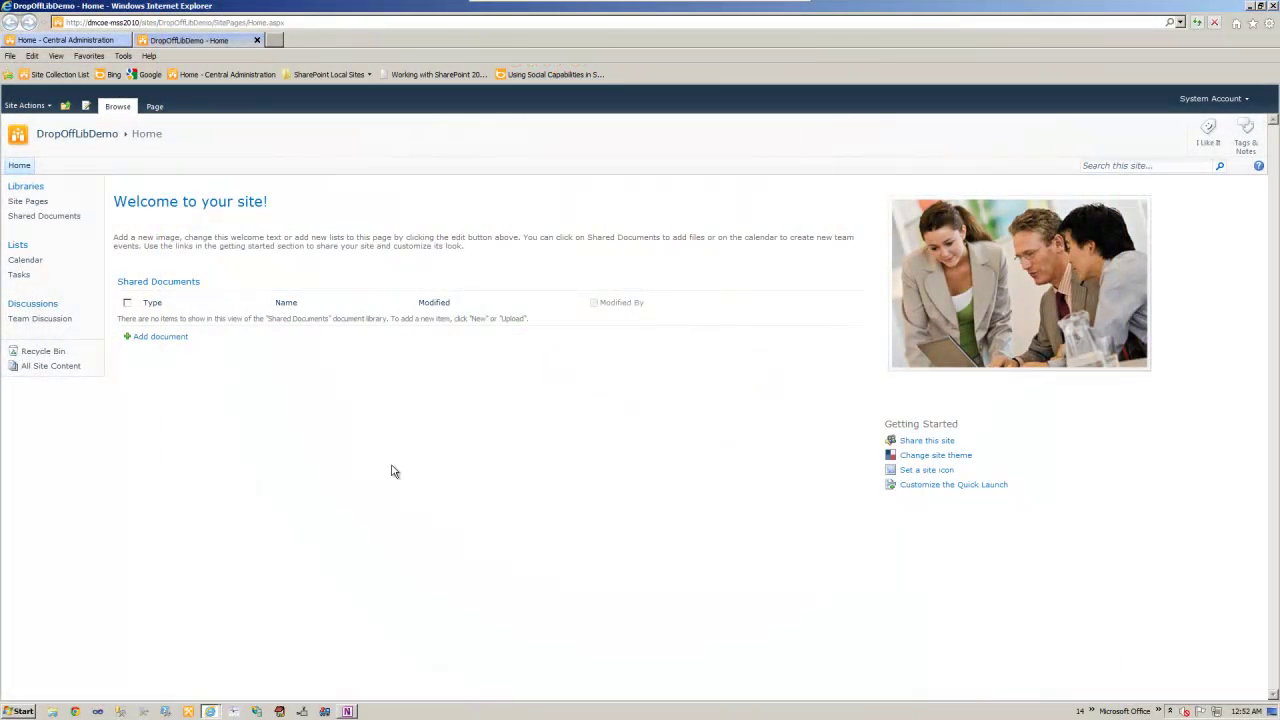
- Activate the Content Organizer site feature under Site Settings > Manage site features
left_click(352, 702)
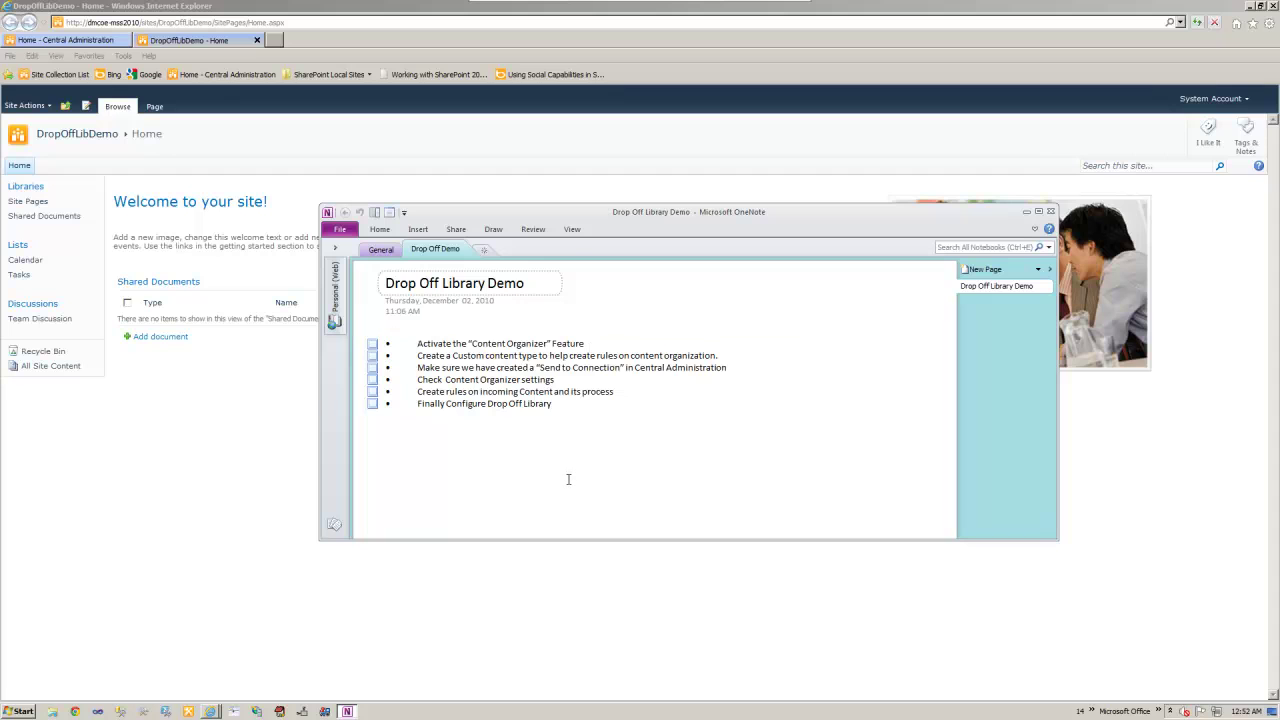
left_click(483, 570)
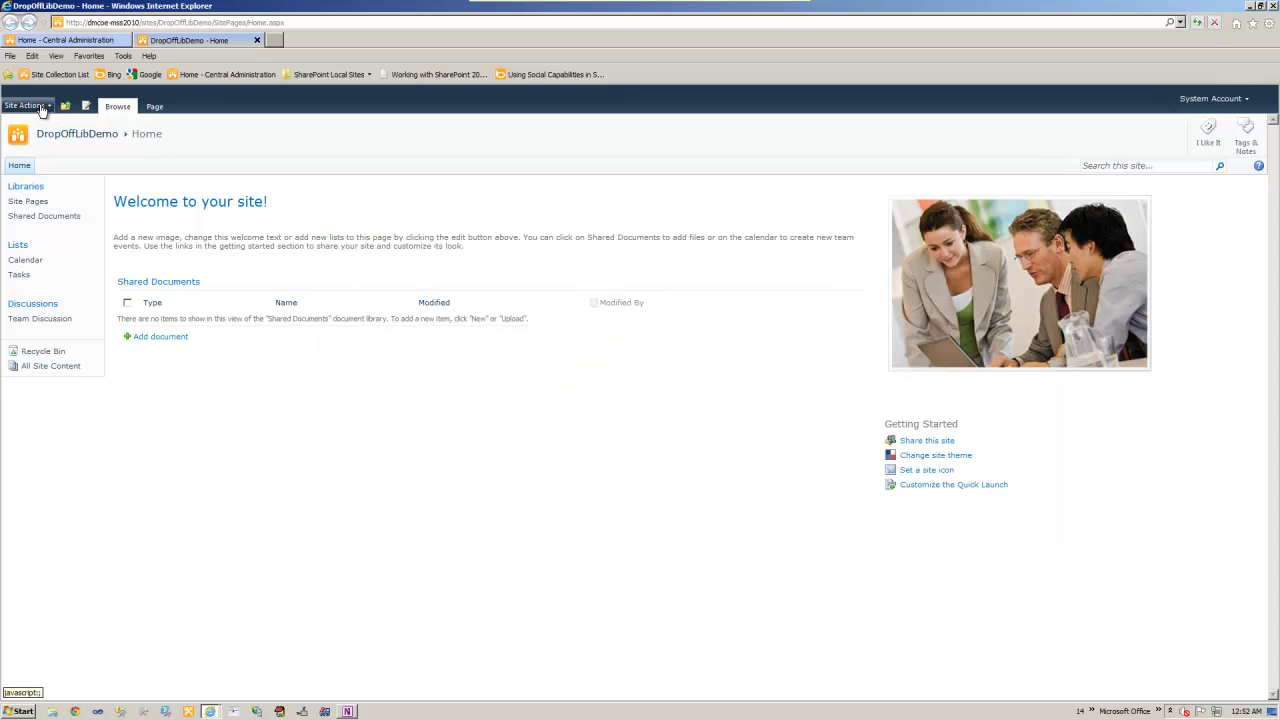
left_click(40, 105)
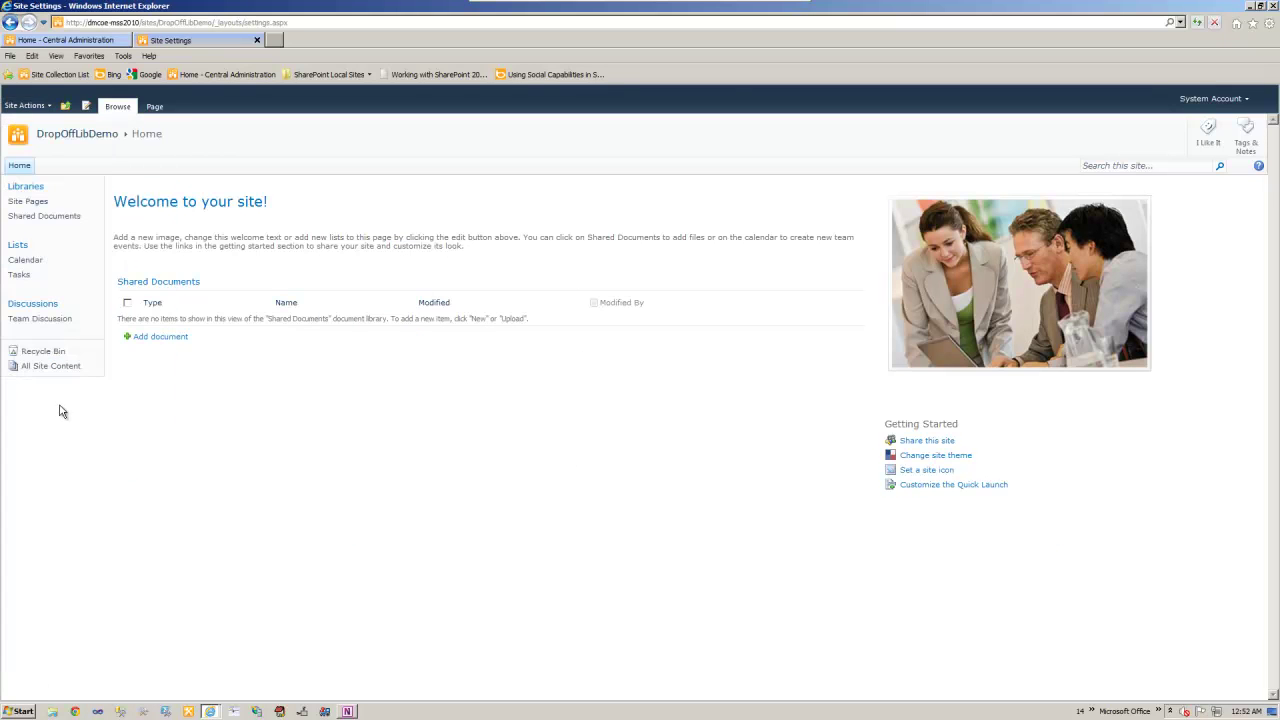
left_click(60, 404)
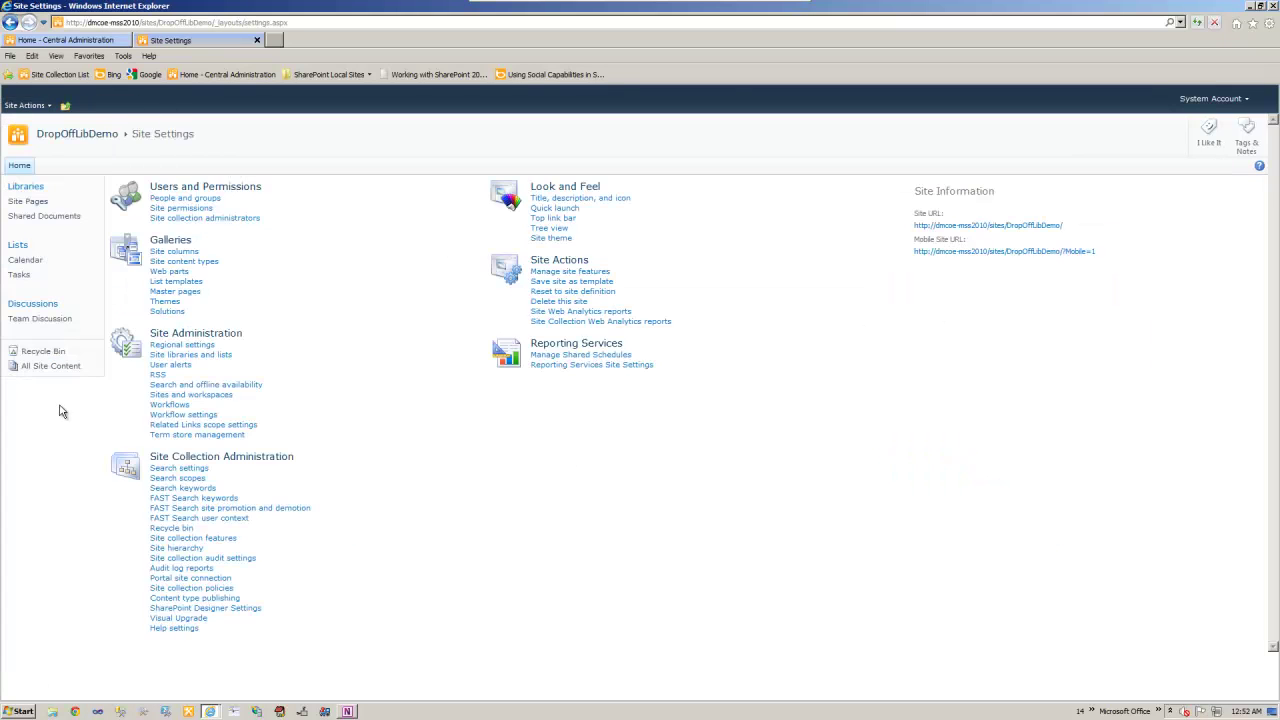
left_click(564, 274)
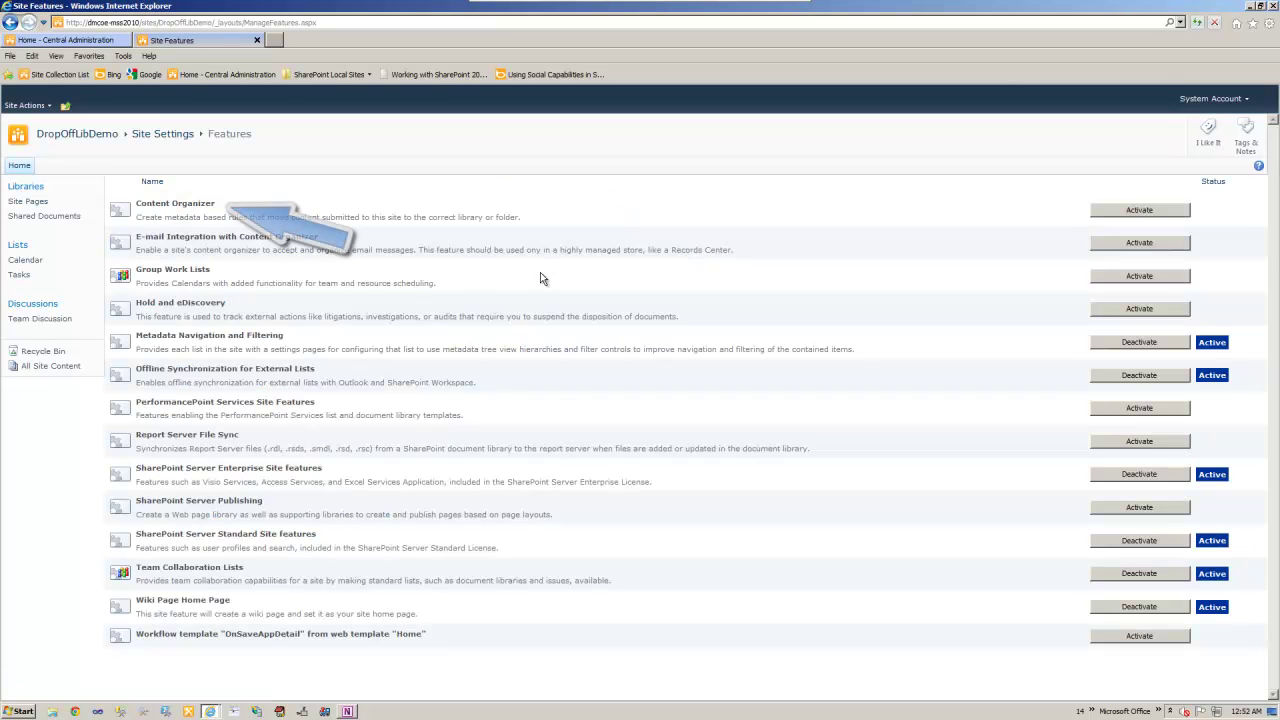
left_click(1106, 212)
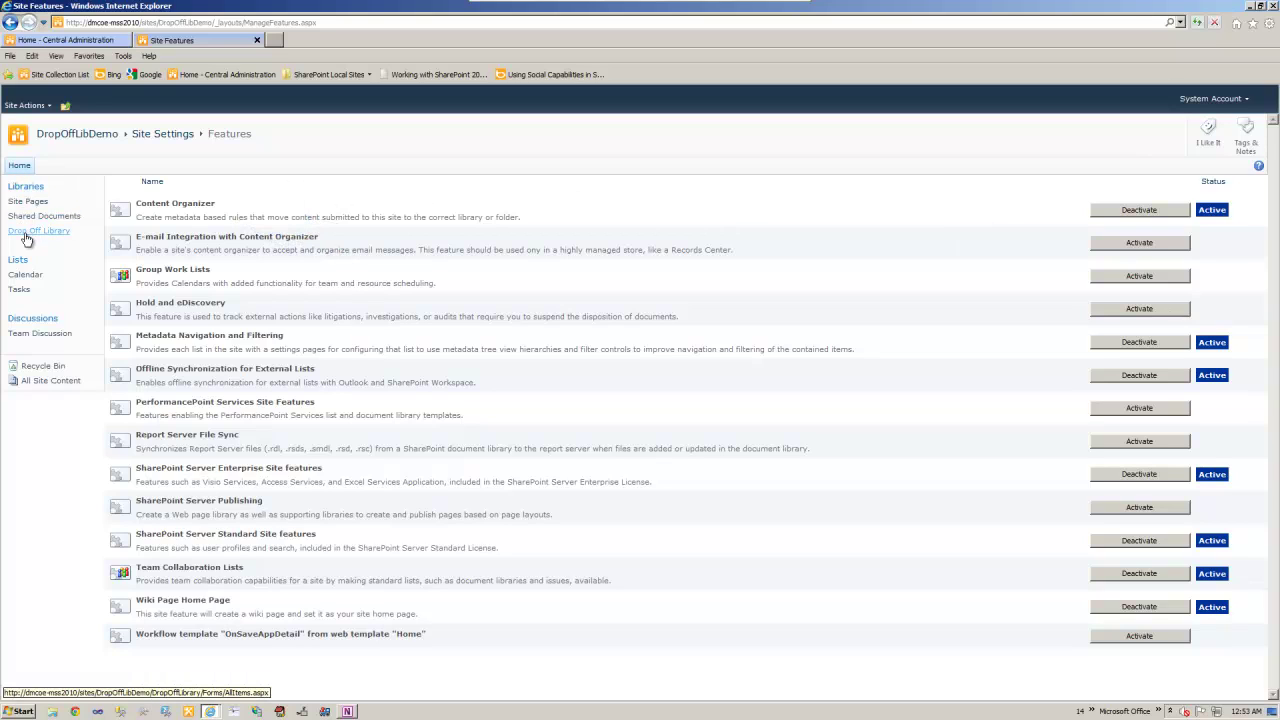
- Tick 'Activate the Content Organizer Feature' in the OneNote checklist
left_click(176, 139)
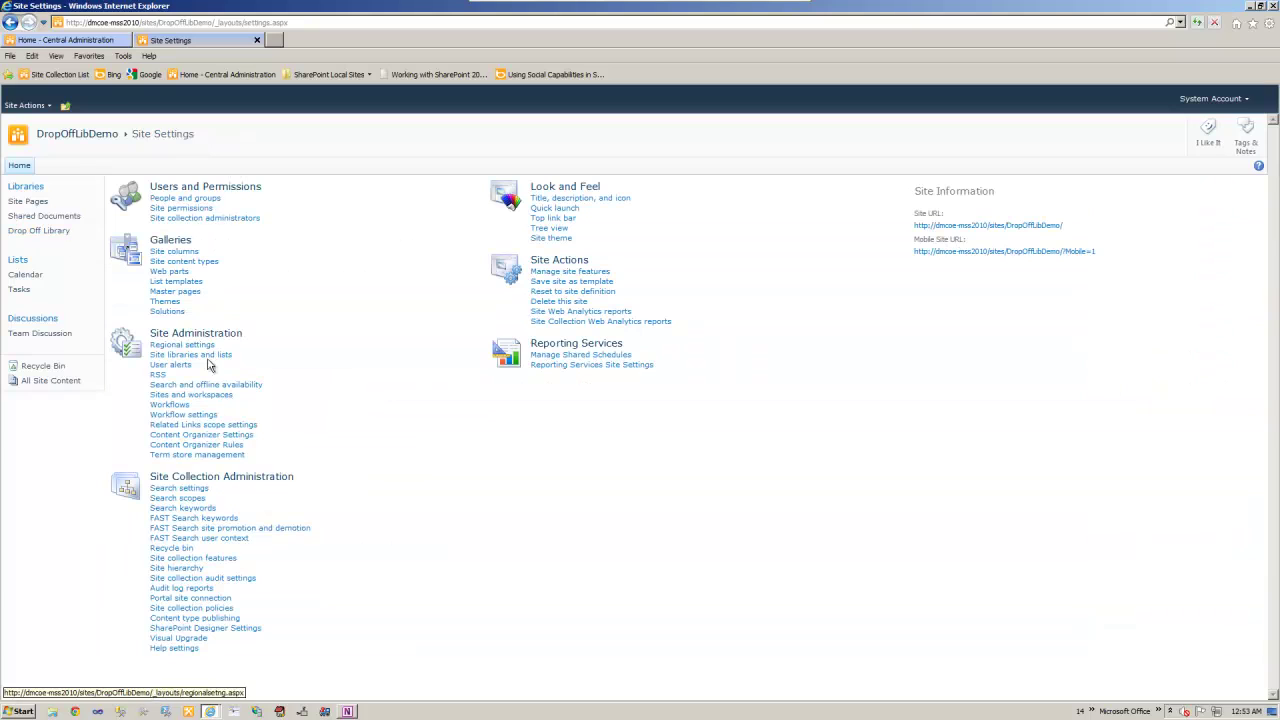
left_click(347, 711)
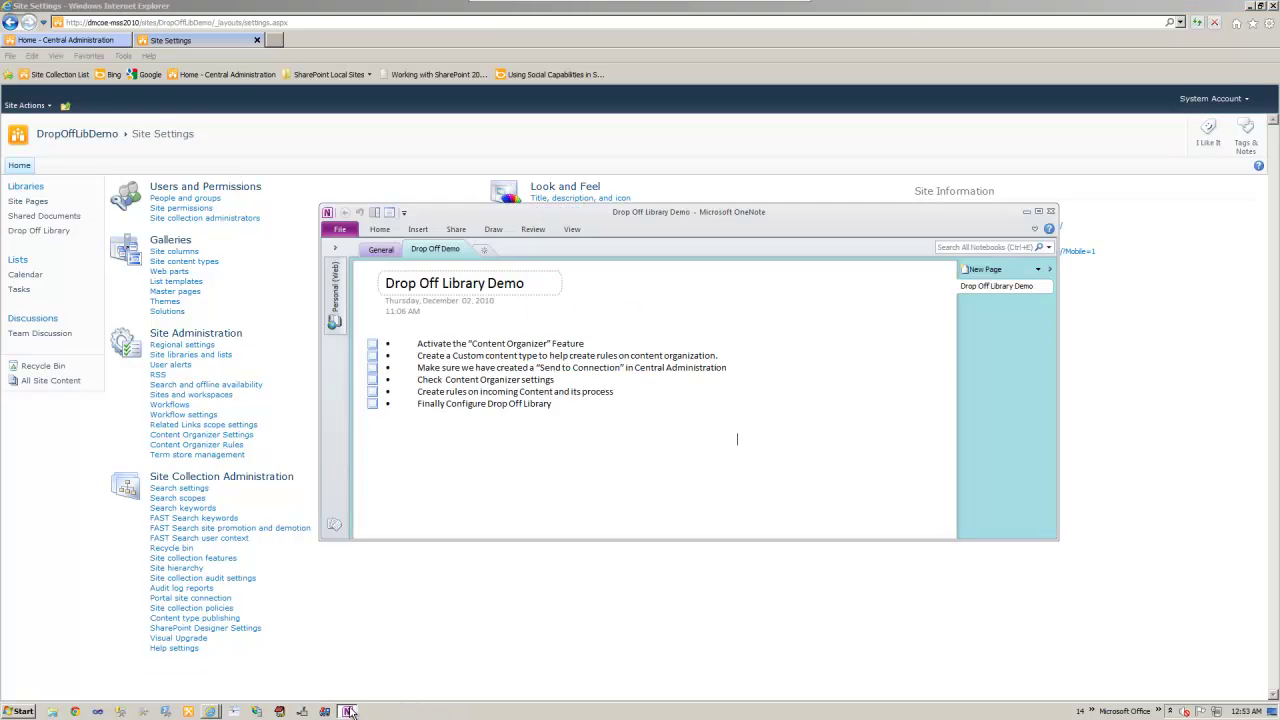
left_click(373, 344)
- Create a site content type named 'Resume' with Document (Document Content Types) as its parent
left_click(420, 150)
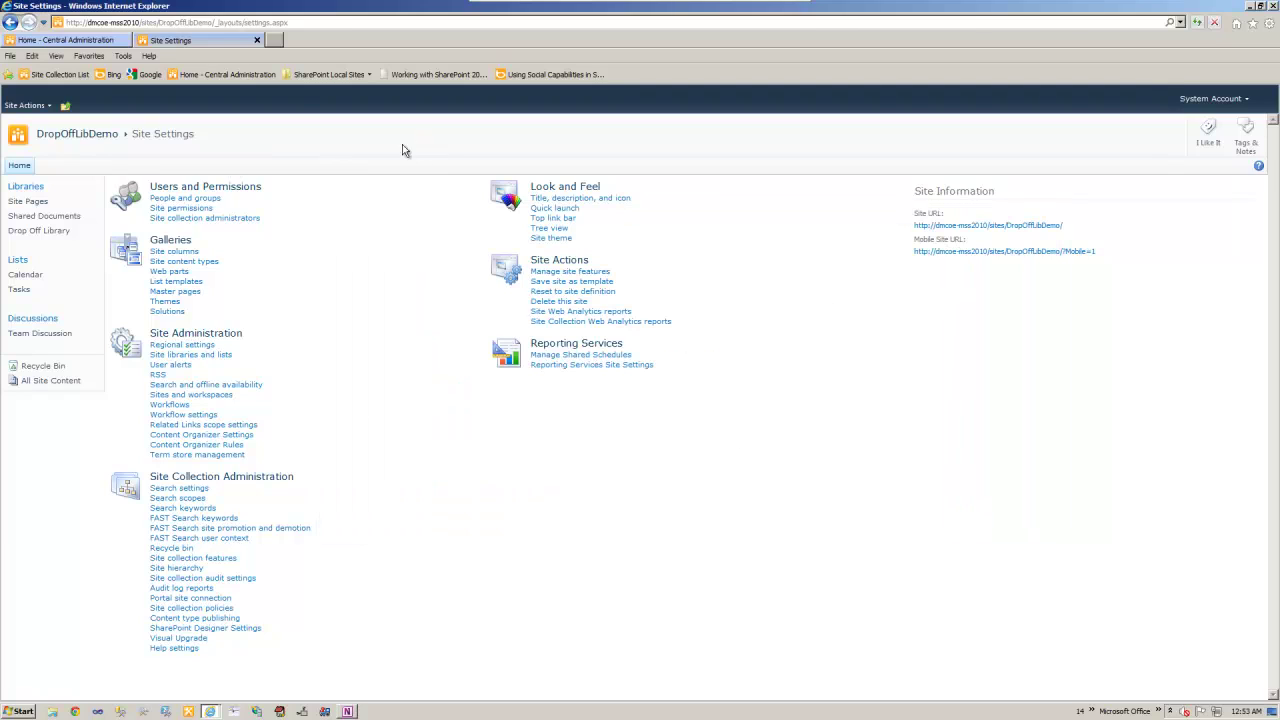
left_click(176, 263)
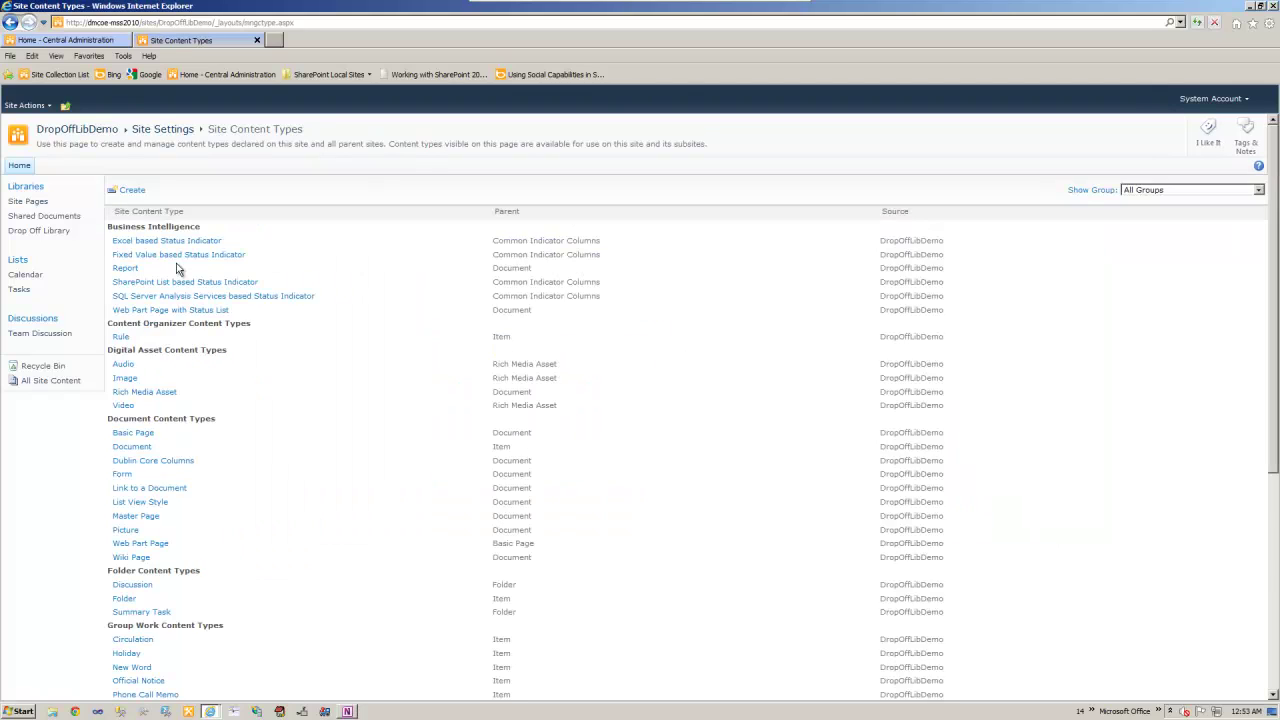
left_click(130, 190)
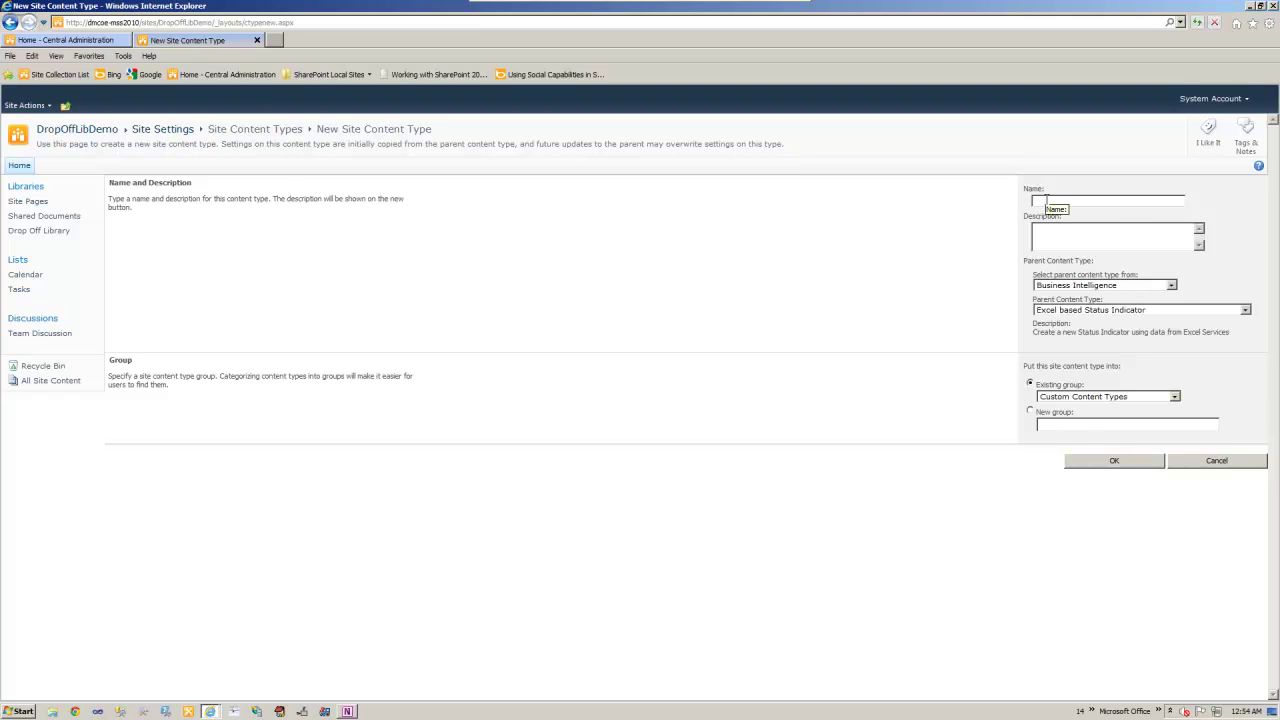
left_click(1046, 200)
type("Resume")
left_click(1132, 287)
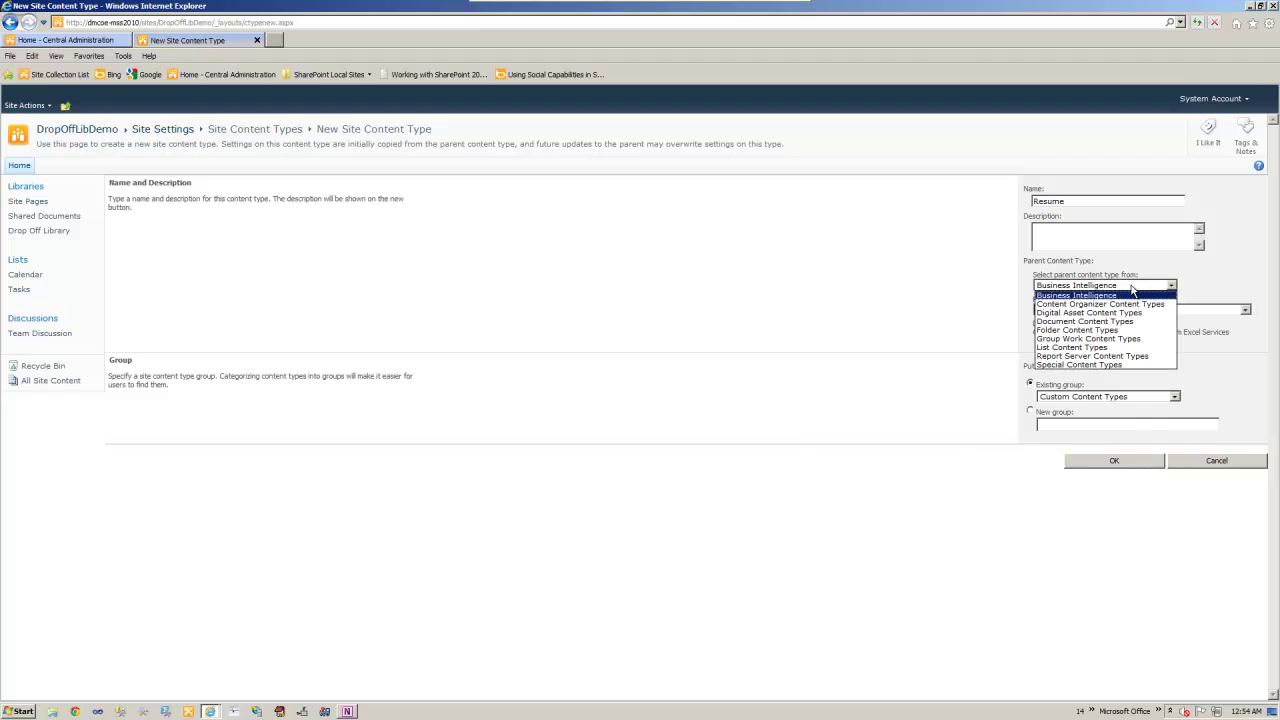
left_click(1104, 321)
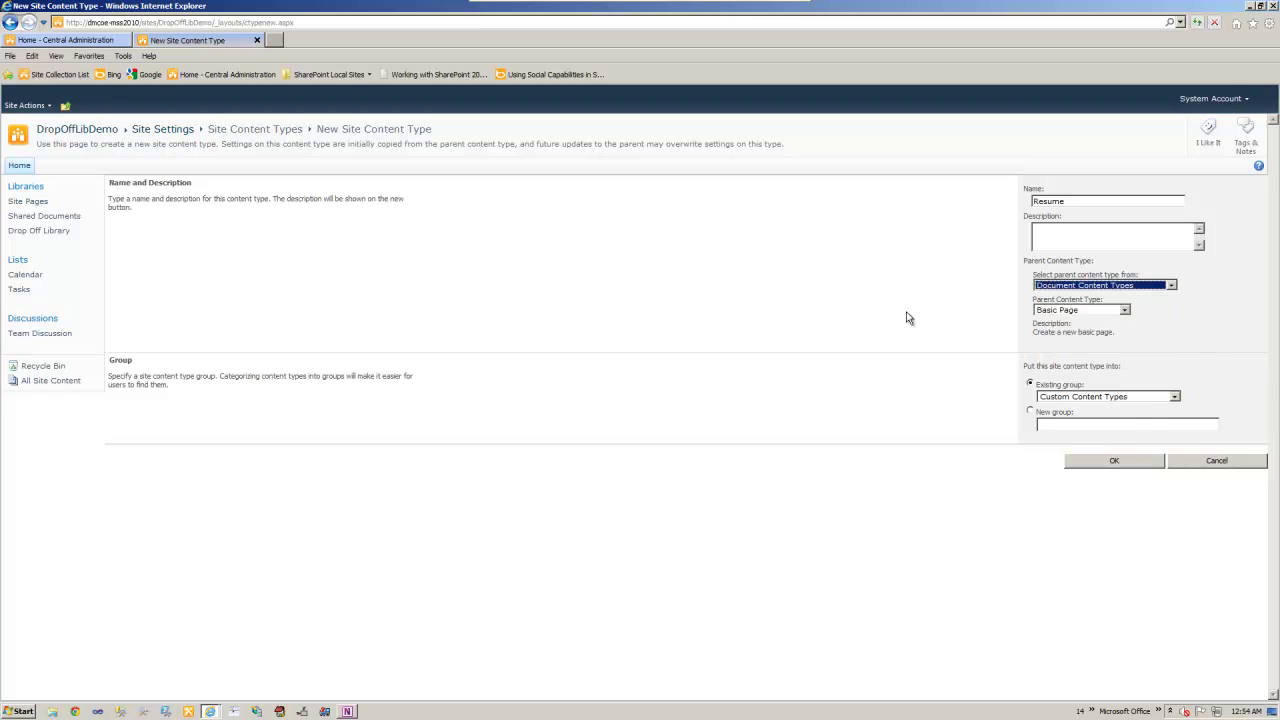
left_click(1097, 313)
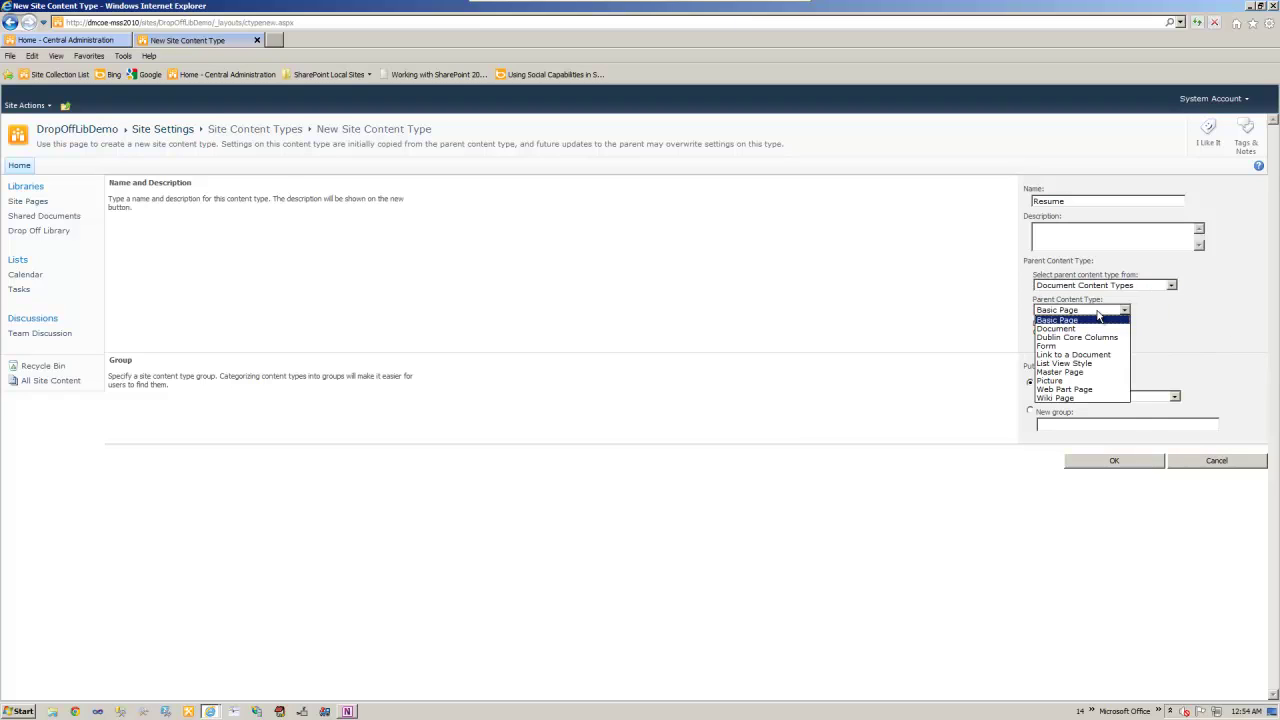
left_click(1083, 330)
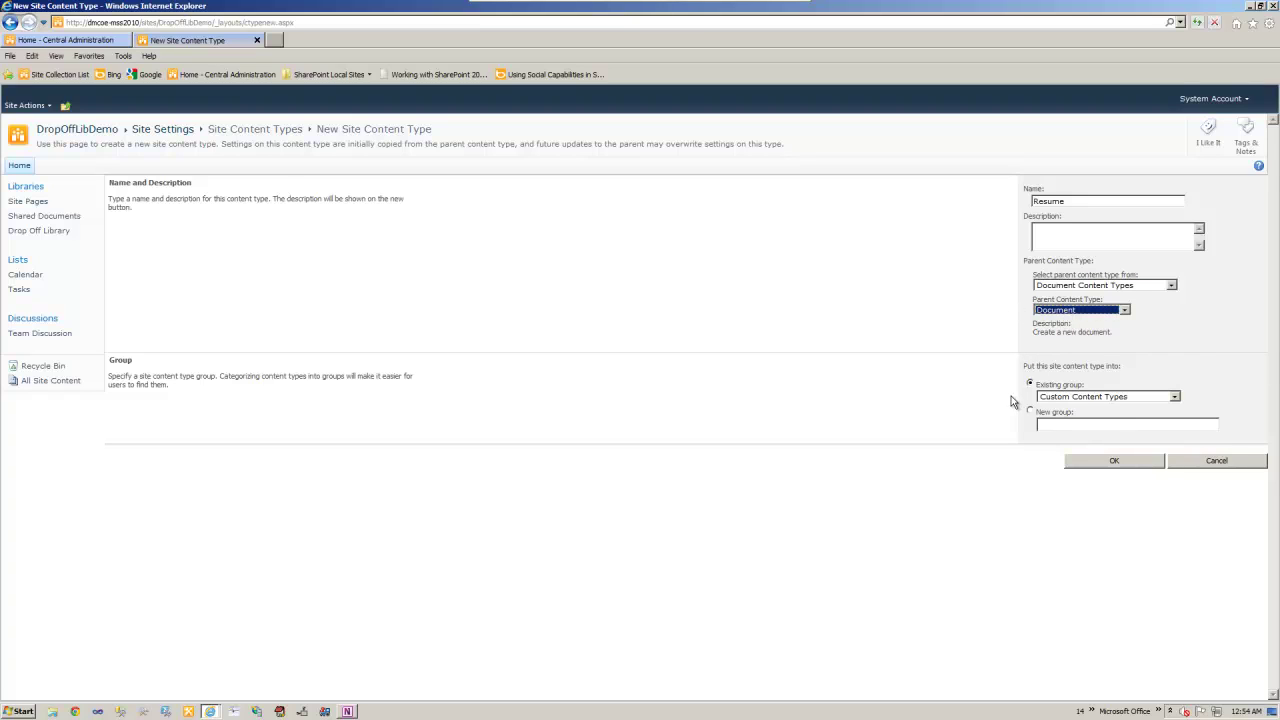
left_click(1113, 464)
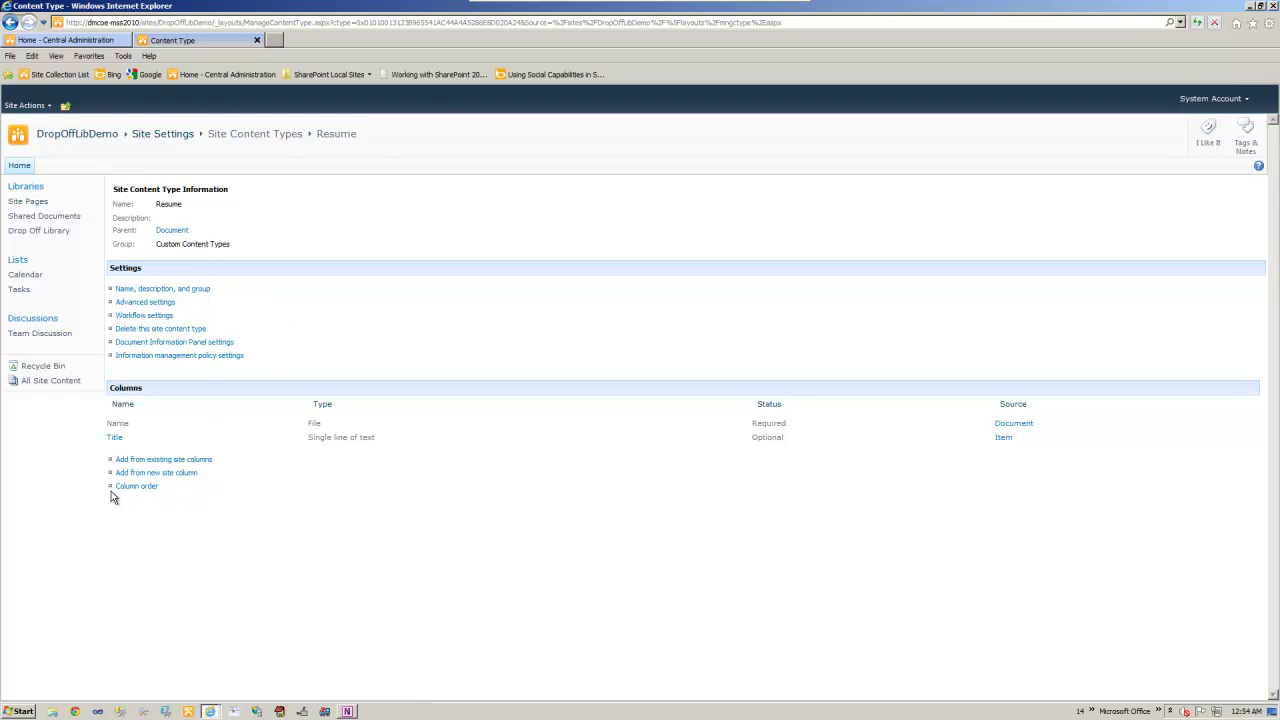
- Add a new Choice site column named 'Your Skill Set' to Resume
left_click(170, 473)
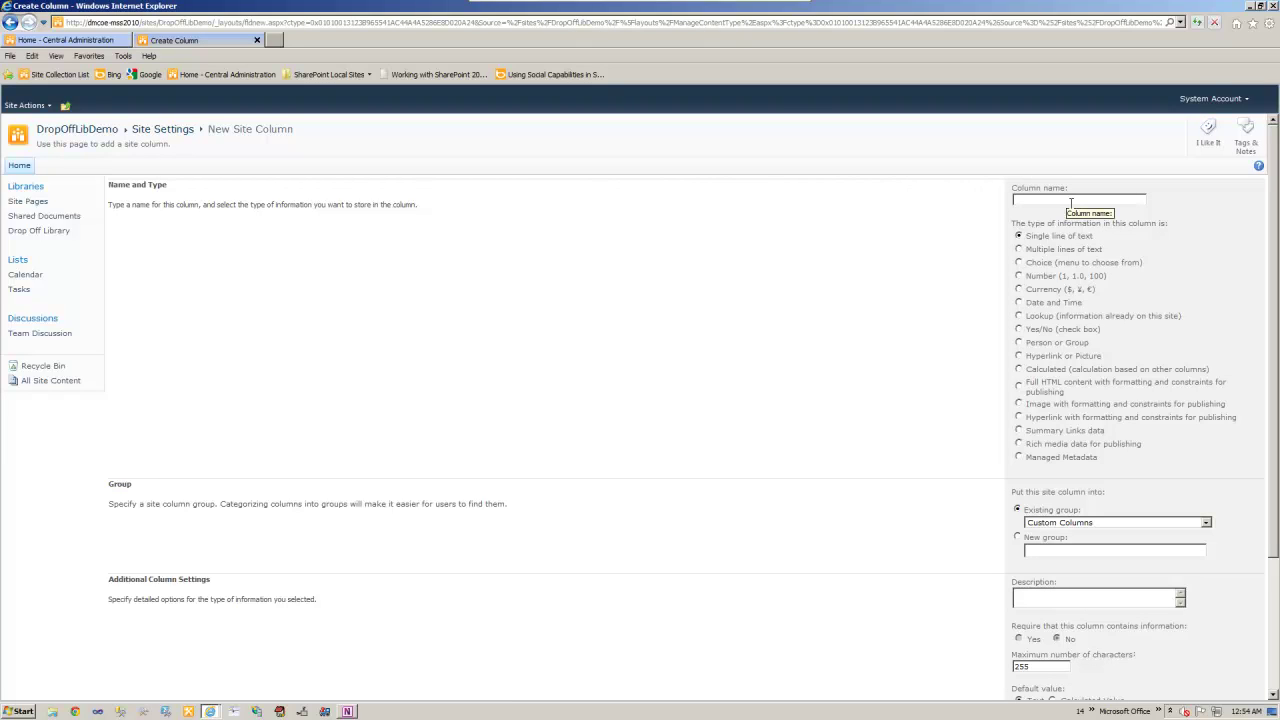
type("Your Skill Set")
left_click(1019, 262)
scroll(1110, 583, "down", 3)
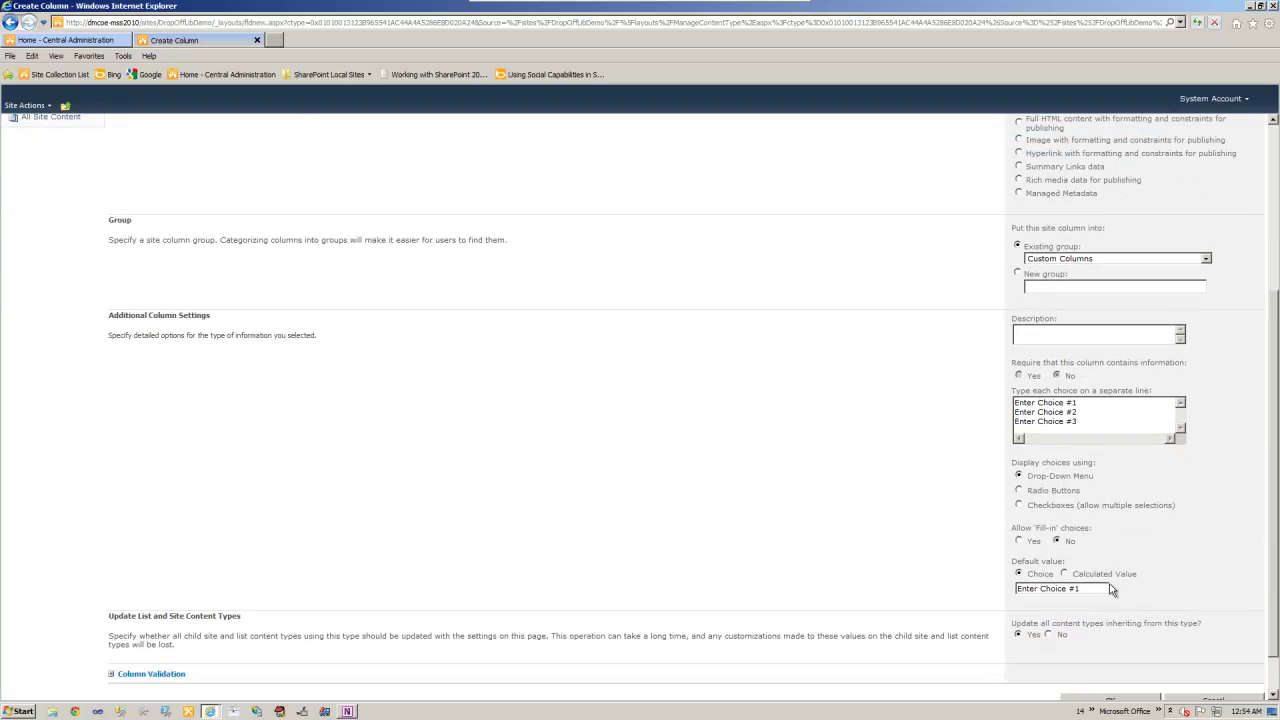
left_click_drag(1084, 423, 1020, 402)
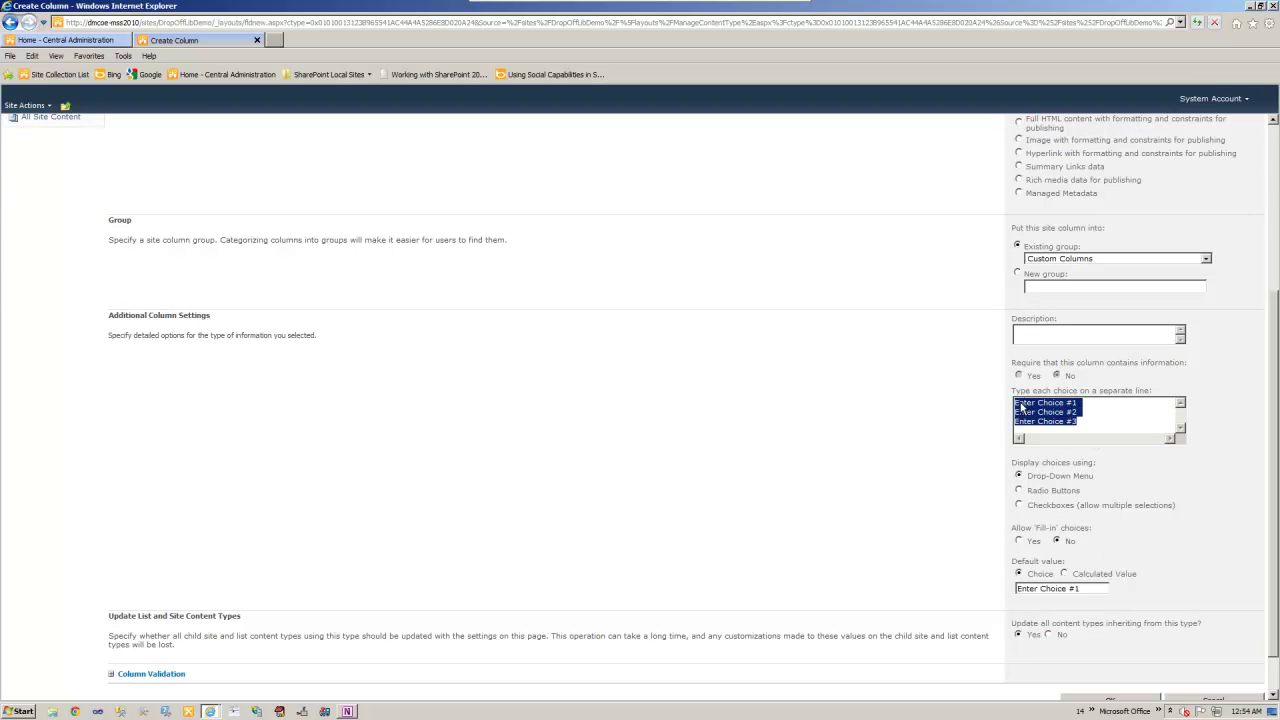
- Enter choices SharePoint, SQL Server, VB.NET, AsP.NET and C#, defaulting to SharePoint, and save
type("Share")
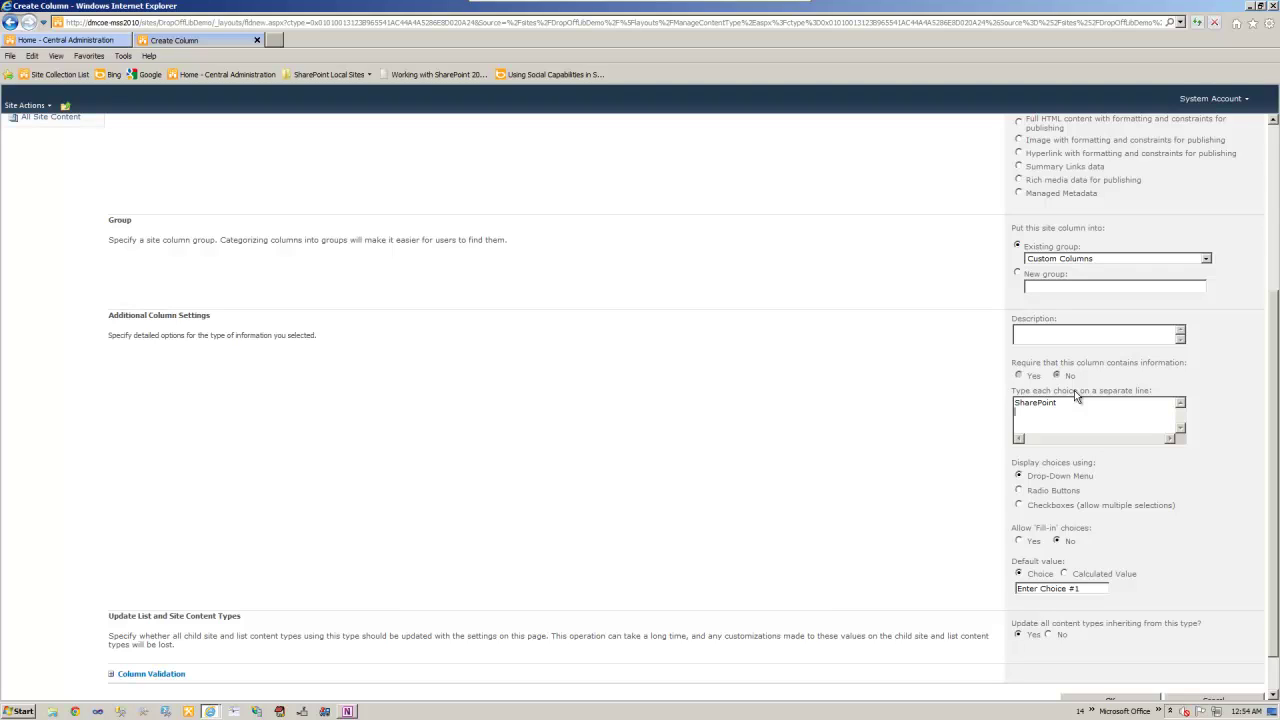
type("Point")
key("Return")
type("SAL")
key("BackSpace")
key("BackSpace")
type("Q")
type("VB")
type(".NE")
type("T")
key("Return")
type("As")
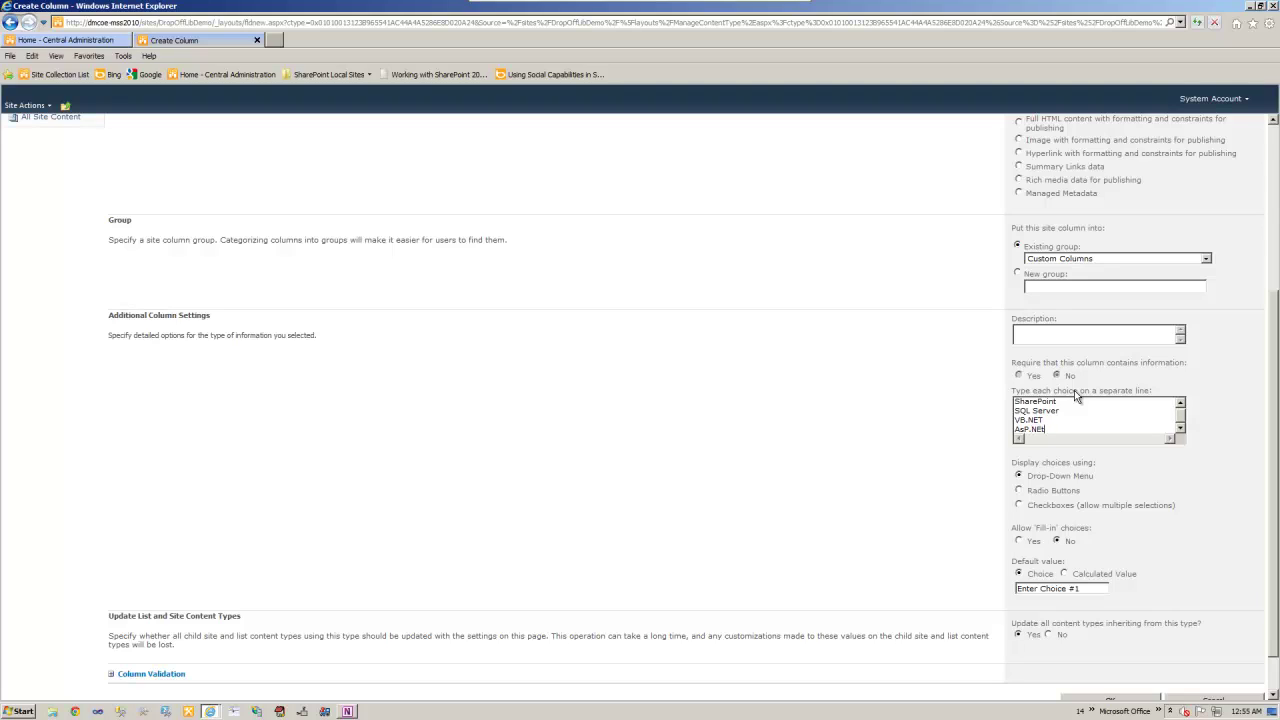
type("P.NET")
key("Return")
type("C#")
key("Tab")
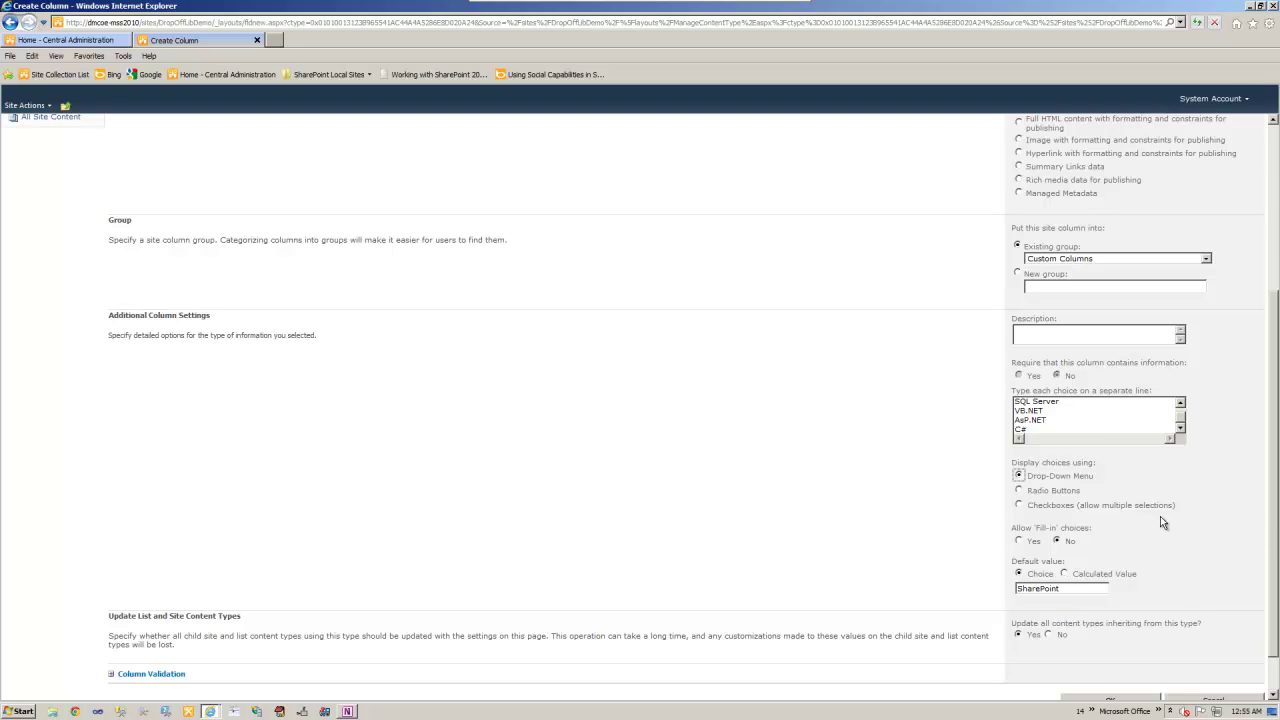
scroll(1191, 525, "down", 1)
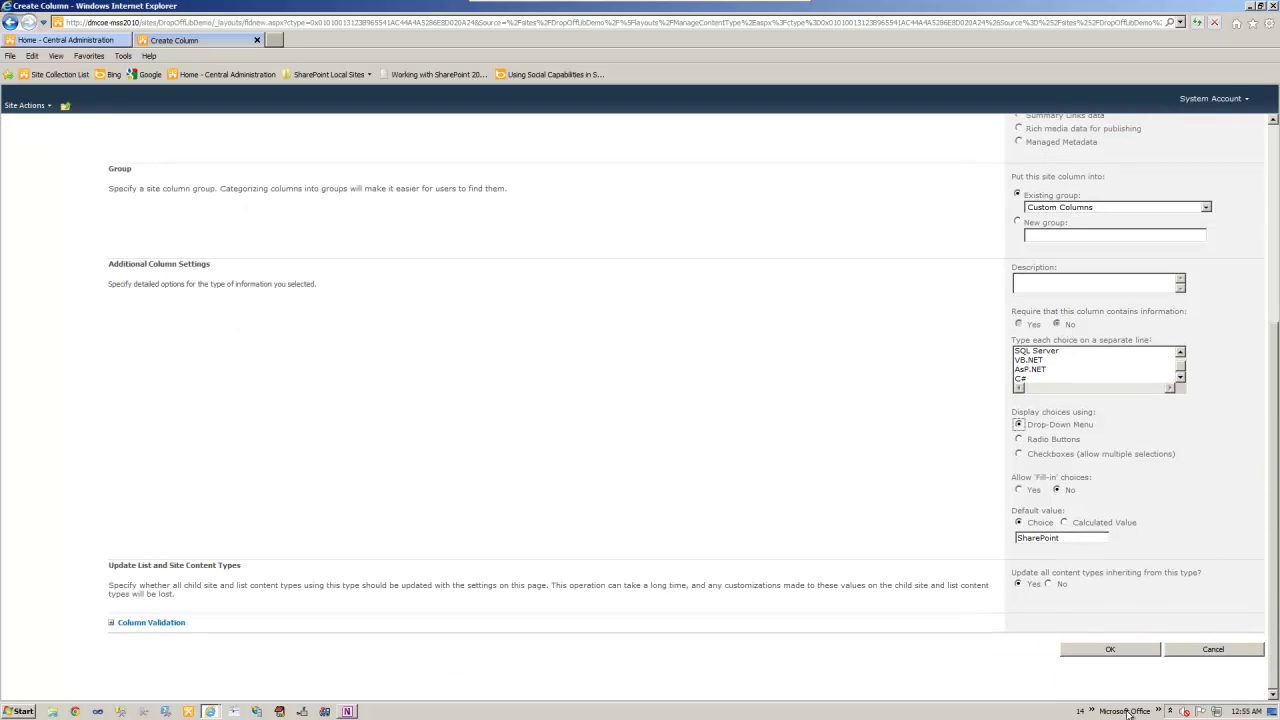
left_click(1114, 649)
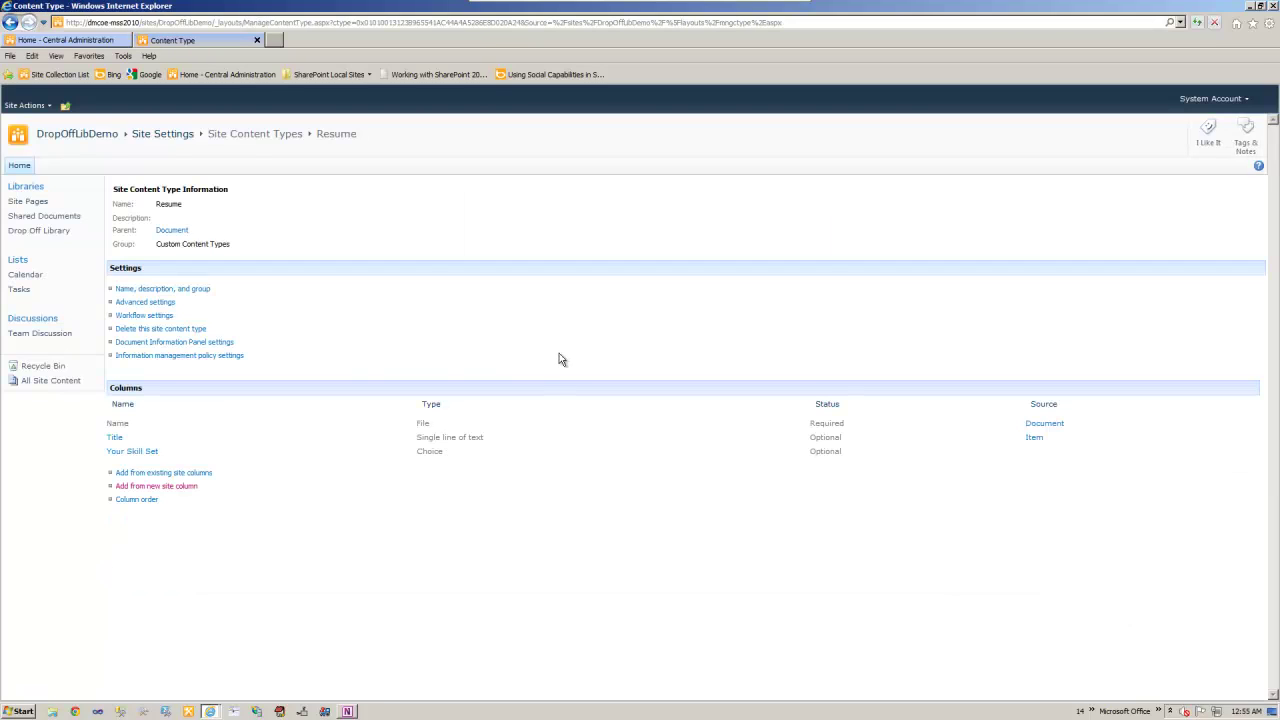
- Make the Your Skill Set column required
left_click(131, 452)
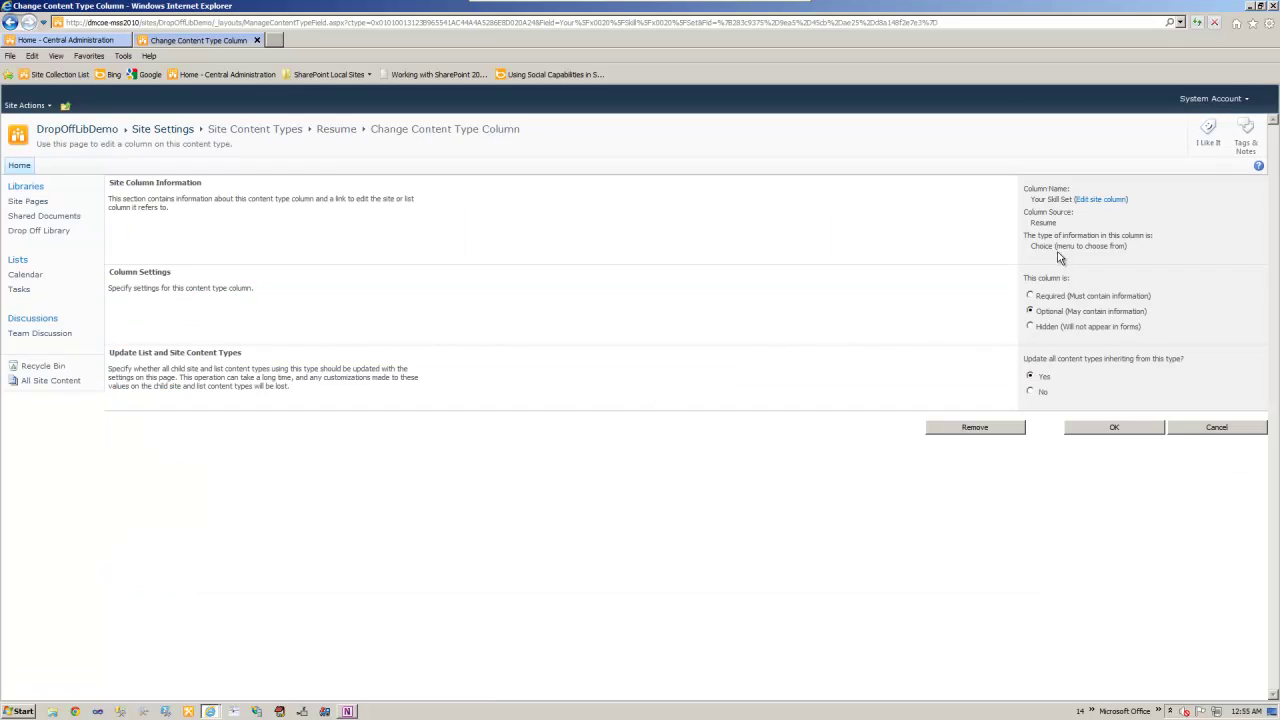
left_click(1050, 298)
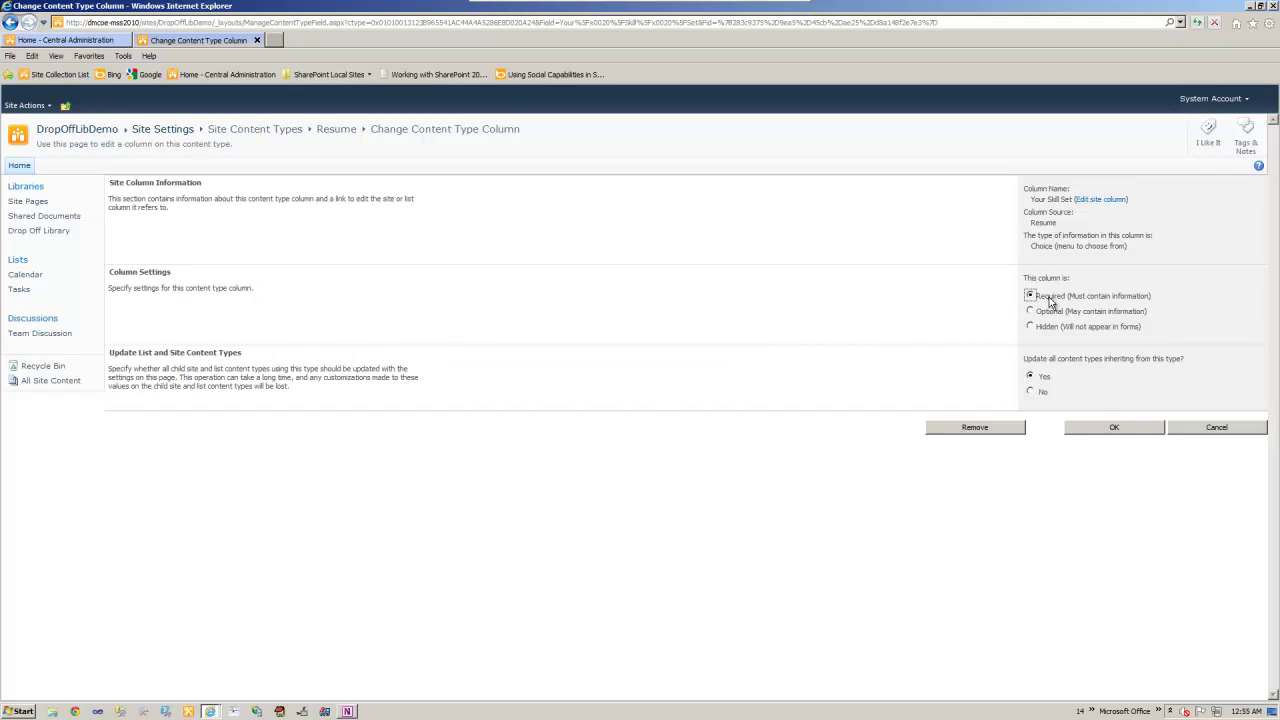
left_click(1115, 429)
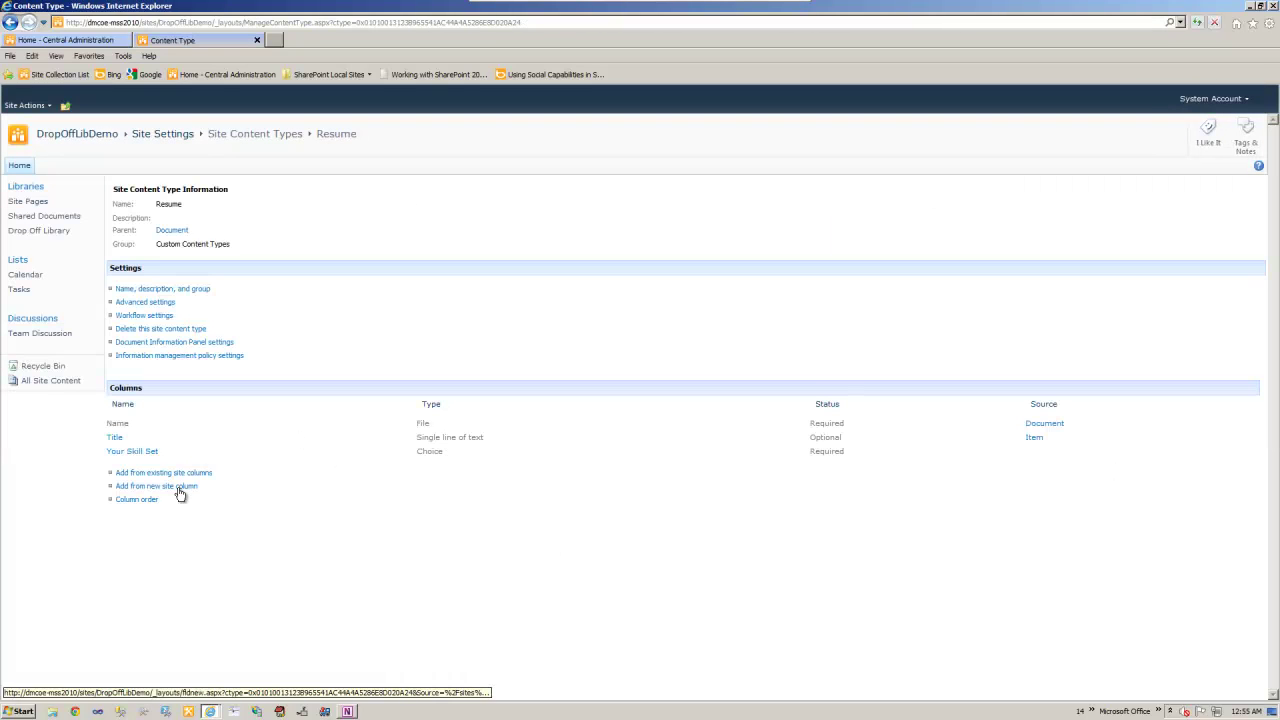
- Add an optional single-line text column named 'Comment' to Resume
left_click(179, 491)
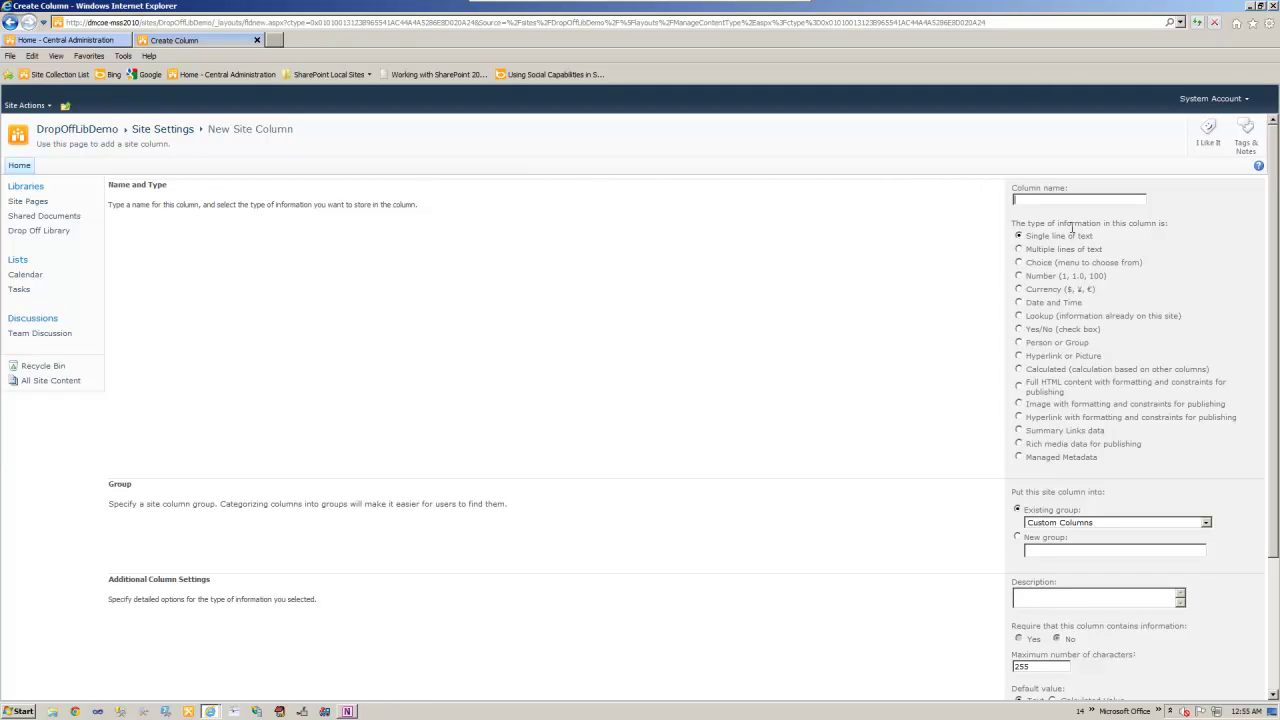
type("Comment")
scroll(832, 409, "down", 3)
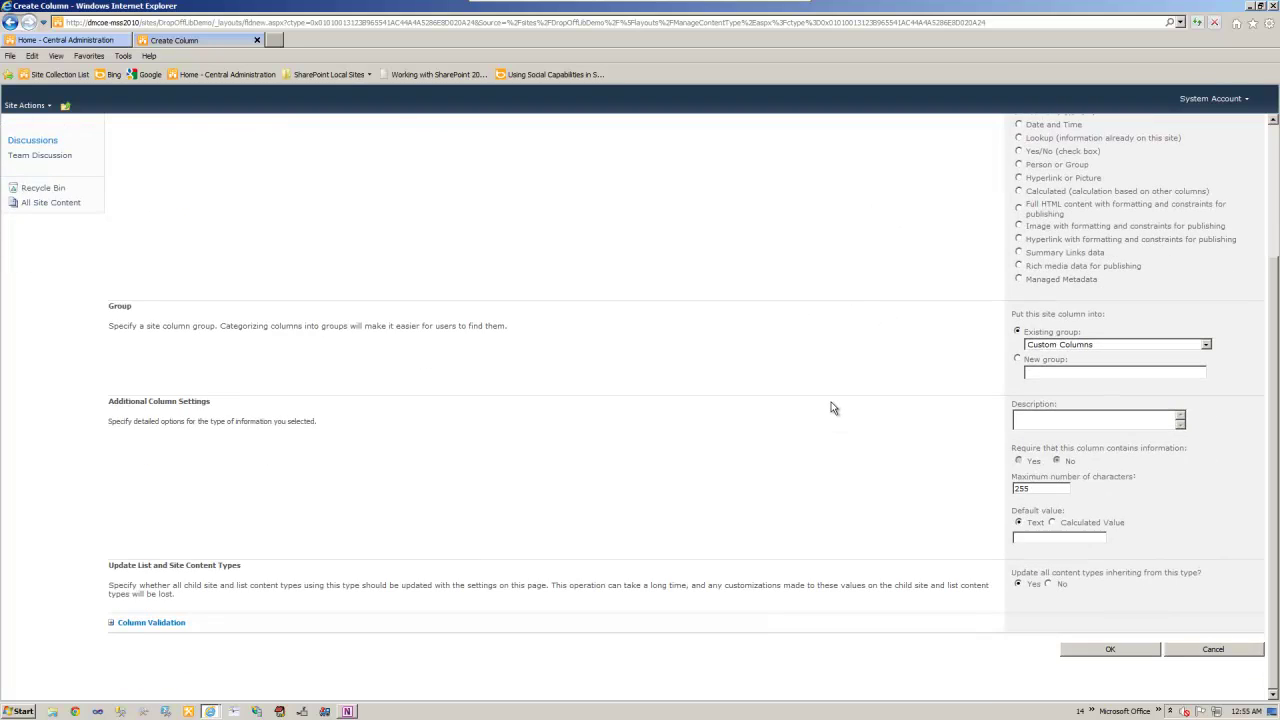
left_click(1099, 650)
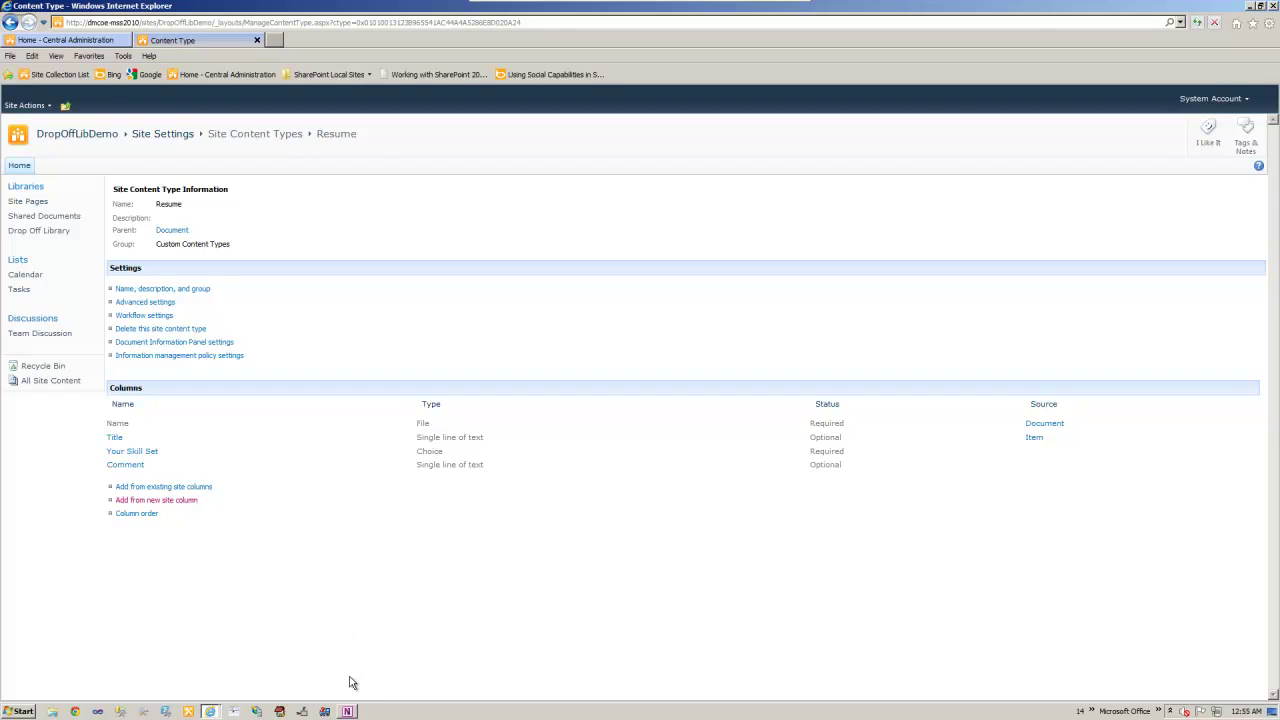
- Tick the custom content type step in OneNote and return to the DropOffLibDemo home page
left_click(348, 711)
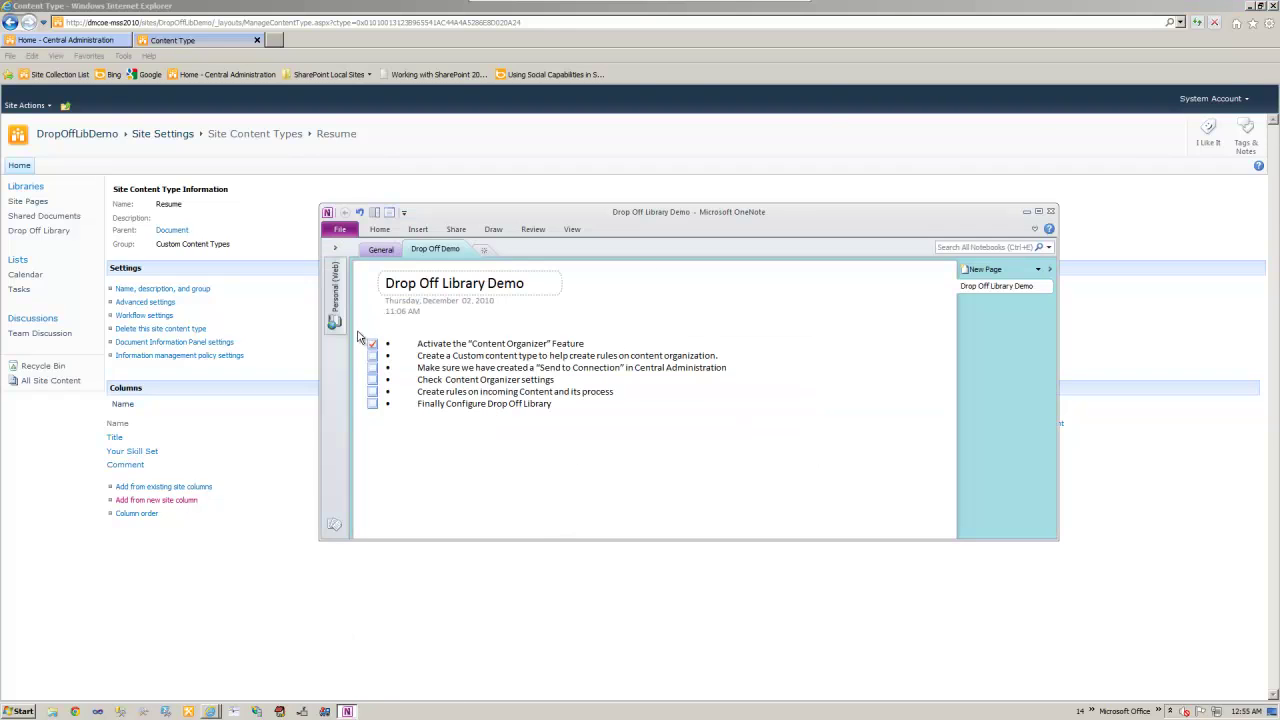
left_click(372, 356)
left_click(790, 144)
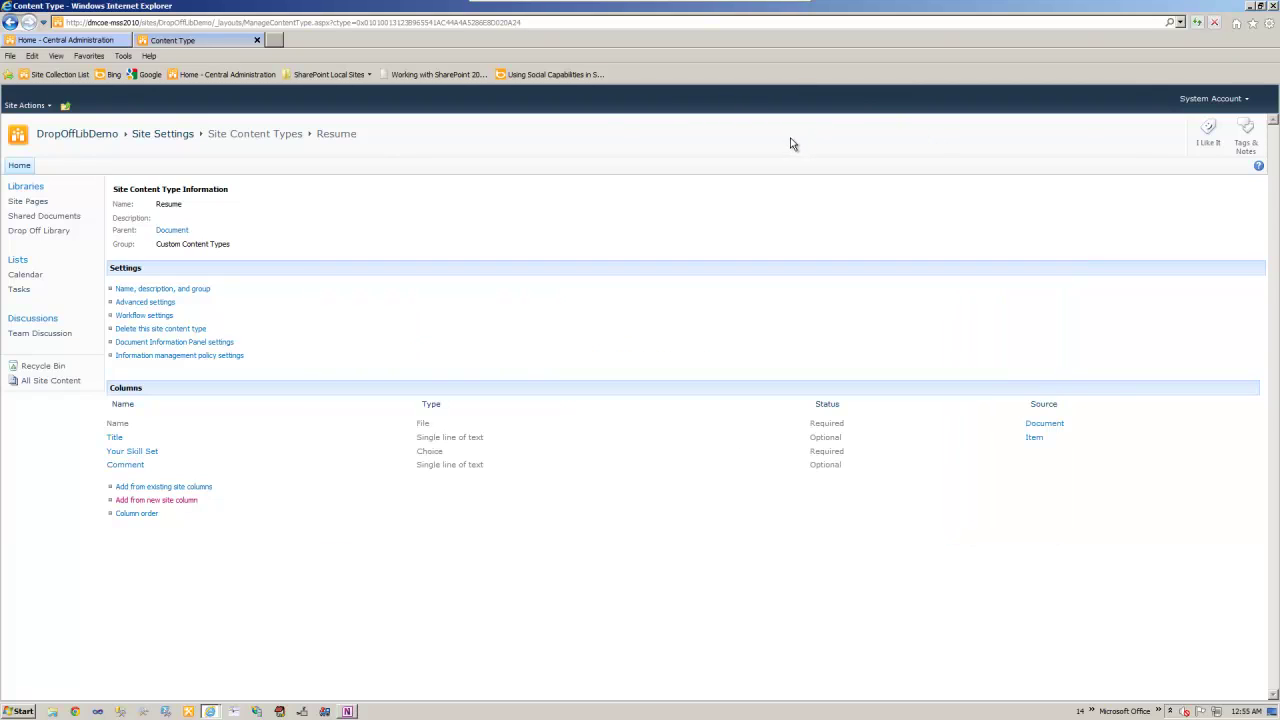
left_click(18, 135)
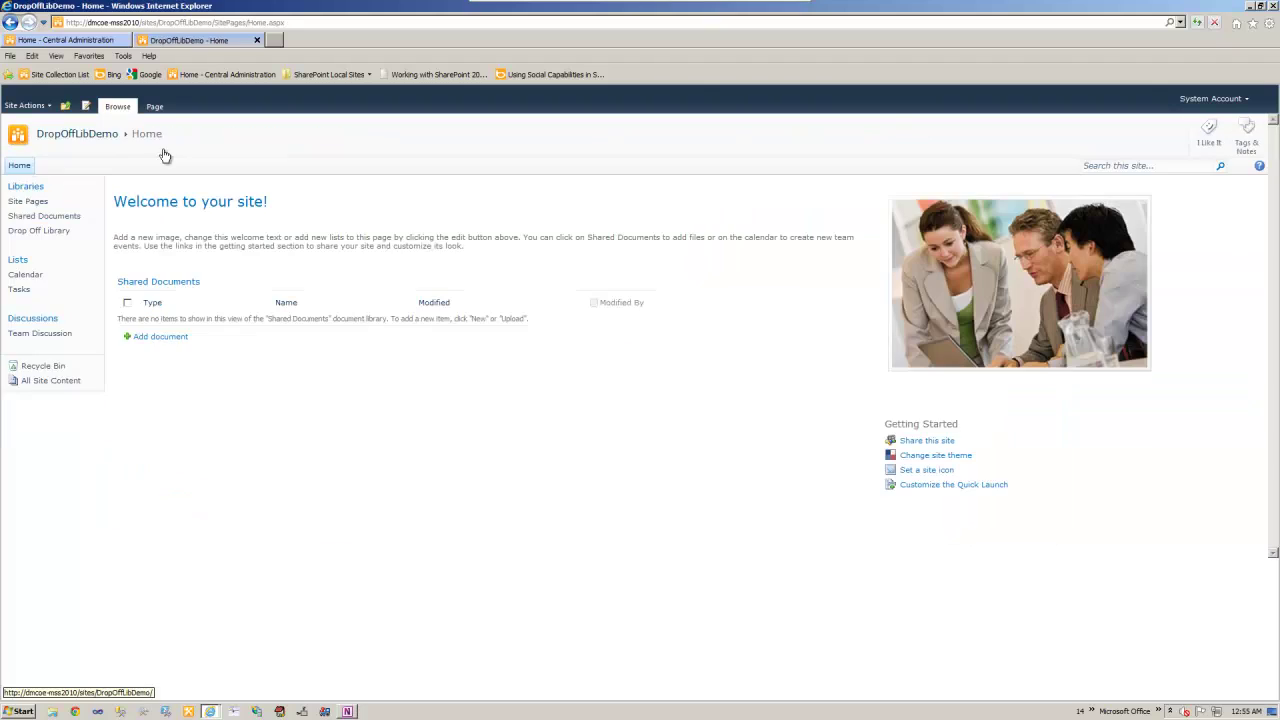
left_click(350, 712)
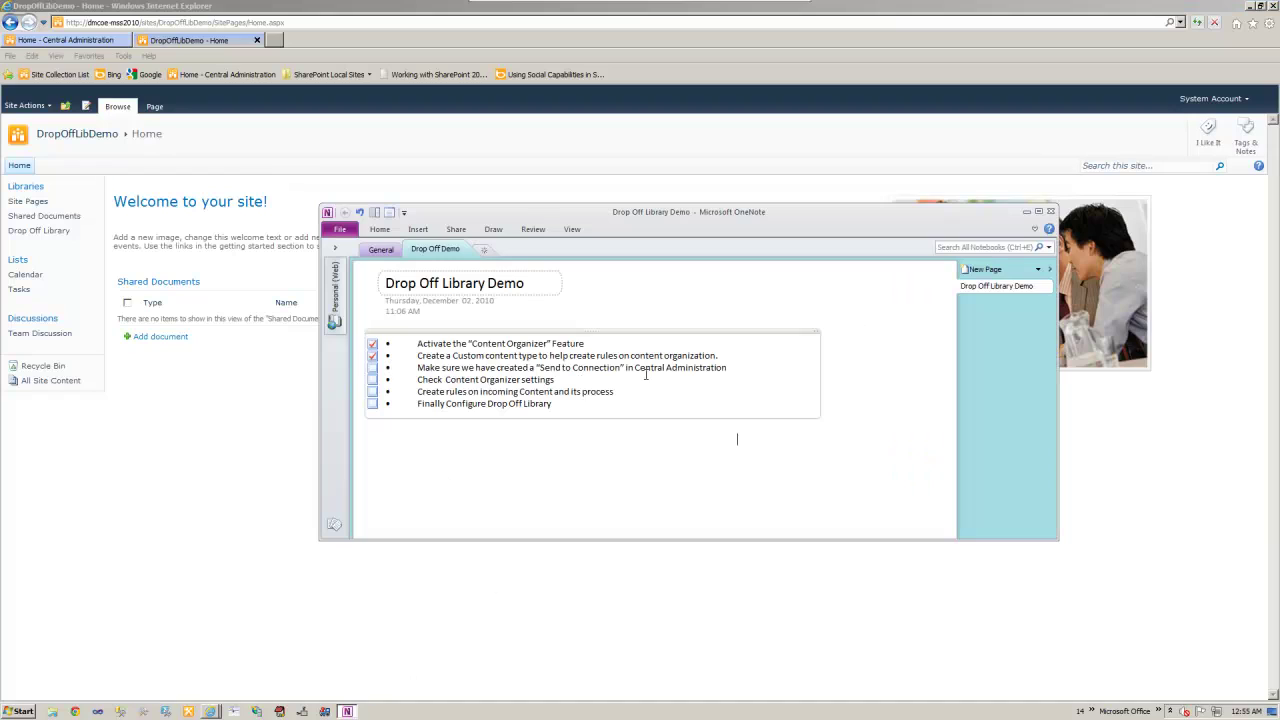
left_click(594, 137)
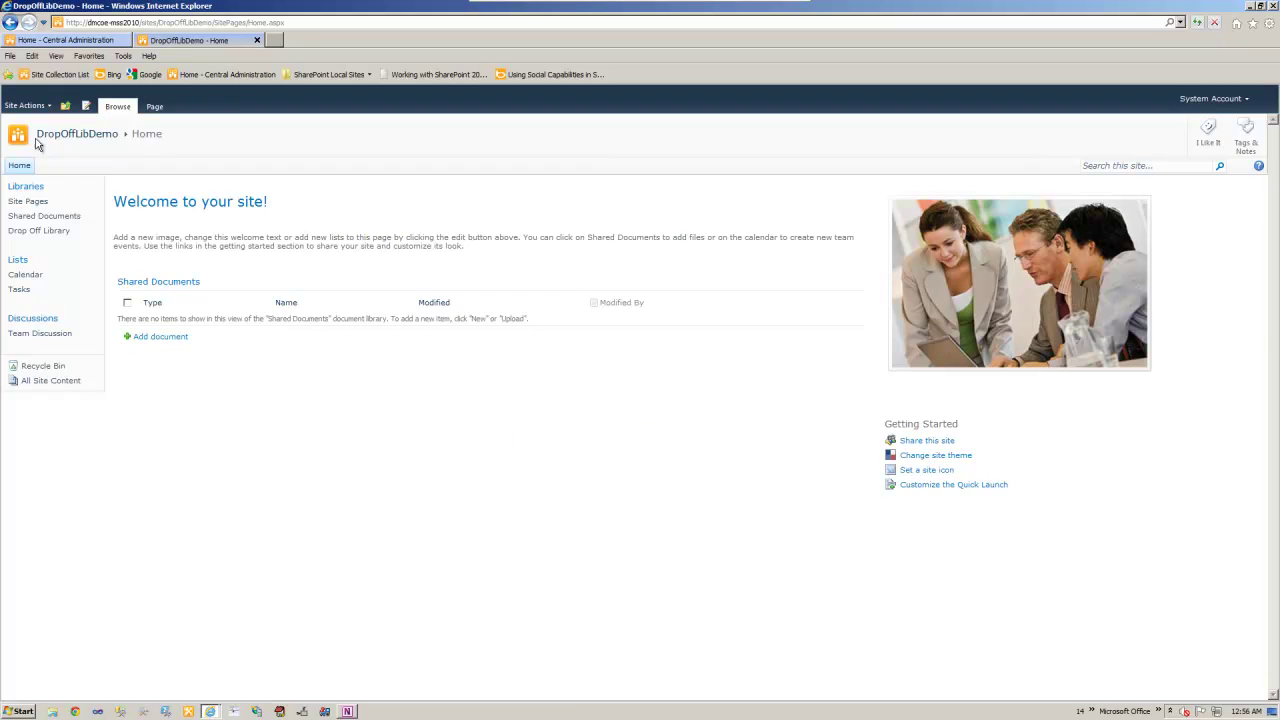
left_click(31, 108)
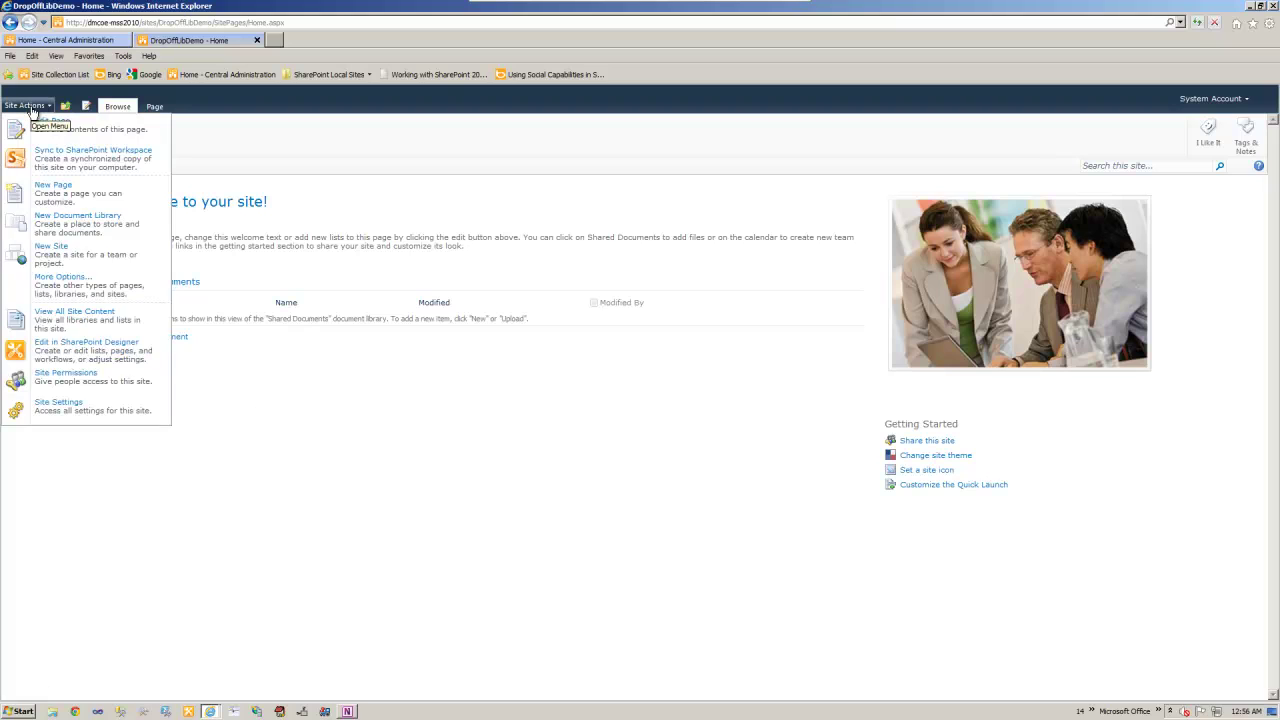
- Copy the submission points Web service URL from the Content Organizer settings
left_click(54, 407)
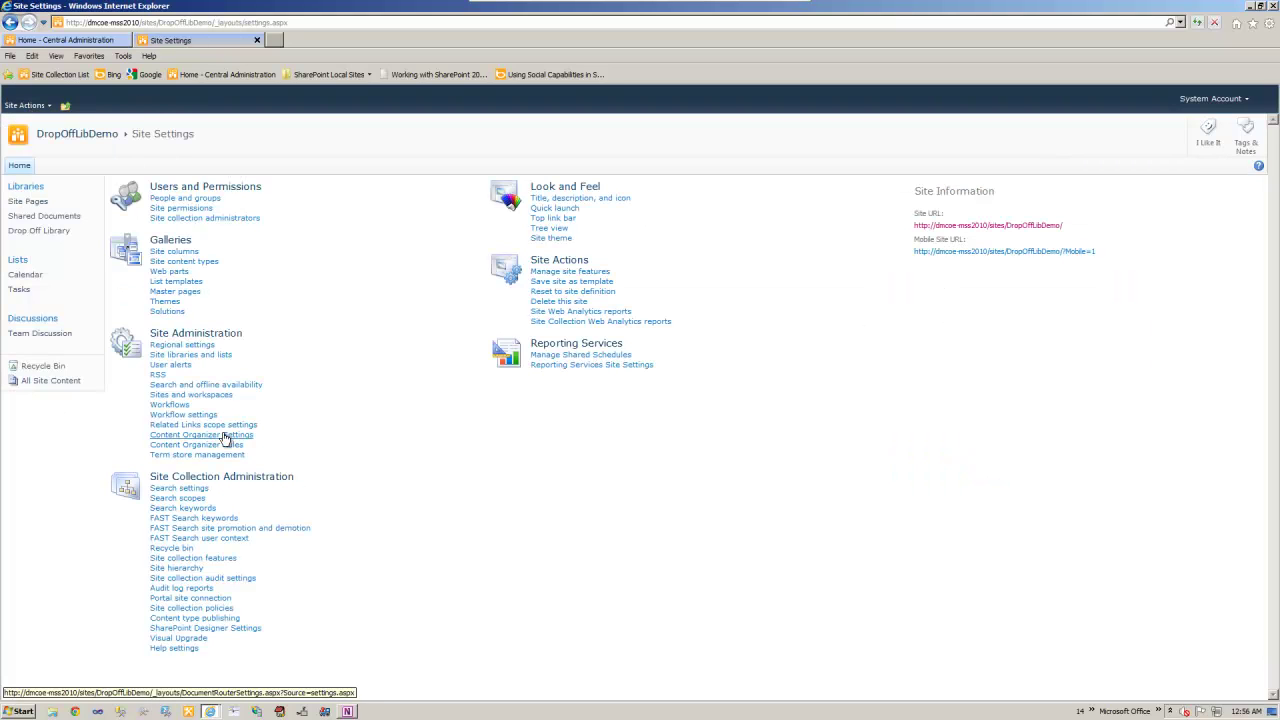
left_click(228, 436)
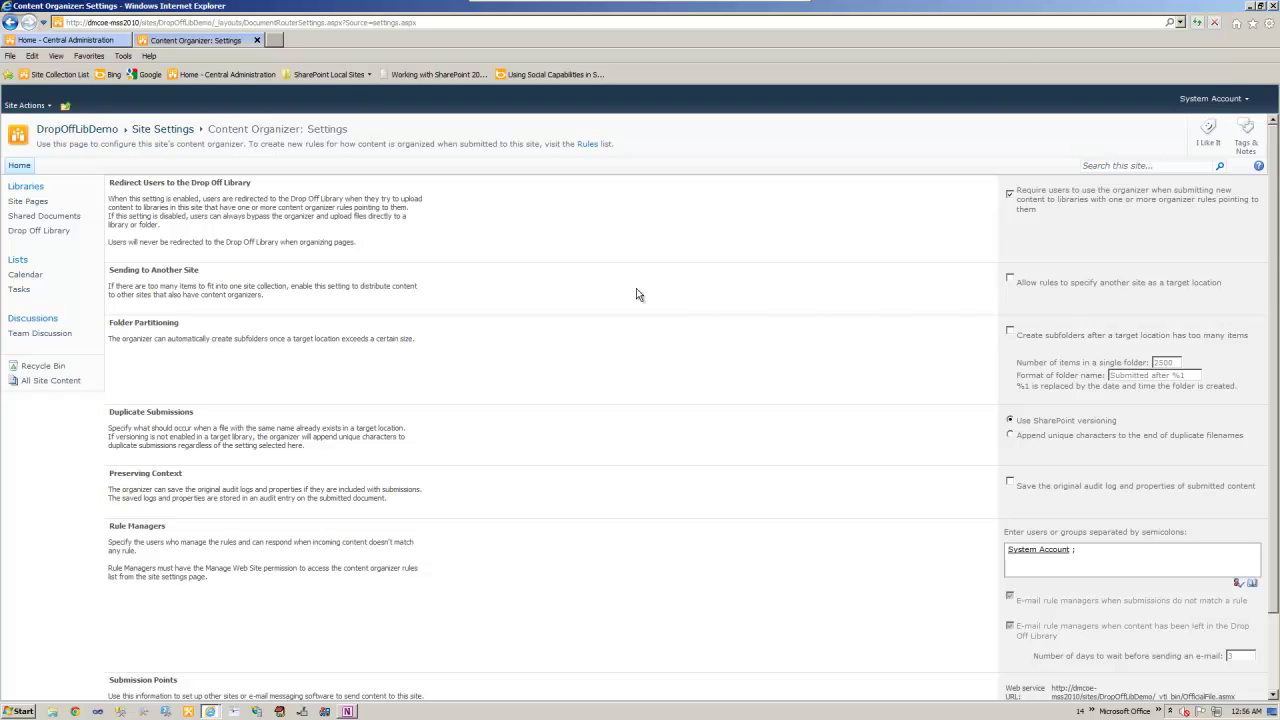
scroll(743, 340, "down", 2)
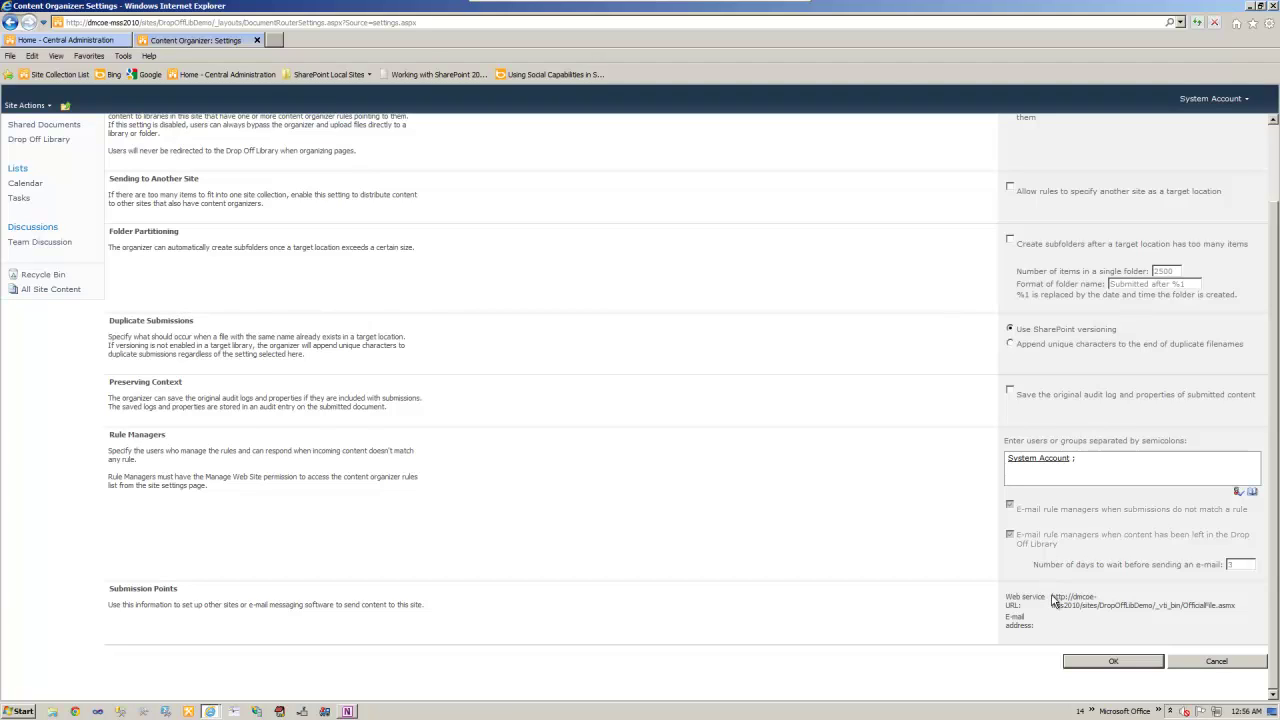
left_click_drag(1052, 596, 1236, 606)
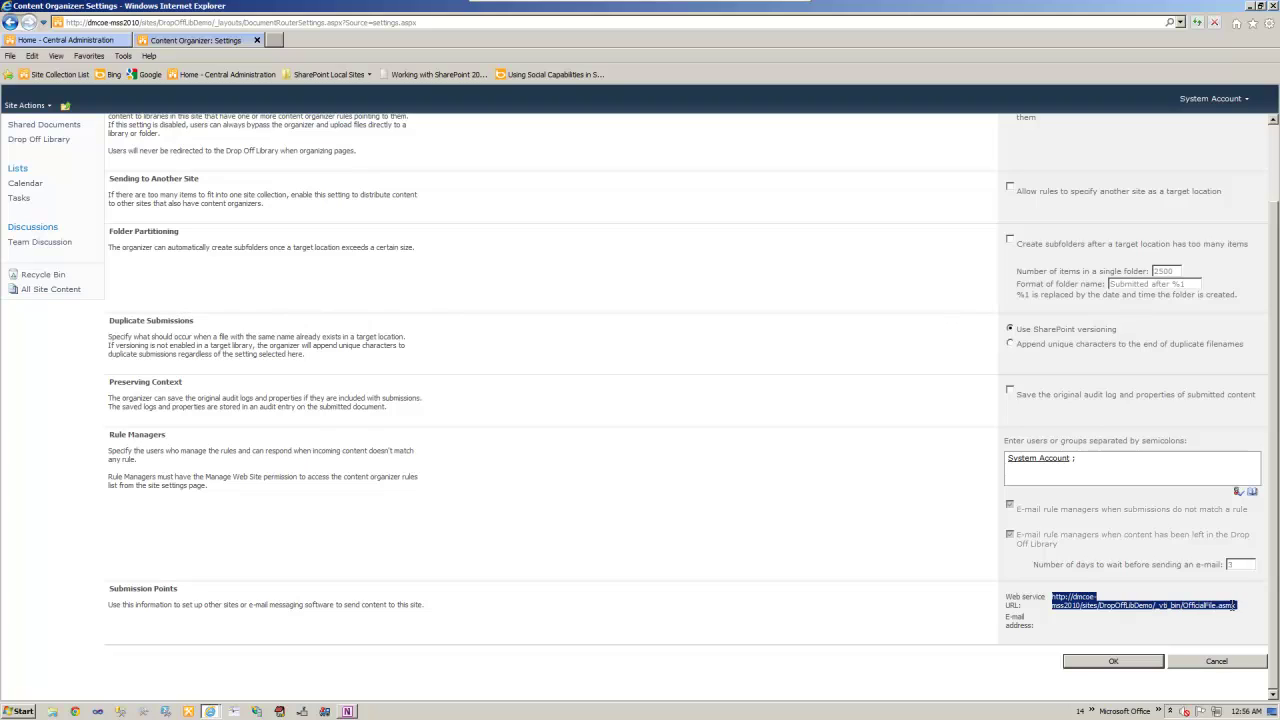
right_click(1125, 610)
left_click(1158, 500)
- Load the copied OfficialFile web service URL in a new browser tab
left_click(275, 40)
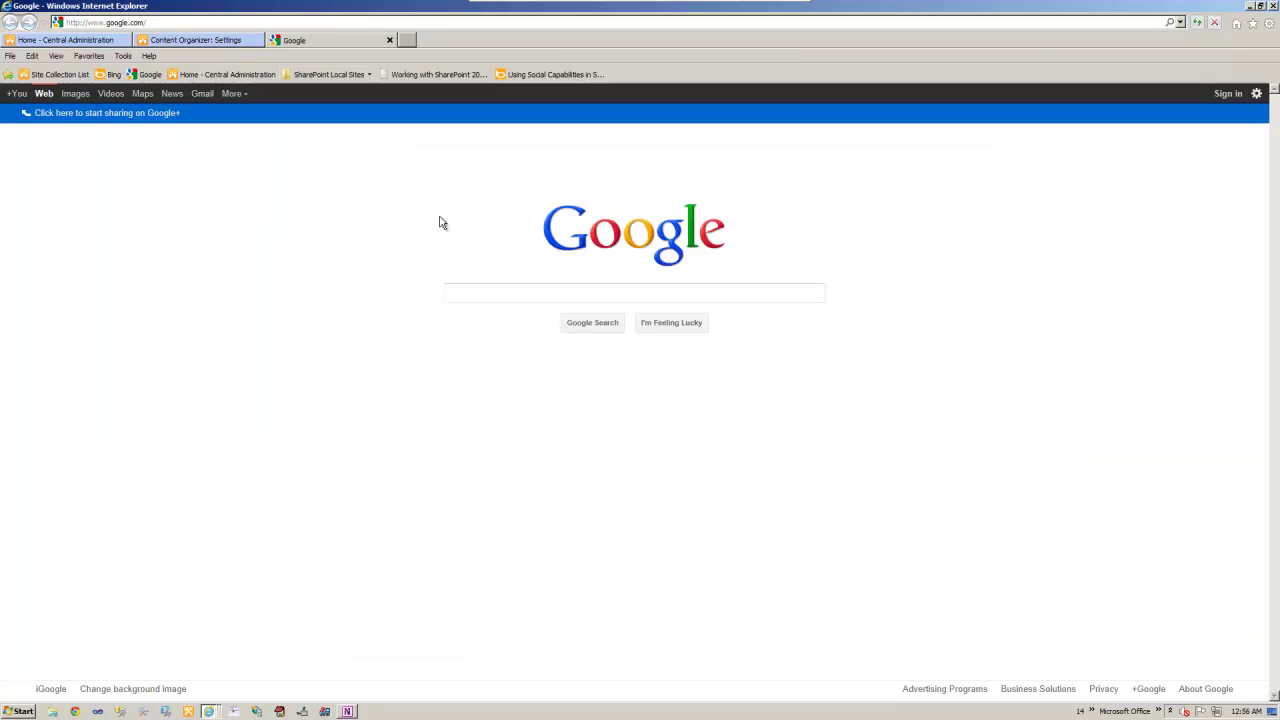
left_click(312, 22)
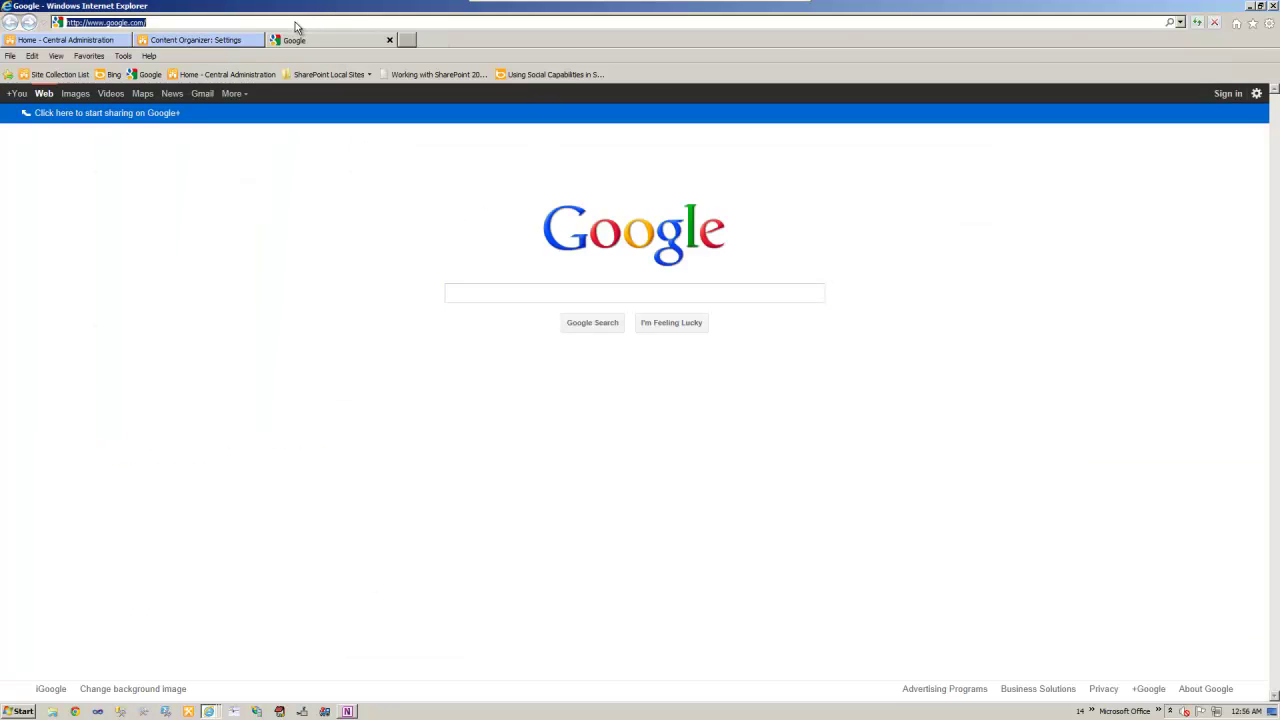
right_click(176, 22)
left_click(205, 70)
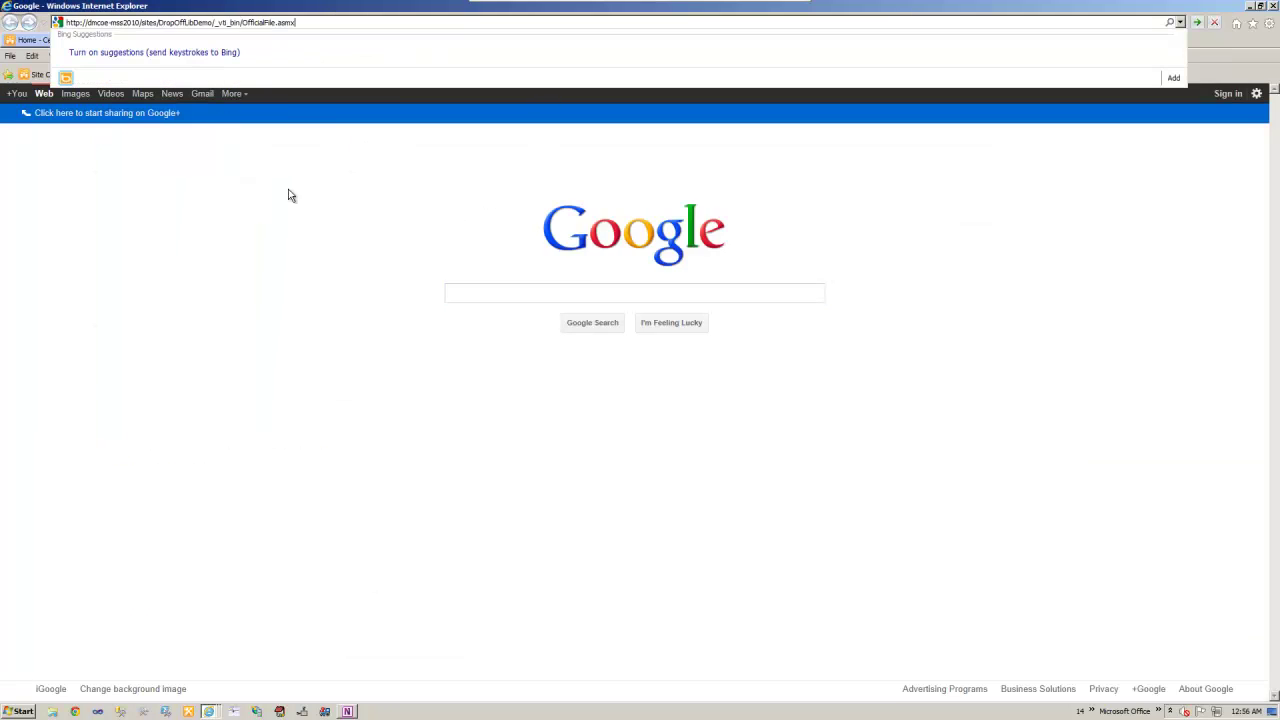
key("Return")
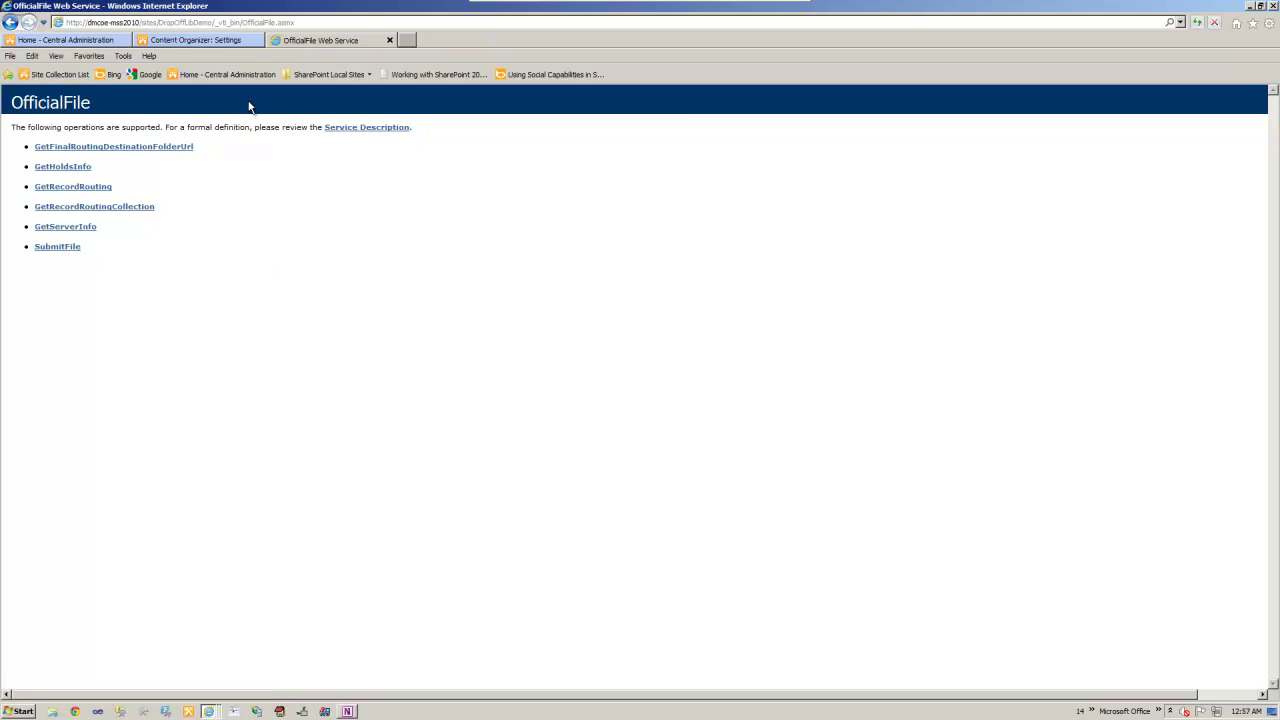
left_click(217, 42)
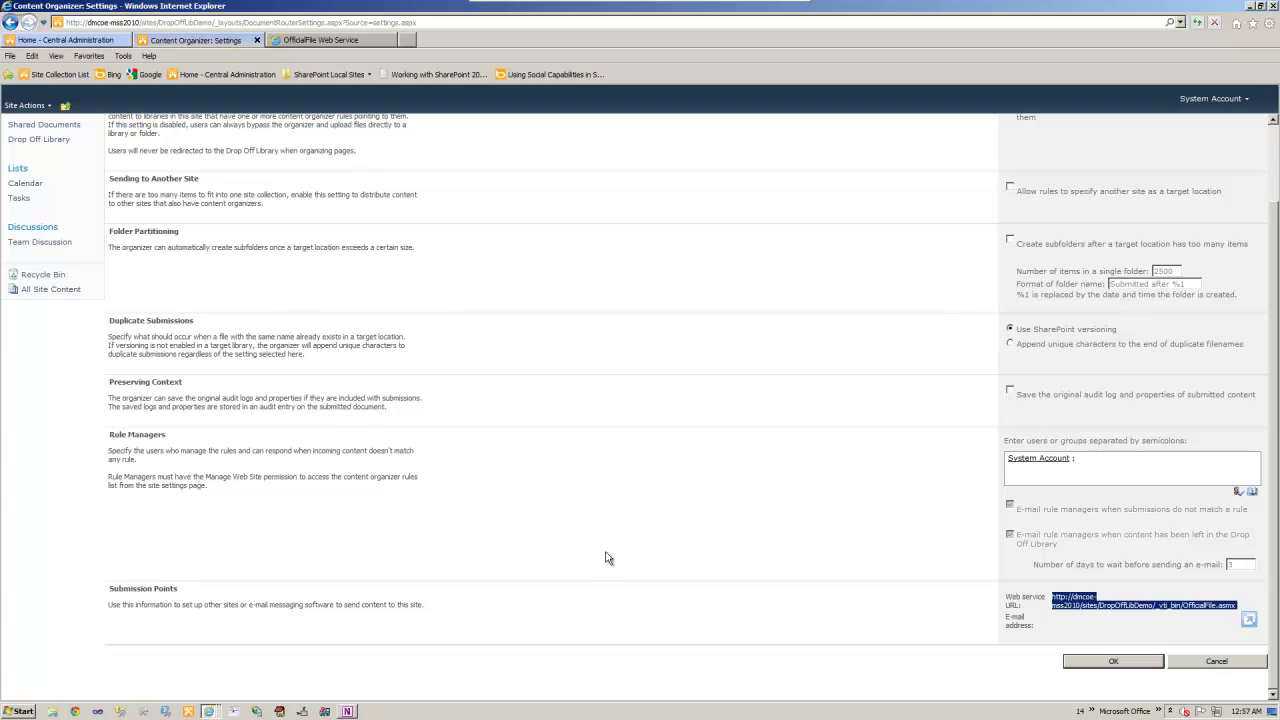
- Add send-to connection 'ResumeConnection' using the OfficialFile URL with the Move action
left_click(45, 41)
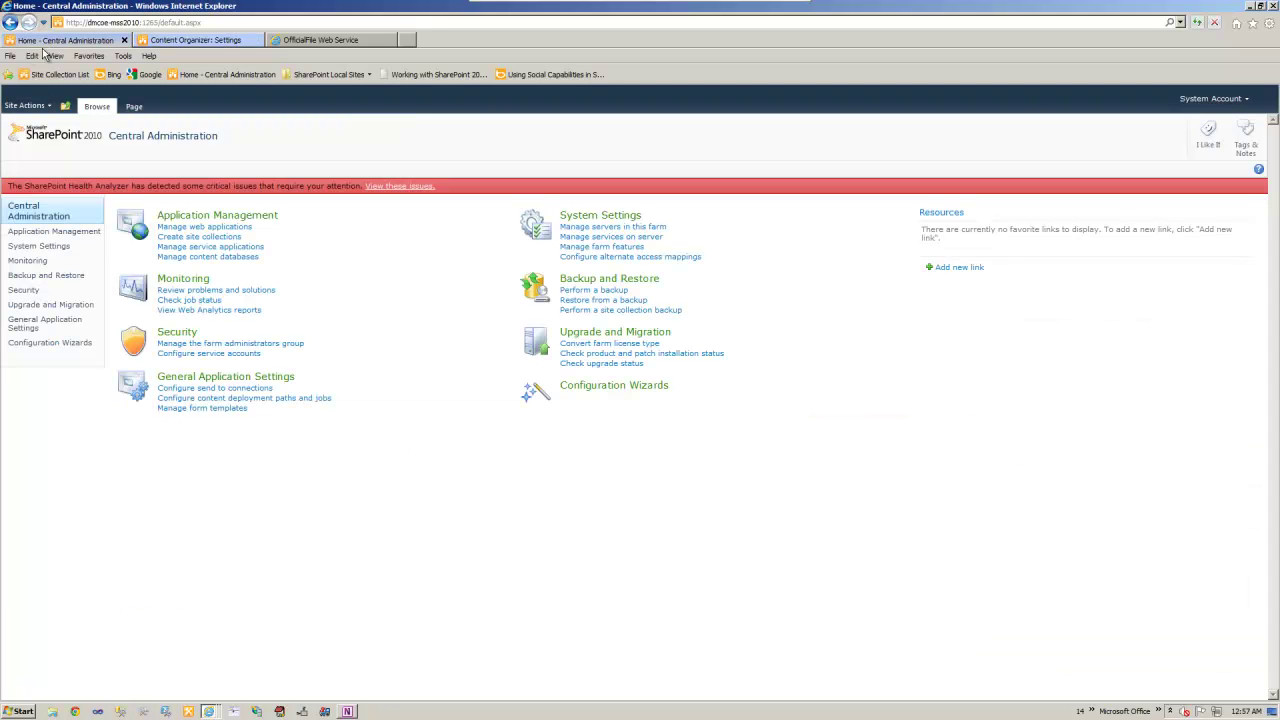
left_click(210, 389)
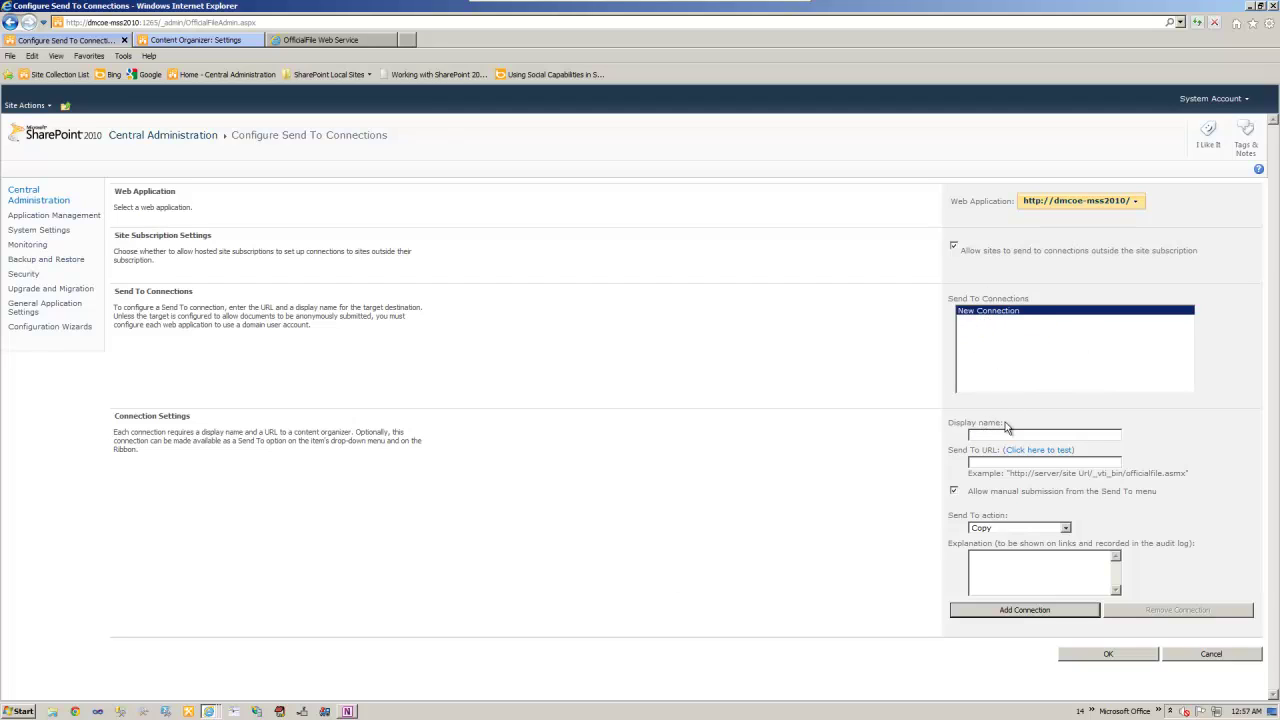
type("ResumeConnection")
right_click(1000, 463)
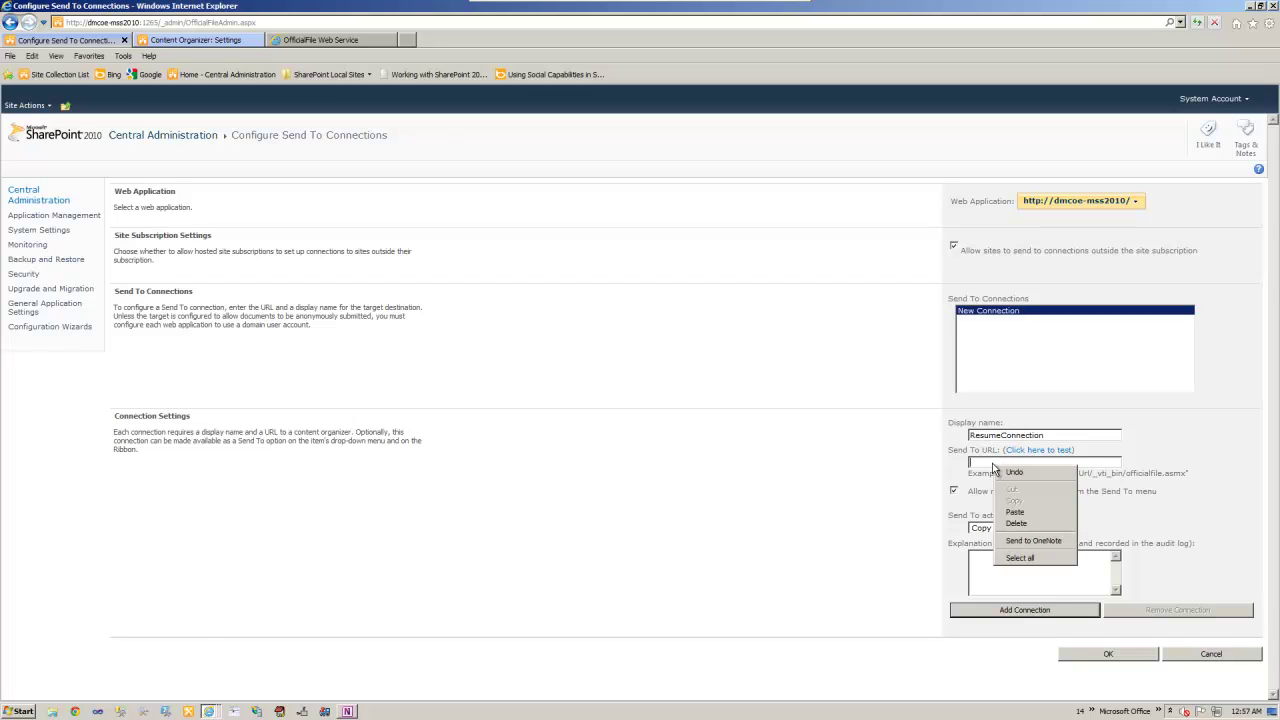
left_click(1014, 511)
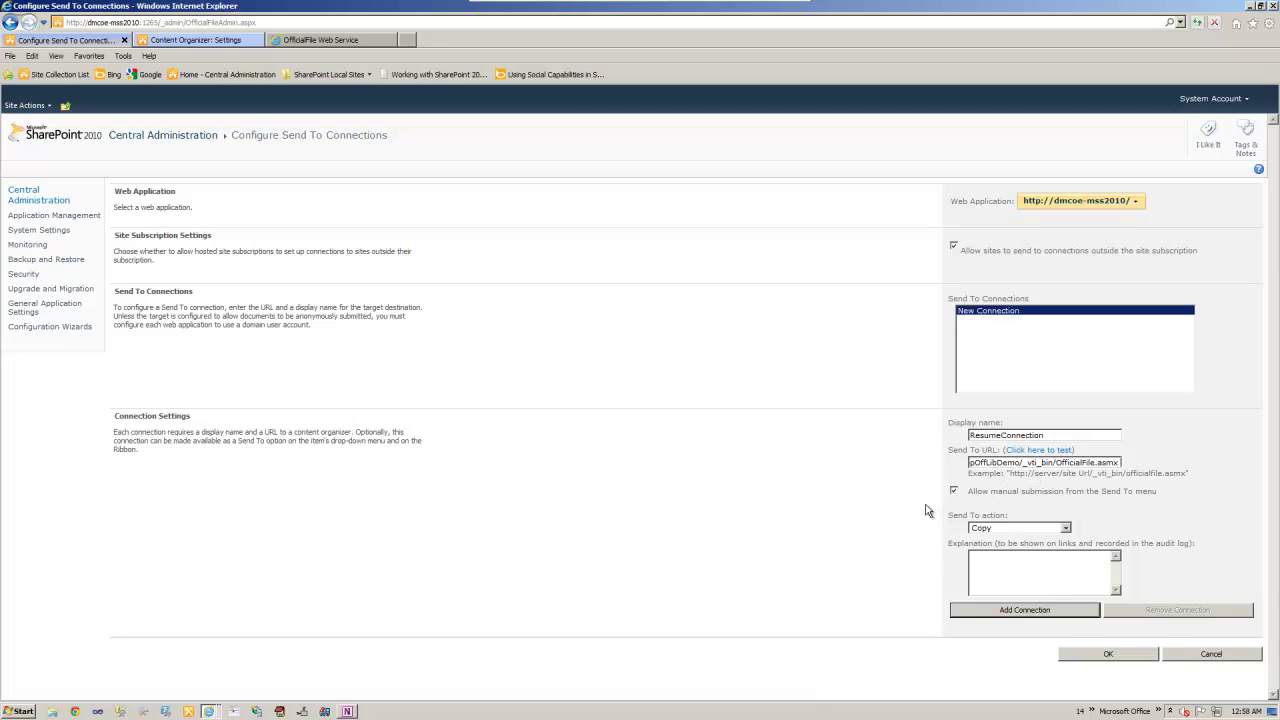
left_click(1066, 527)
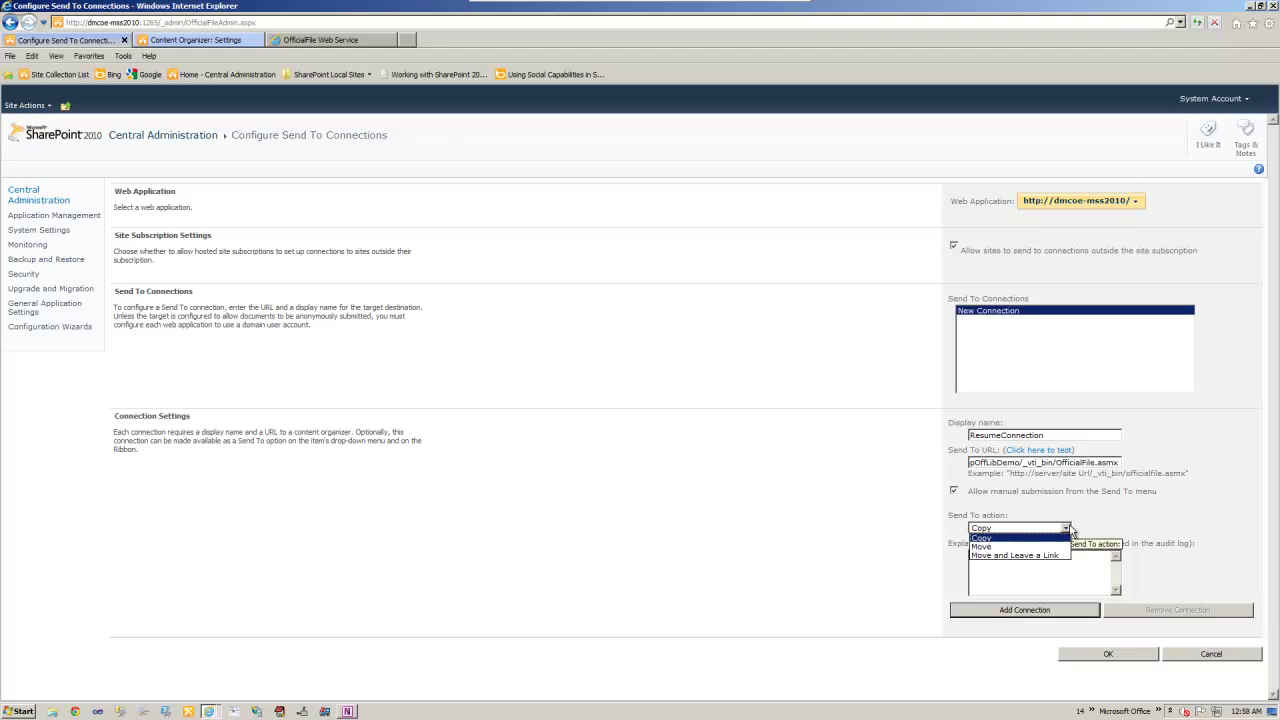
left_click(996, 548)
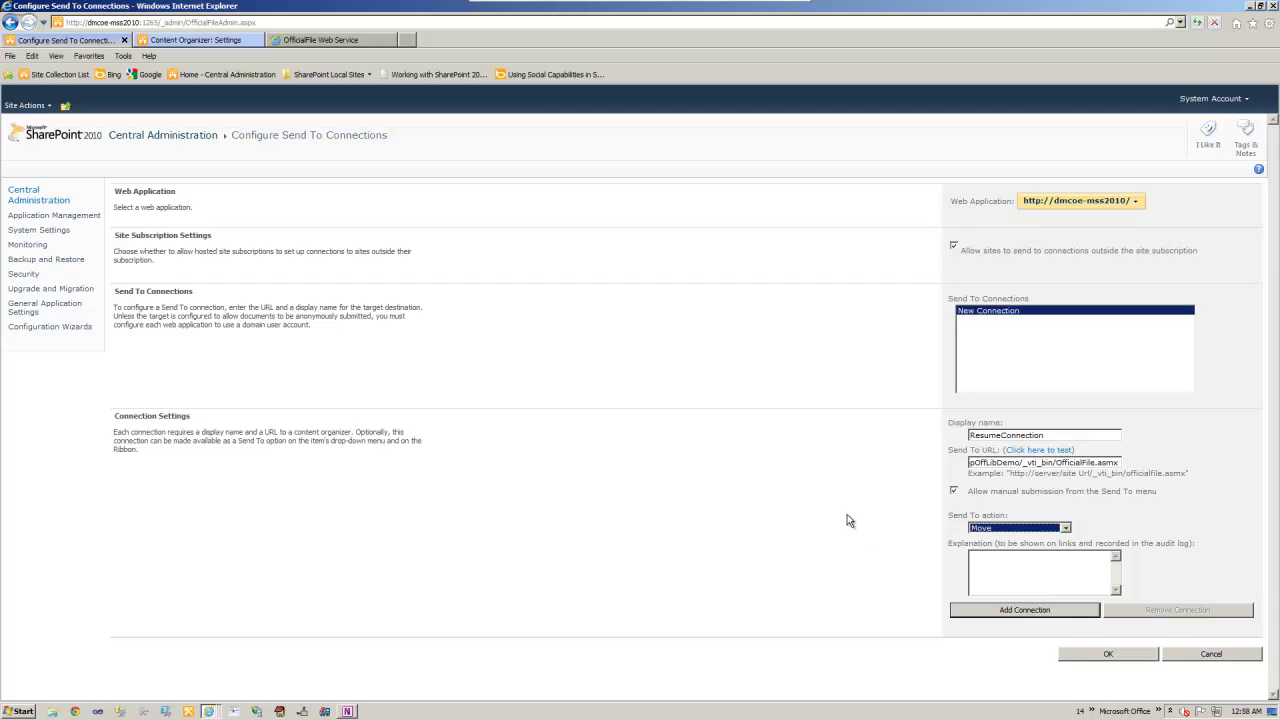
left_click(1037, 610)
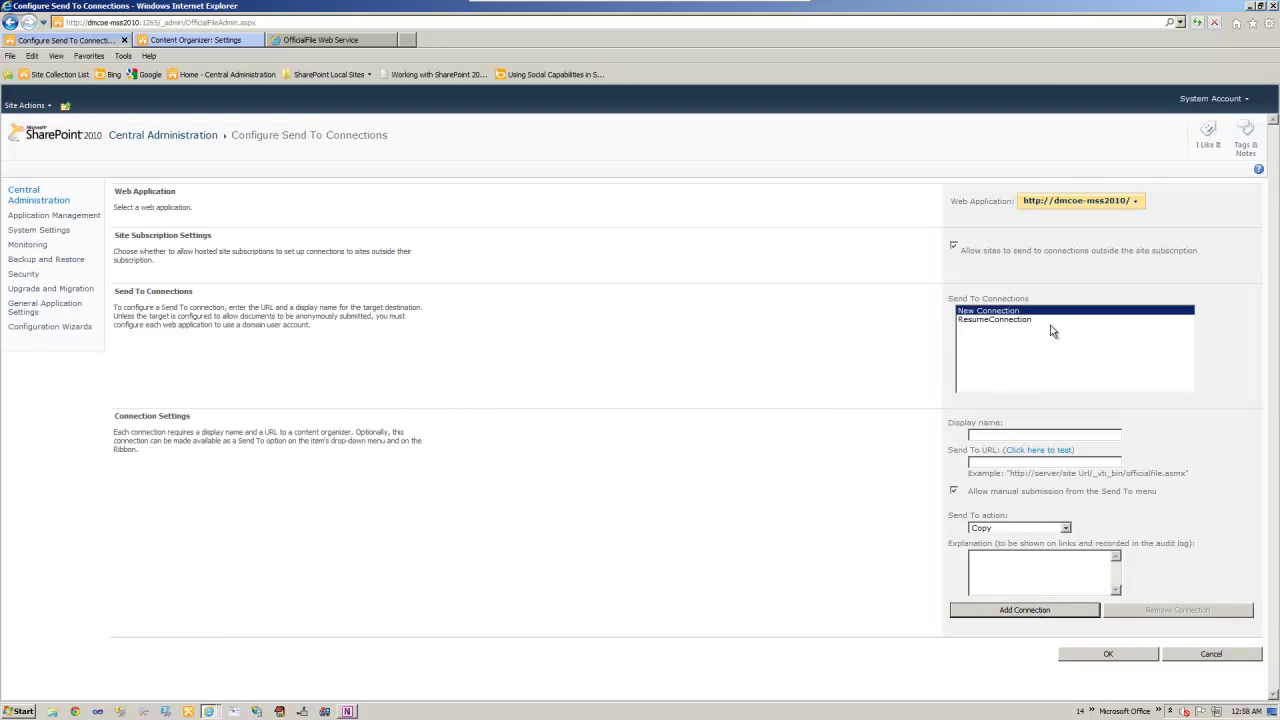
- Save the send-to connections and tick the send-to and Content Organizer steps in OneNote
left_click(1110, 654)
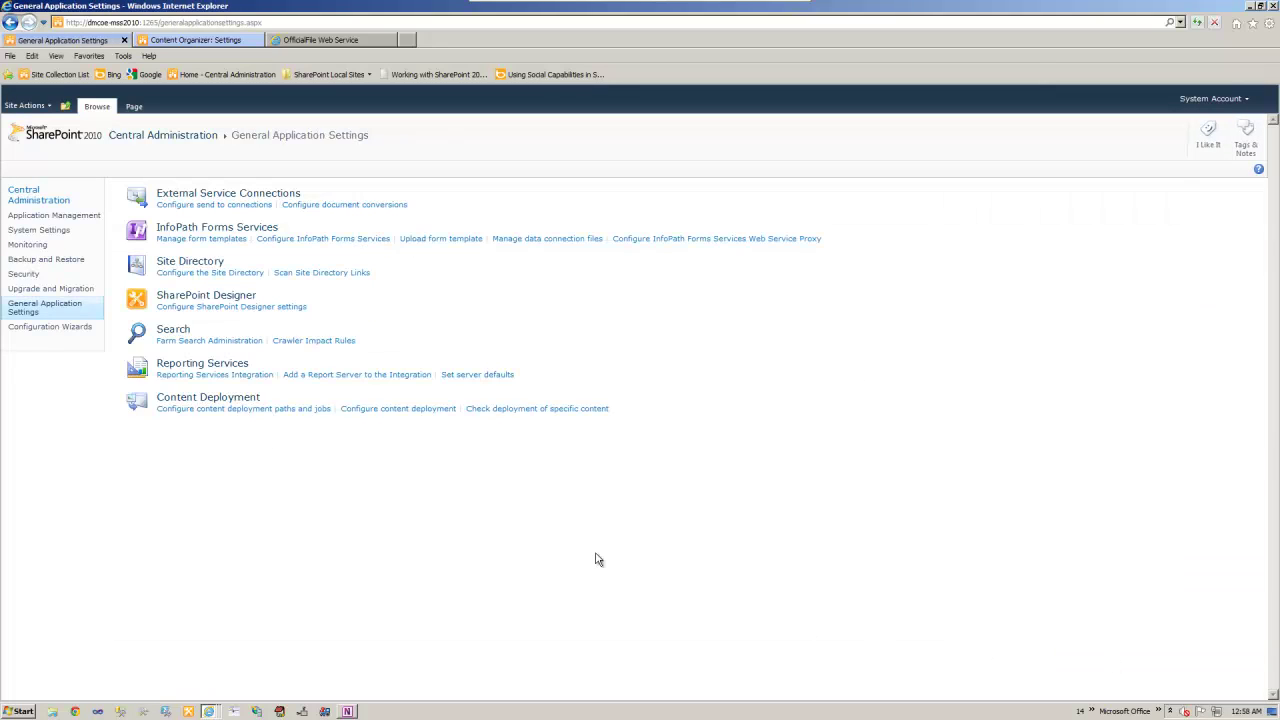
left_click(209, 41)
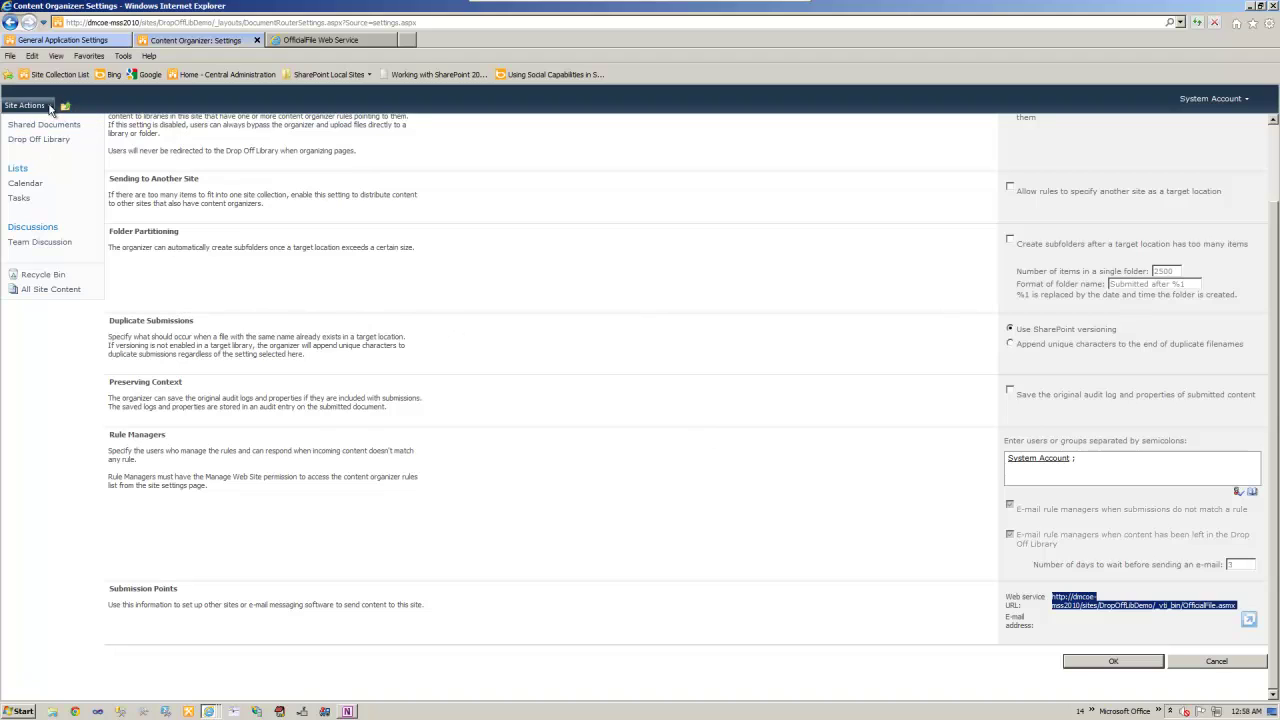
left_click(347, 711)
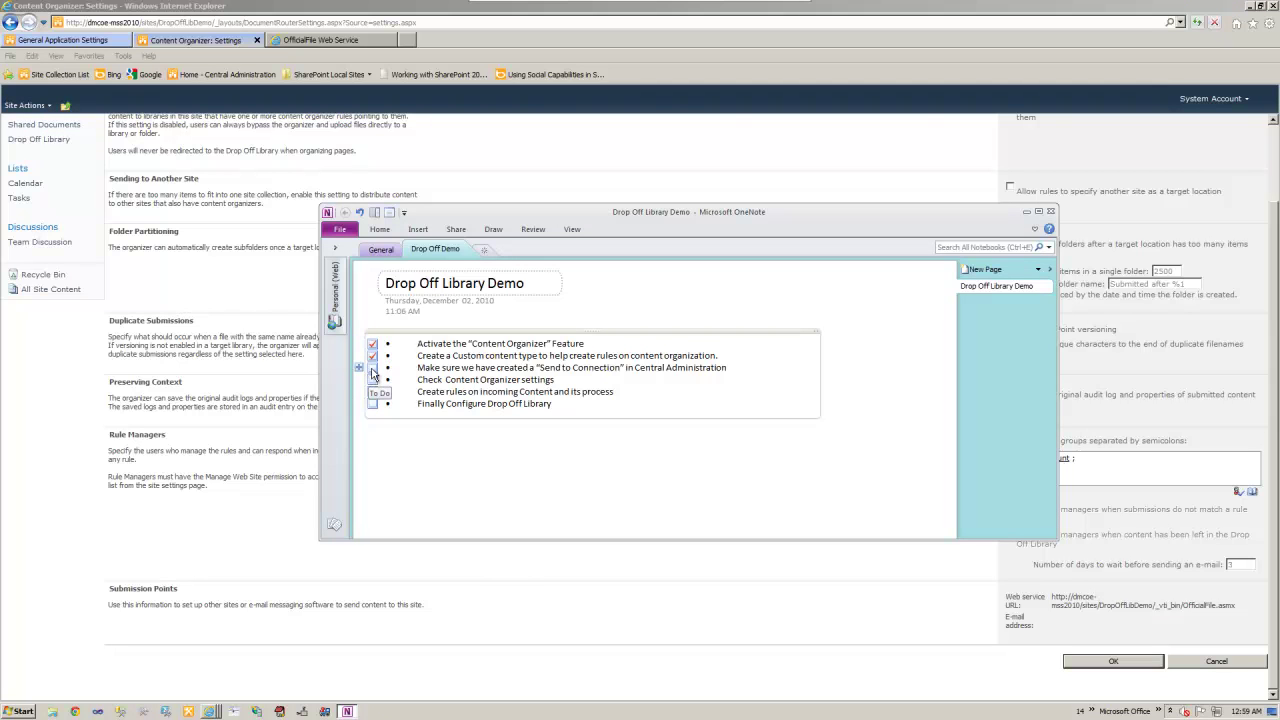
left_click(372, 368)
left_click(372, 380)
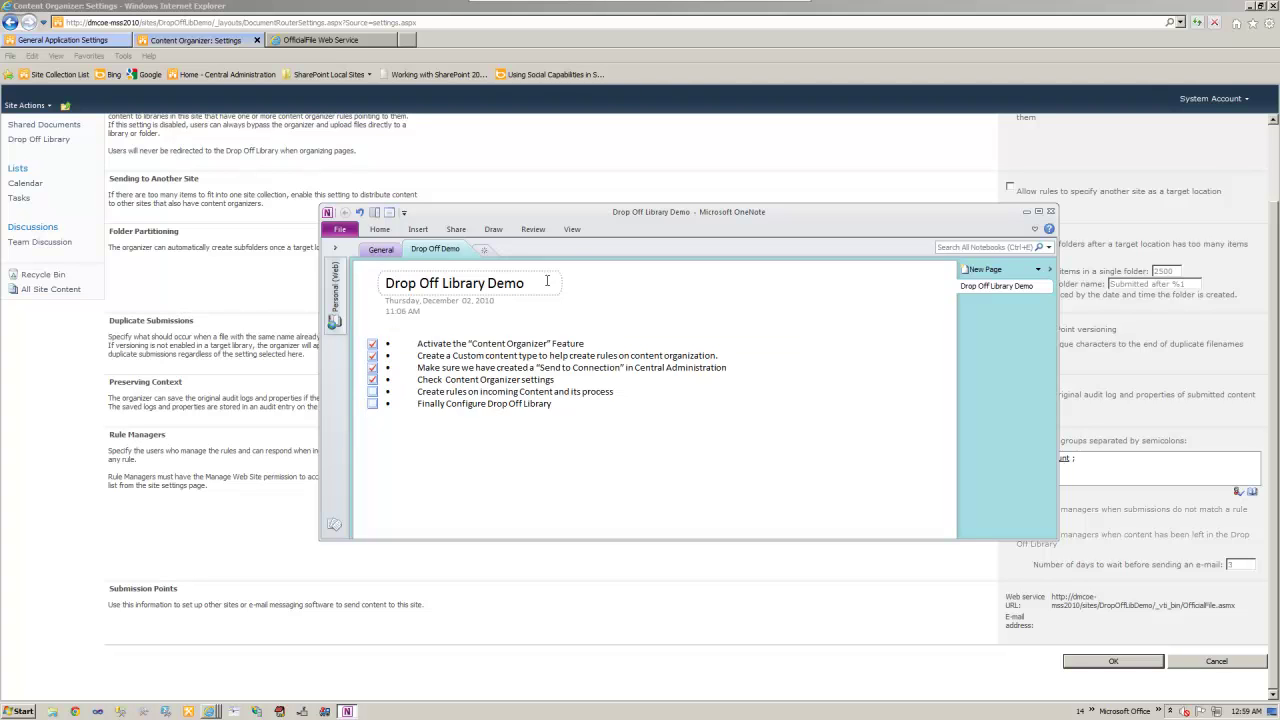
left_click(557, 160)
- Create a document library named 'SharePoint Candidates'
scroll(300, 345, "up", 2)
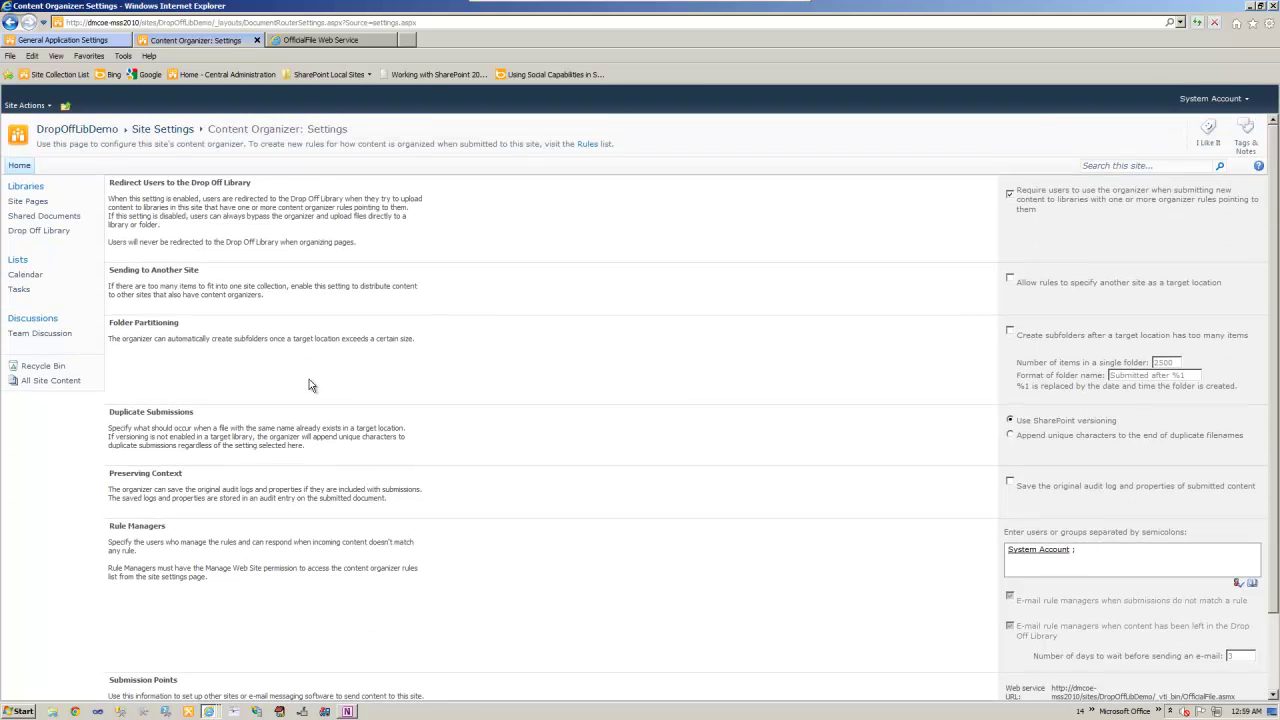
left_click(28, 190)
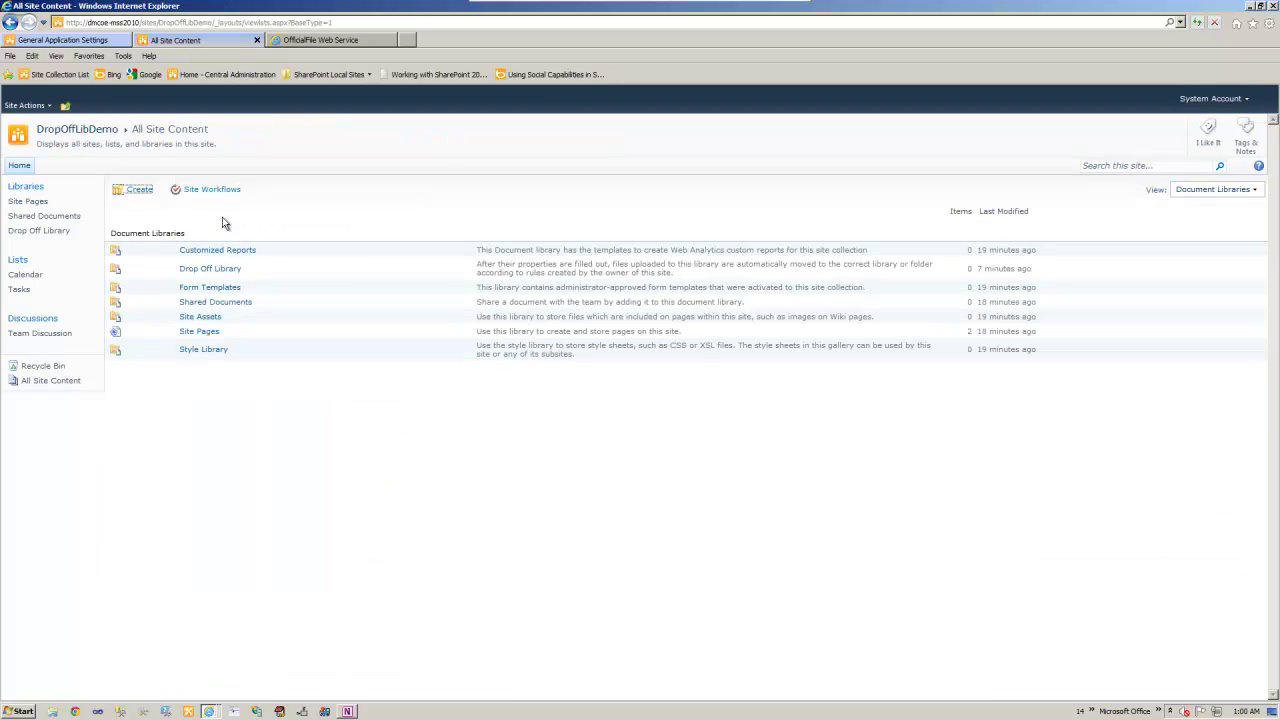
left_click(138, 190)
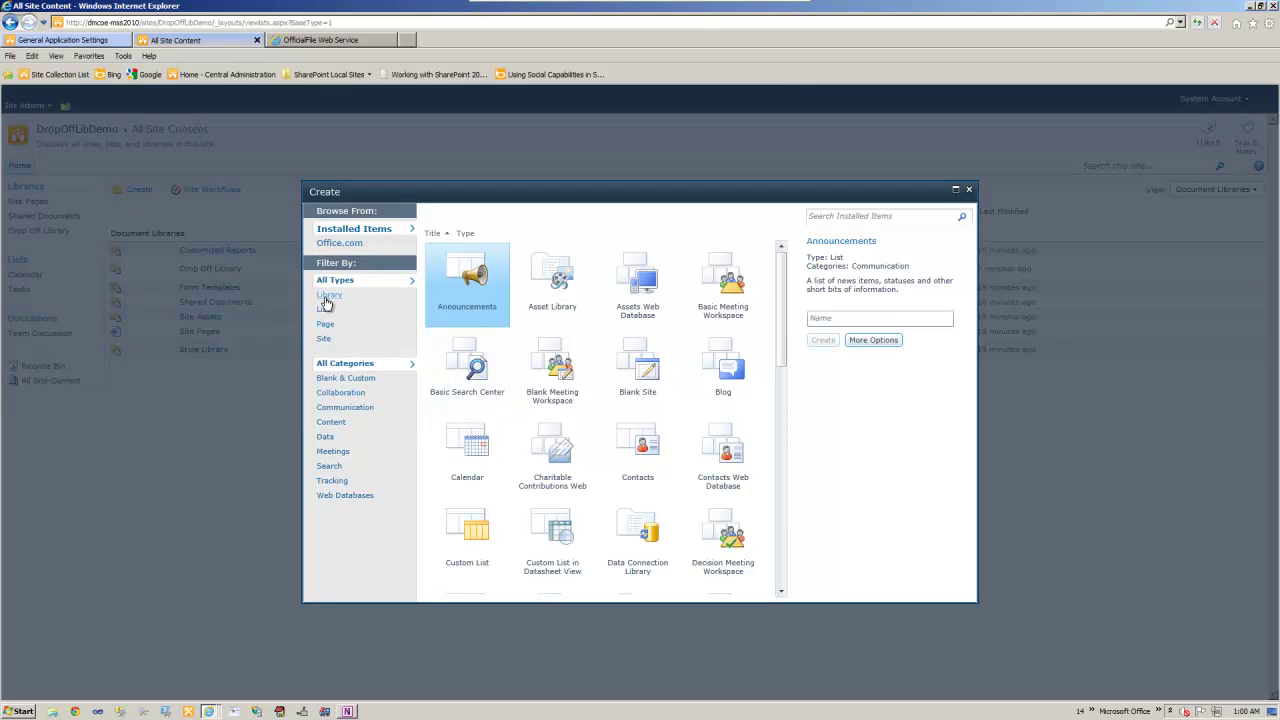
left_click(327, 296)
left_click(645, 315)
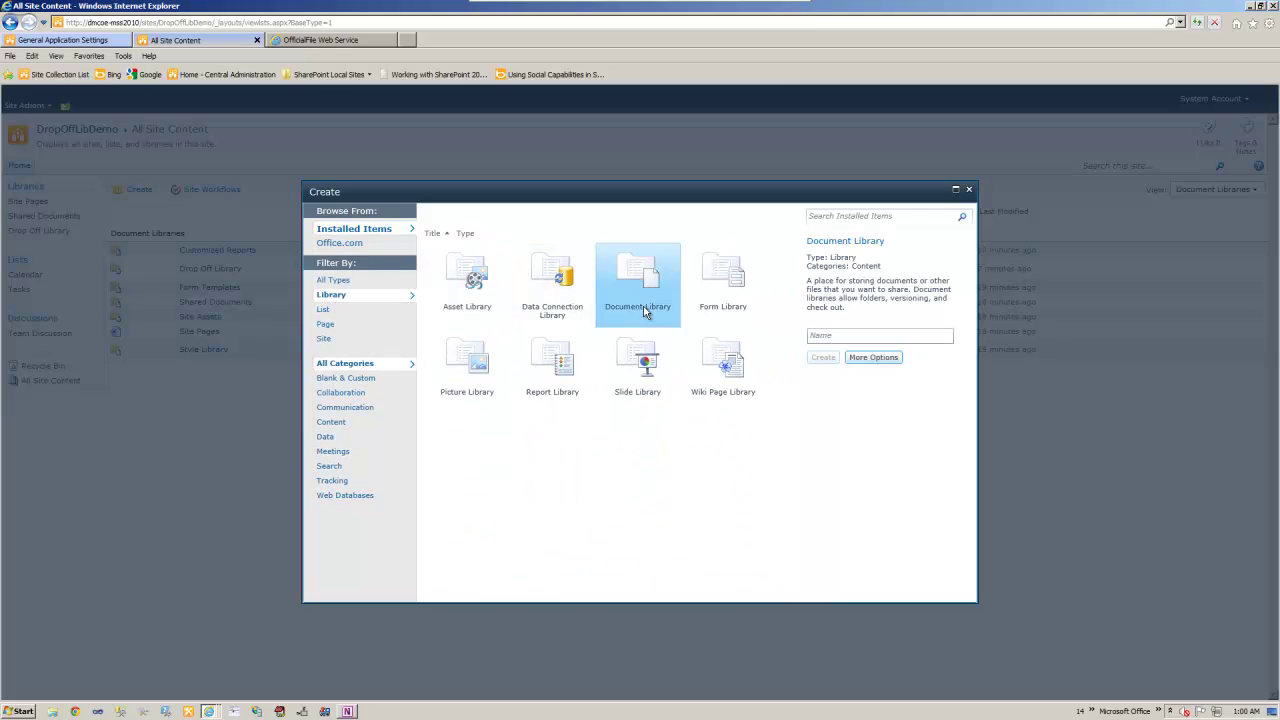
left_click(826, 336)
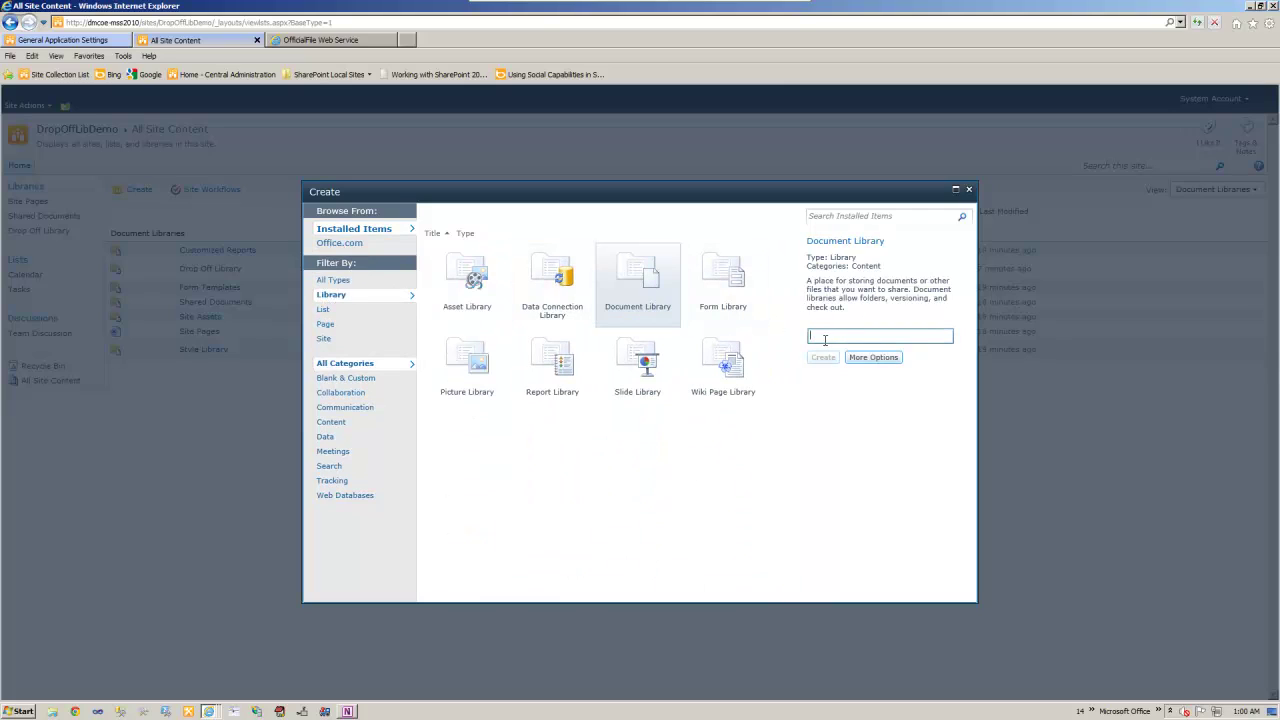
type("SH")
left_click(823, 358)
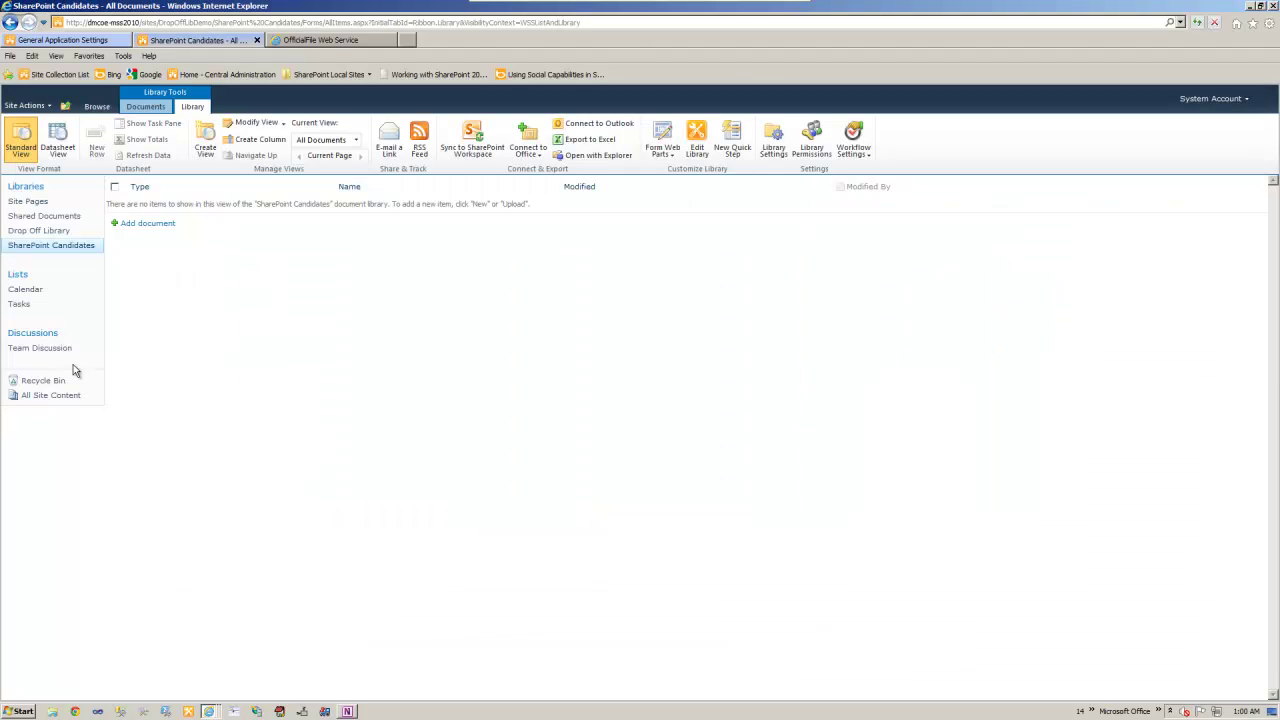
- Create a second document library named 'SQL Server Candidates'
left_click(38, 188)
left_click(127, 189)
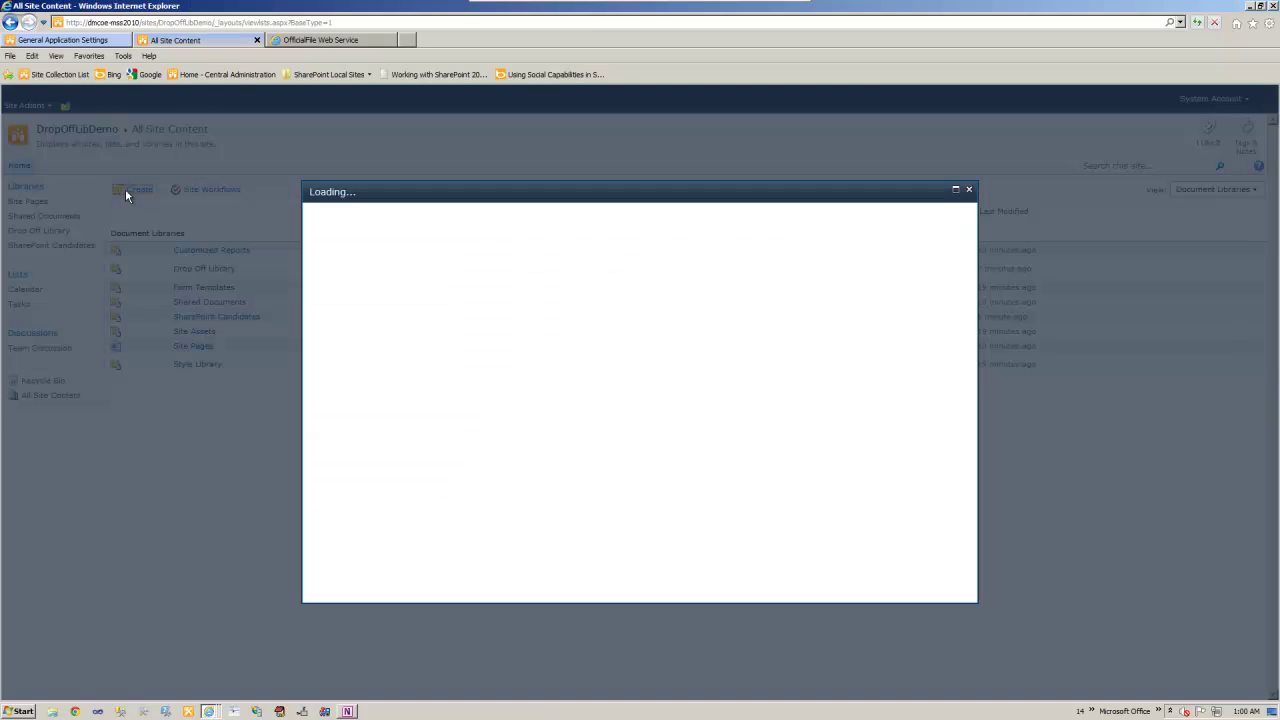
left_click(329, 294)
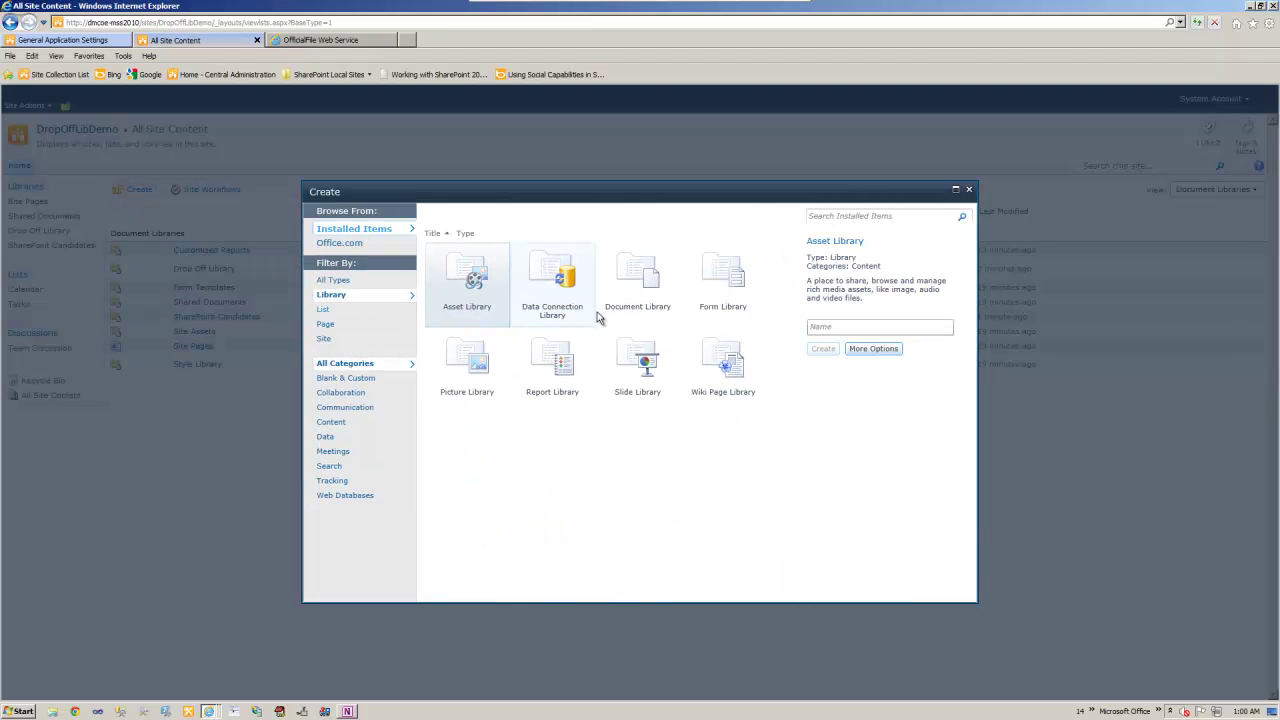
left_click(636, 292)
left_click(837, 337)
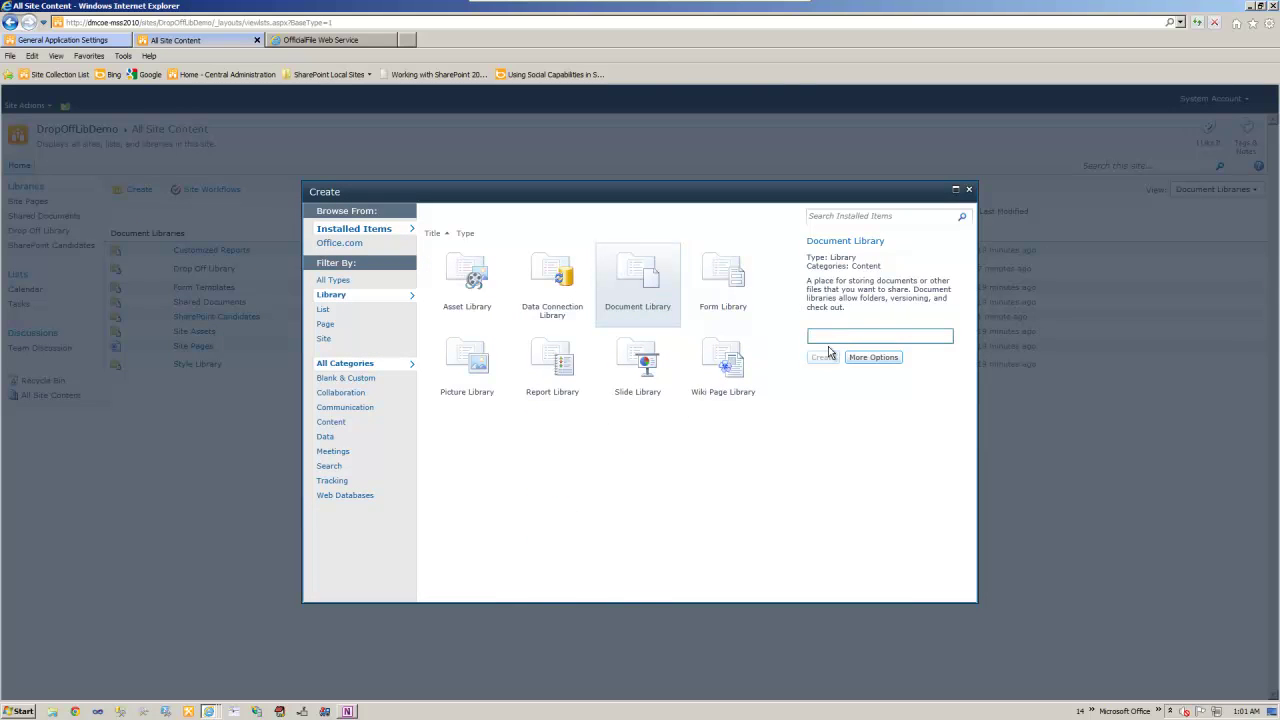
type("SQL Server Candidates")
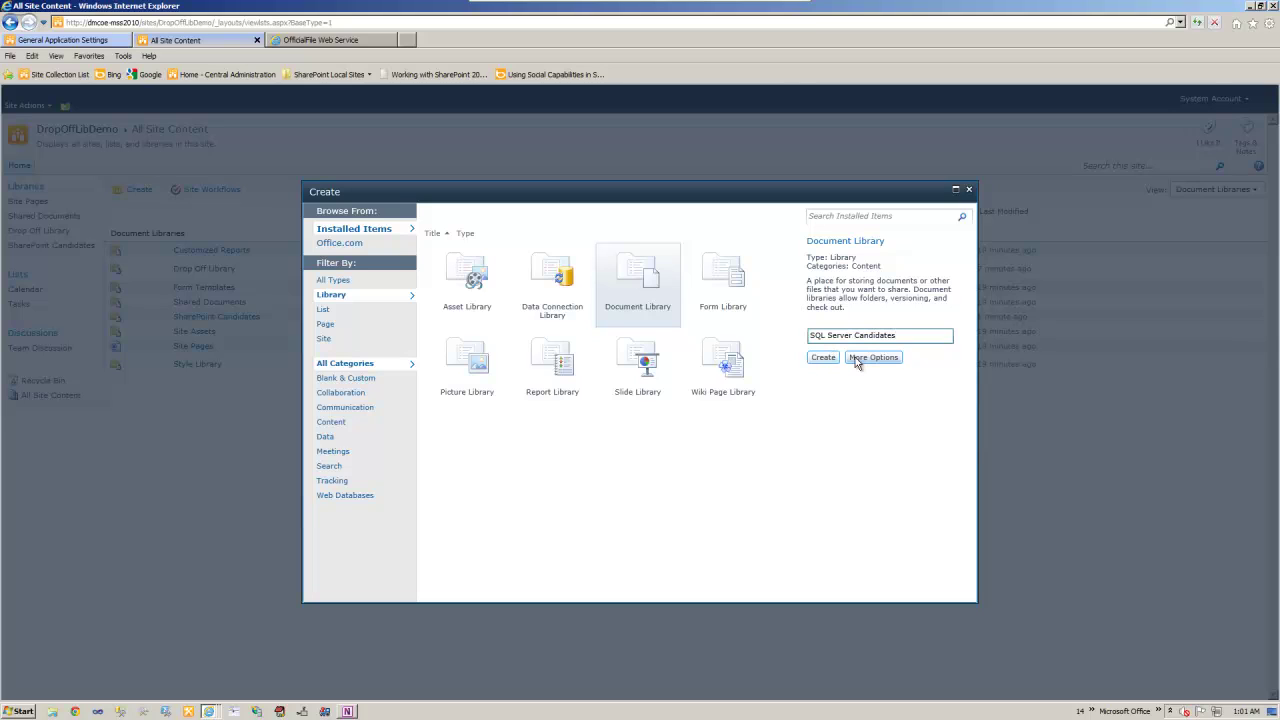
left_click(829, 358)
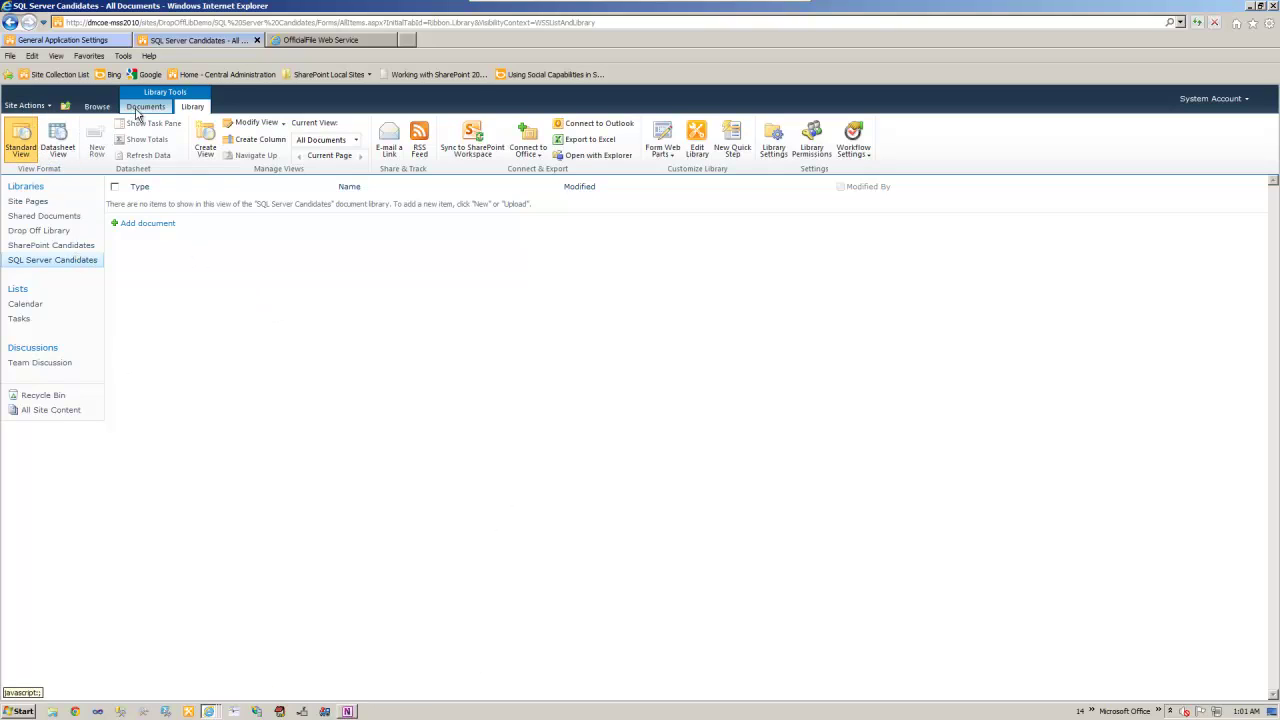
- Visit DropOffLibDemo's Site Settings page, then reopen Site Actions to edit the site in SharePoint Designer
left_click(35, 110)
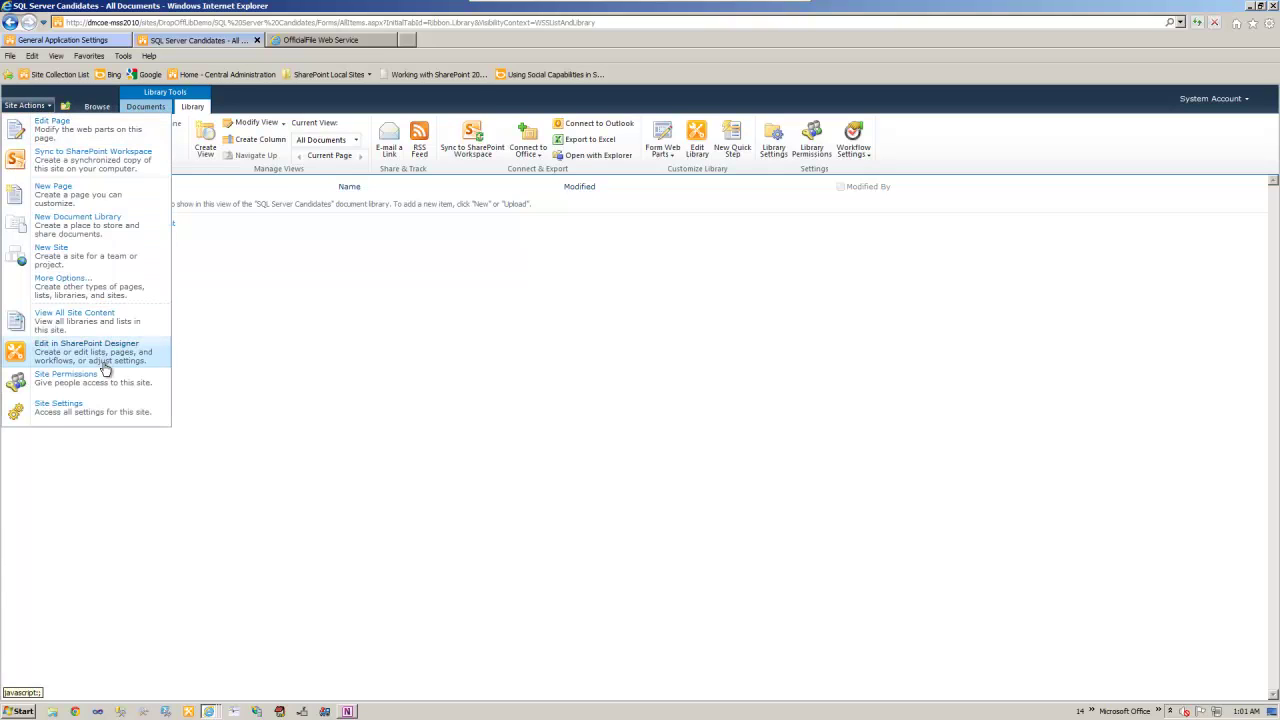
left_click(93, 415)
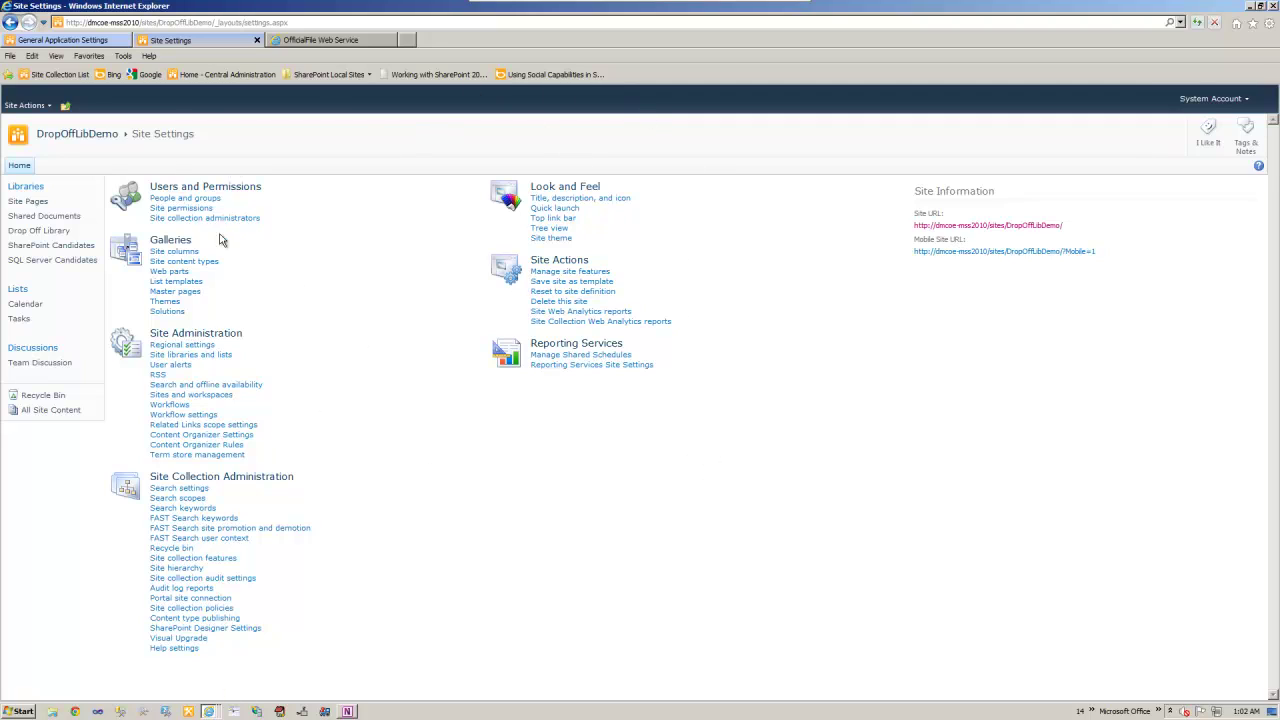
left_click(25, 105)
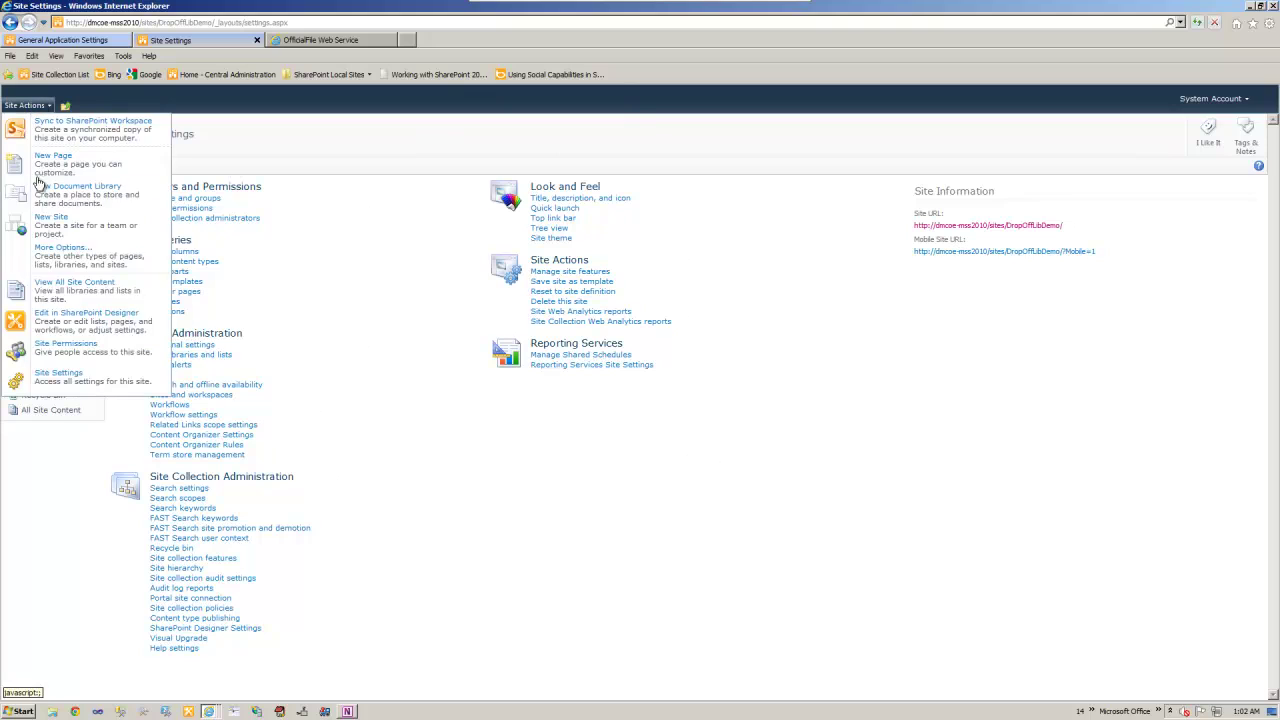
- Open the site in SharePoint Designer and add the Resume content type to Drop Off Library
left_click(50, 322)
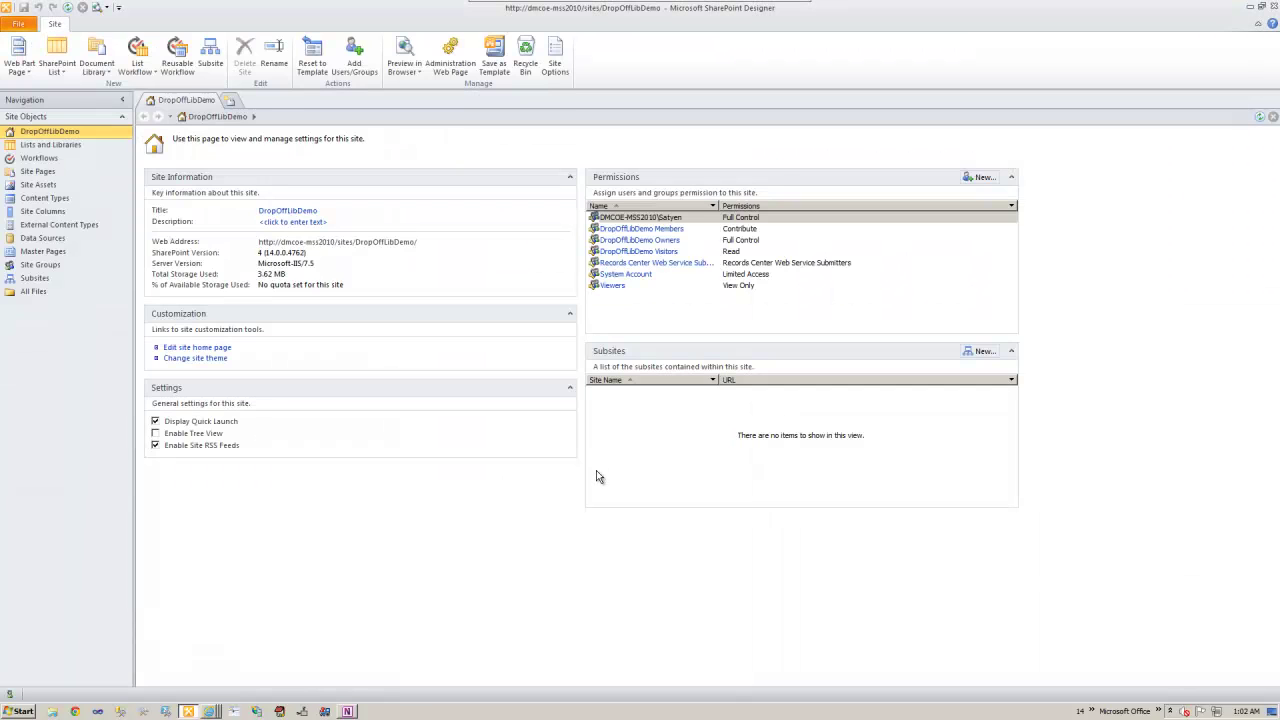
left_click(52, 146)
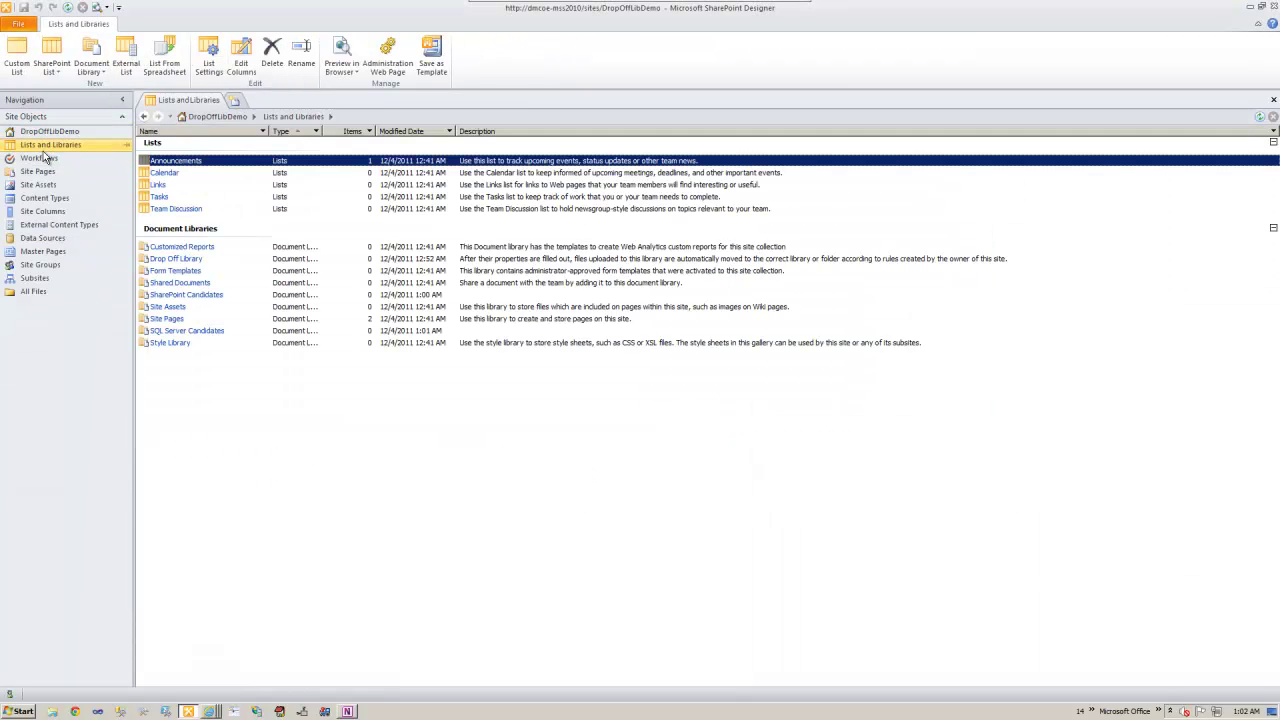
left_click(176, 259)
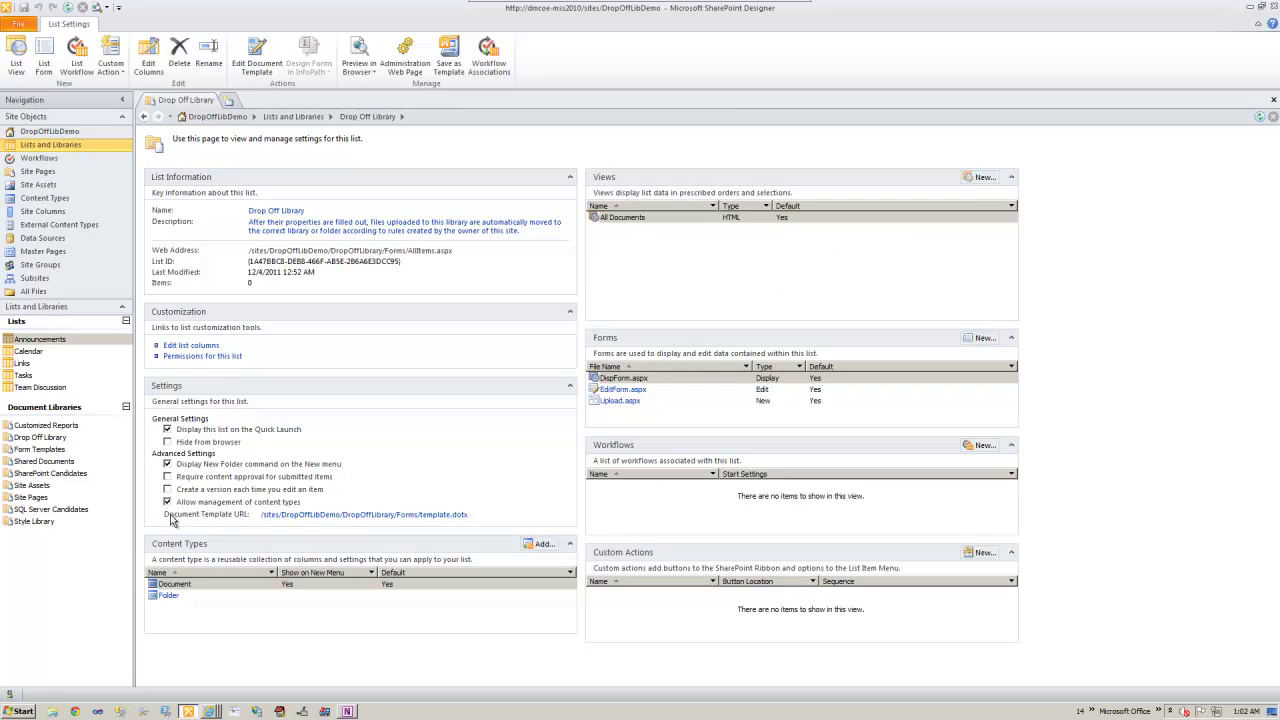
left_click(541, 550)
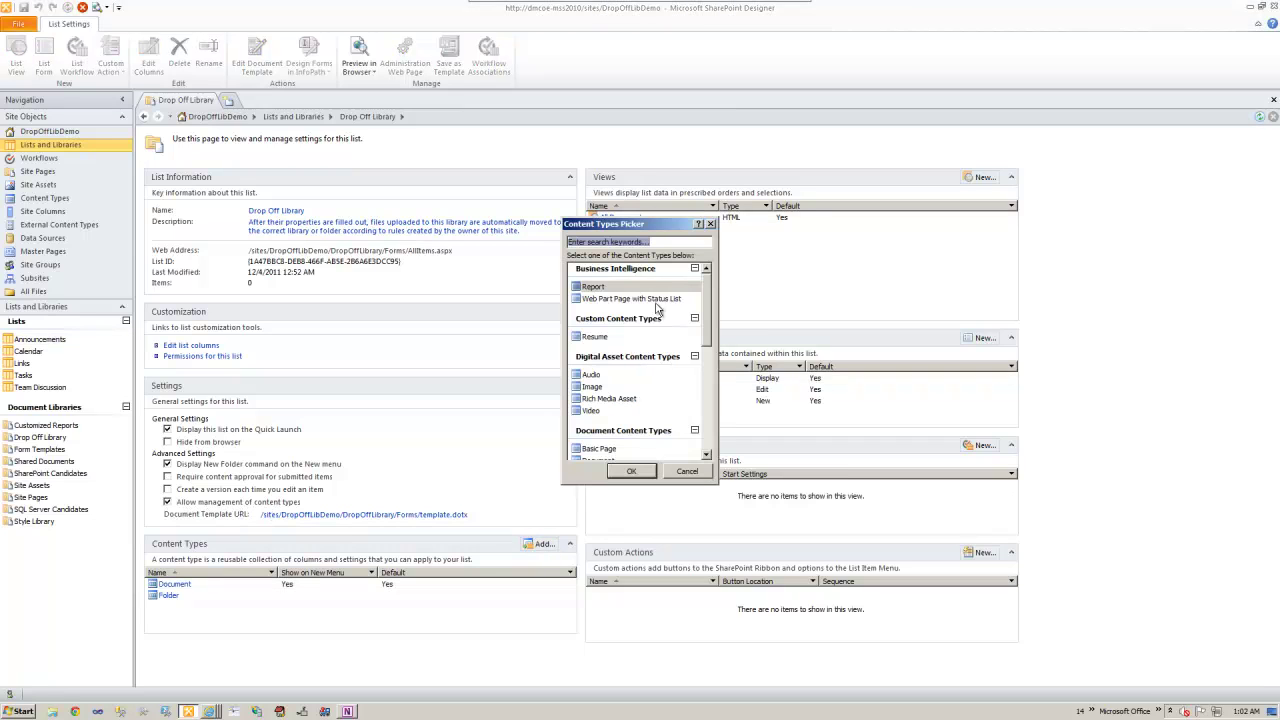
left_click(595, 338)
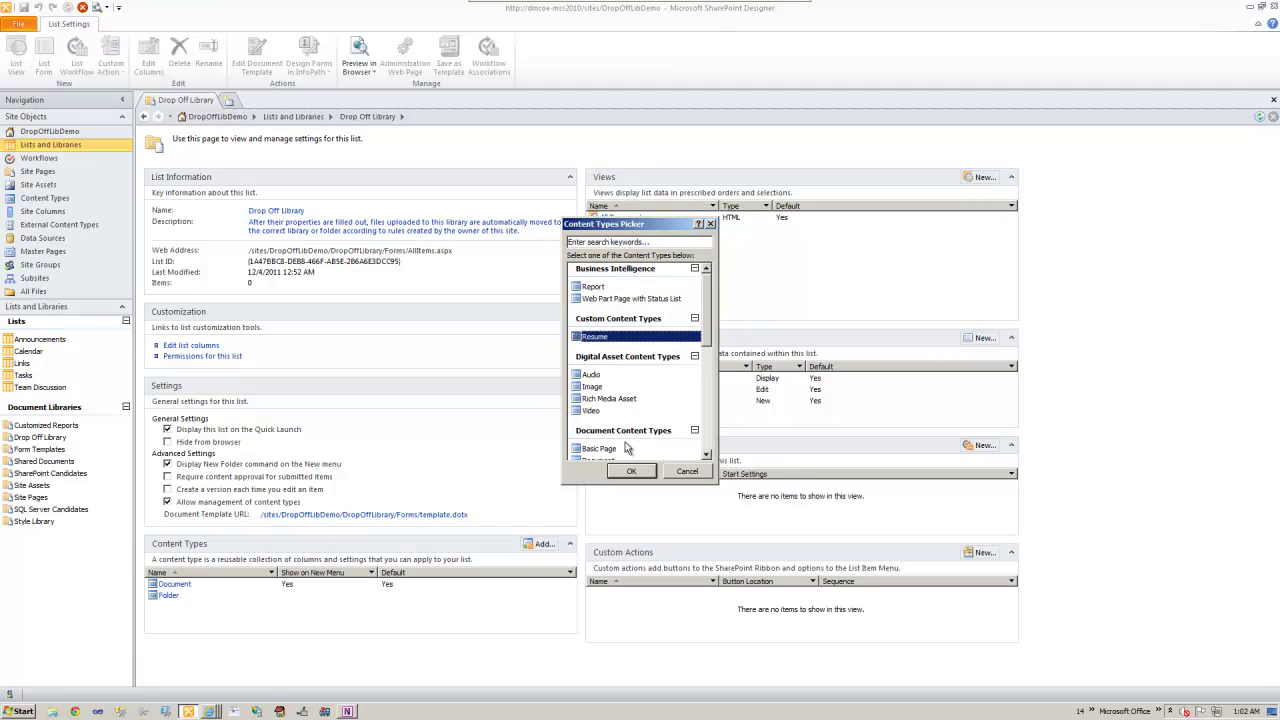
left_click(633, 472)
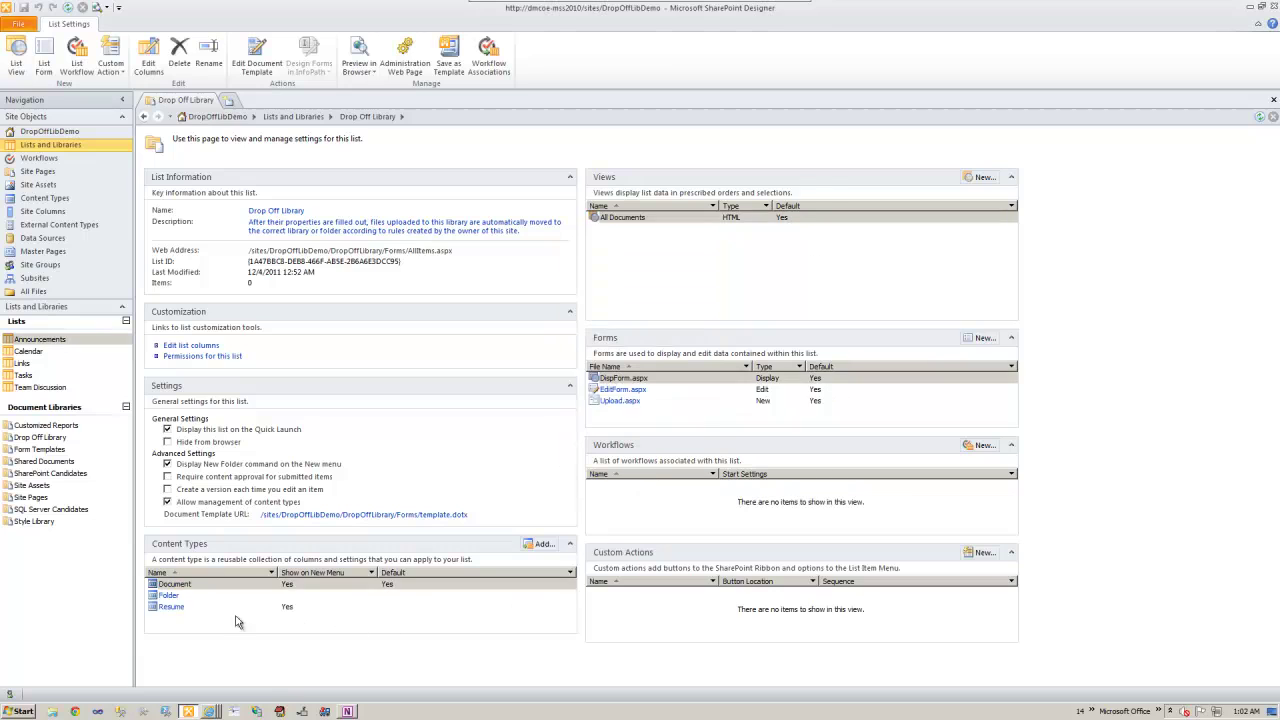
- Allow content type management on SharePoint Candidates and add the Resume content type
left_click(50, 475)
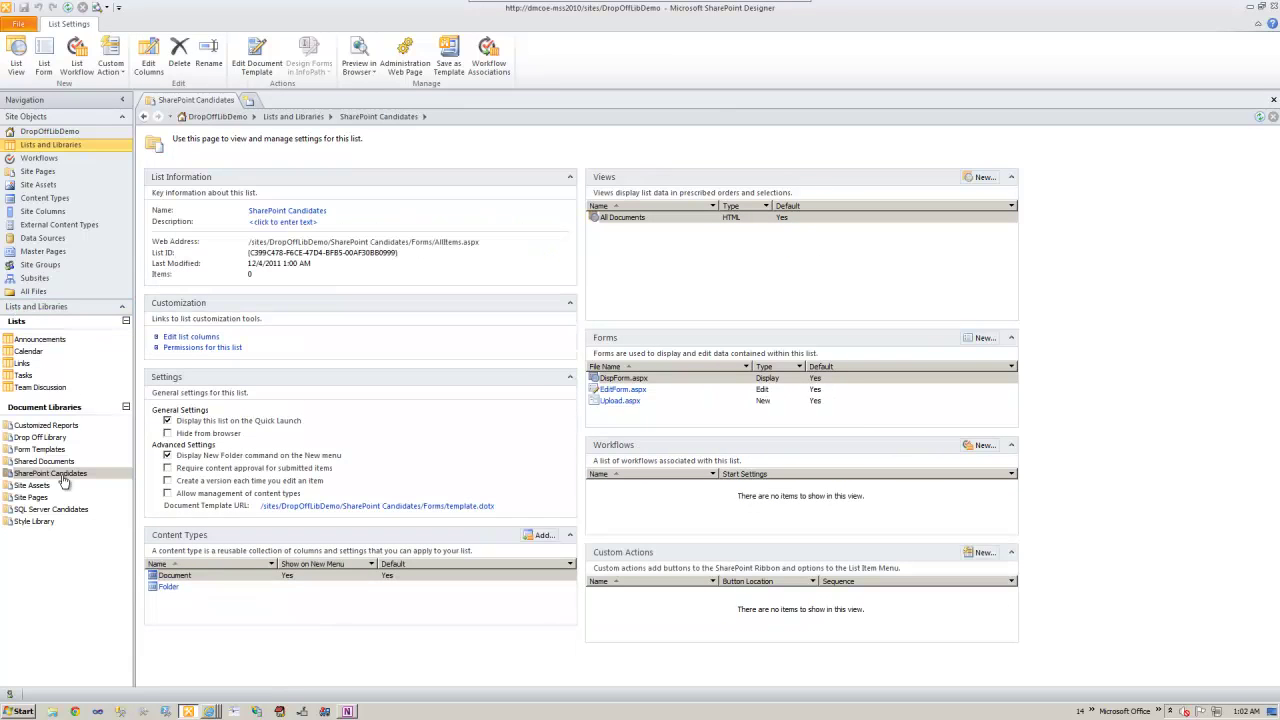
left_click(167, 493)
left_click(541, 538)
left_click(600, 338)
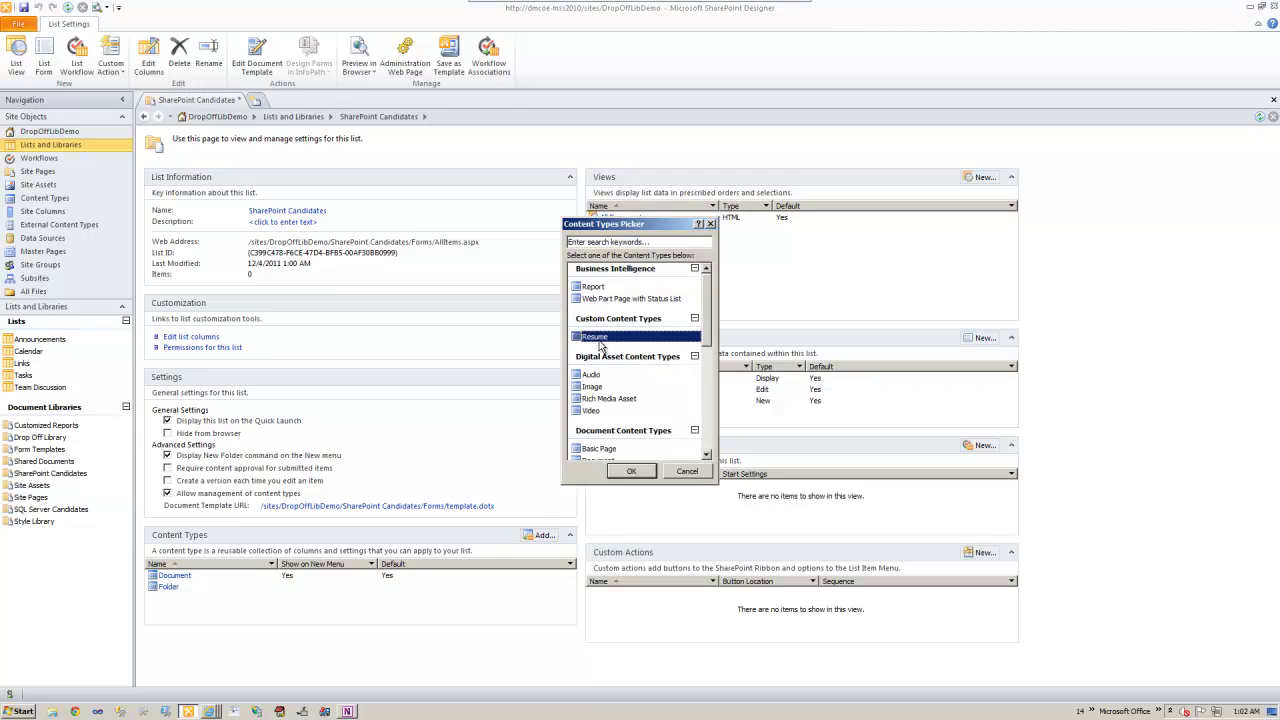
left_click(631, 471)
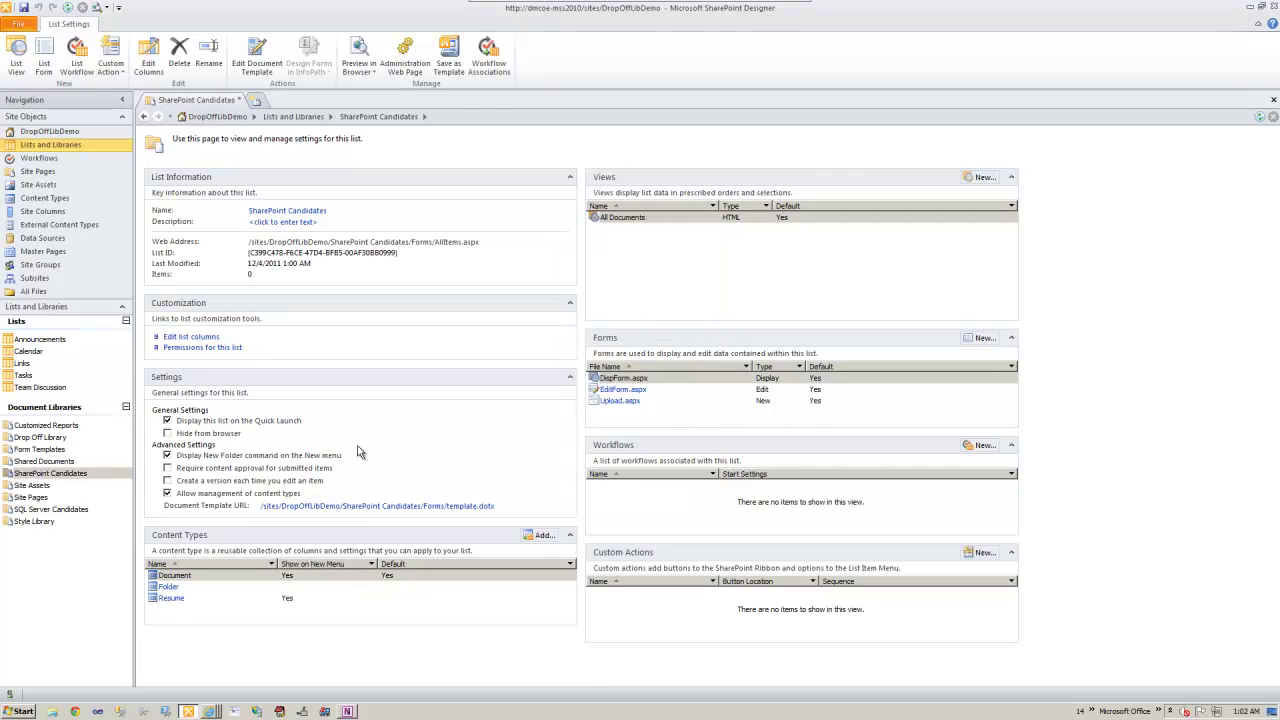
- Do the same for SQL Server Candidates, save, and exit SharePoint Designer
left_click(32, 509)
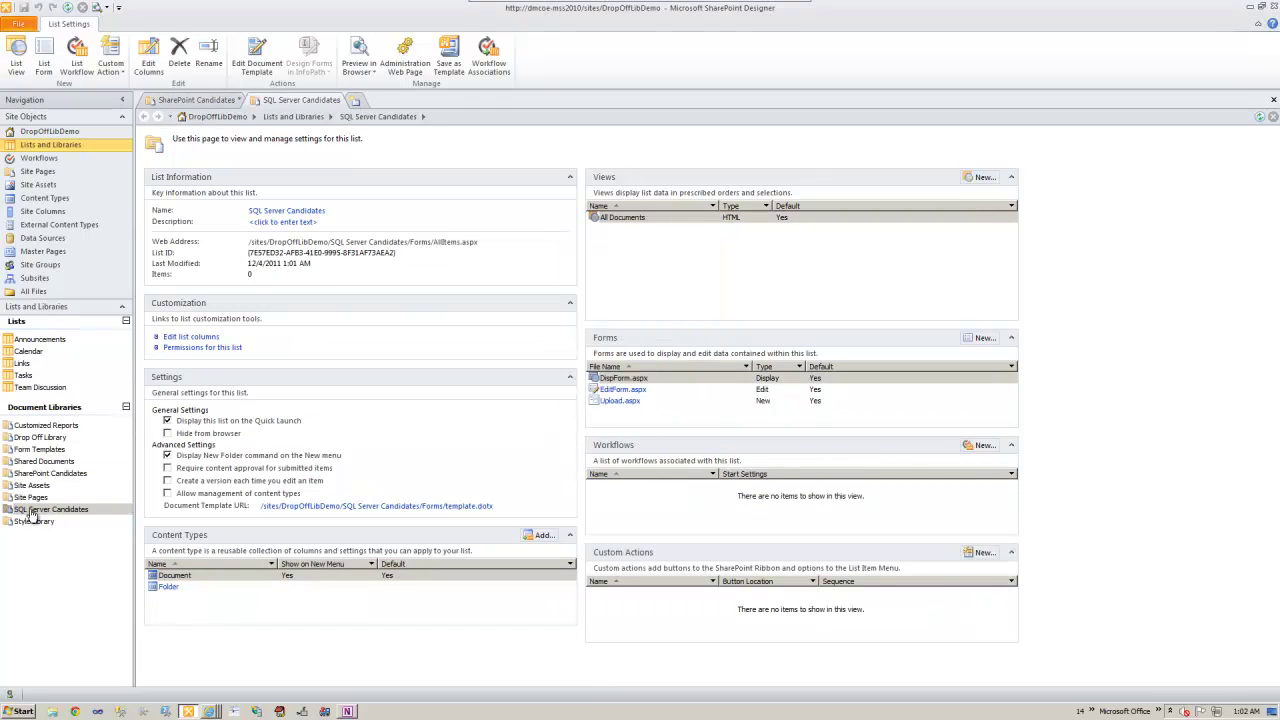
left_click(168, 494)
left_click(540, 535)
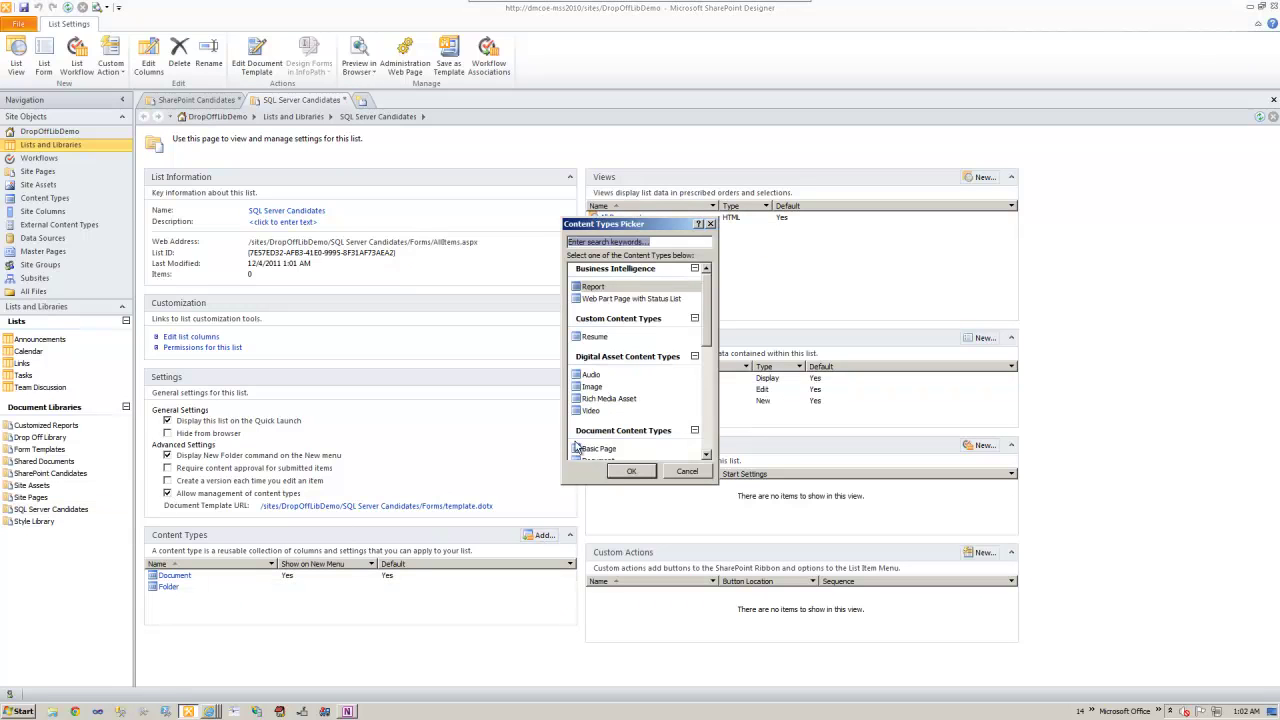
left_click(605, 338)
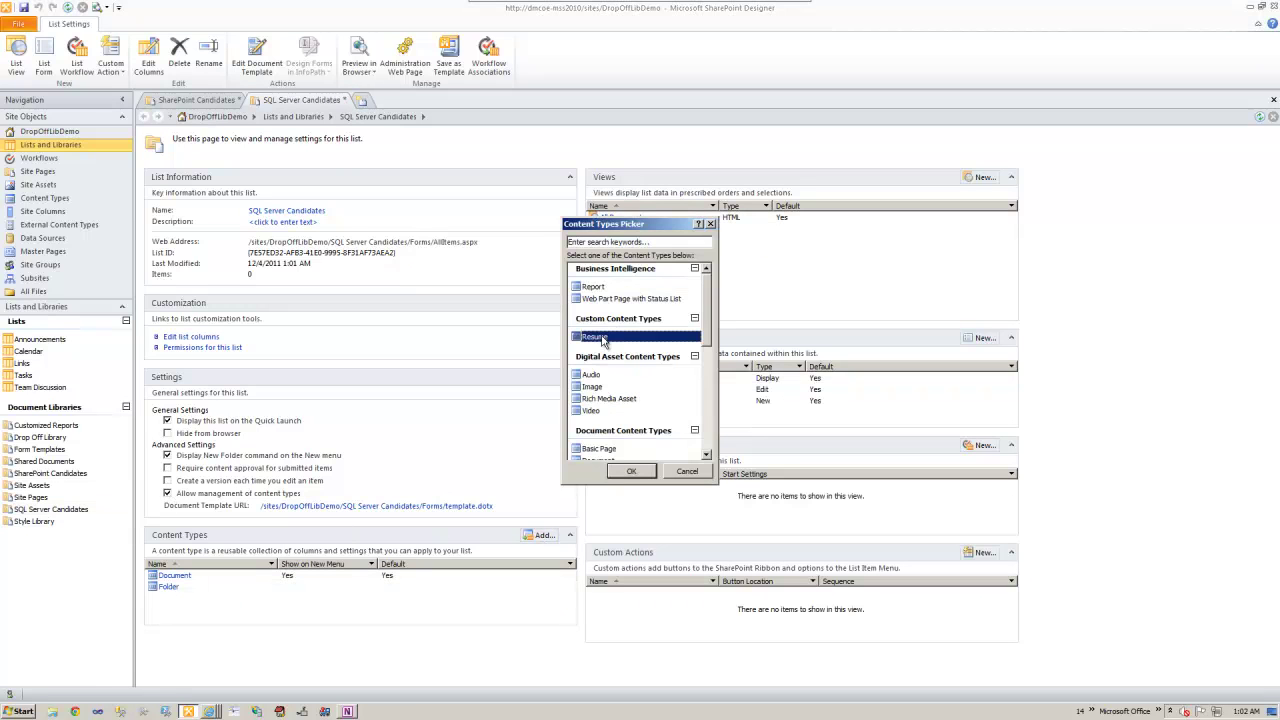
left_click(632, 472)
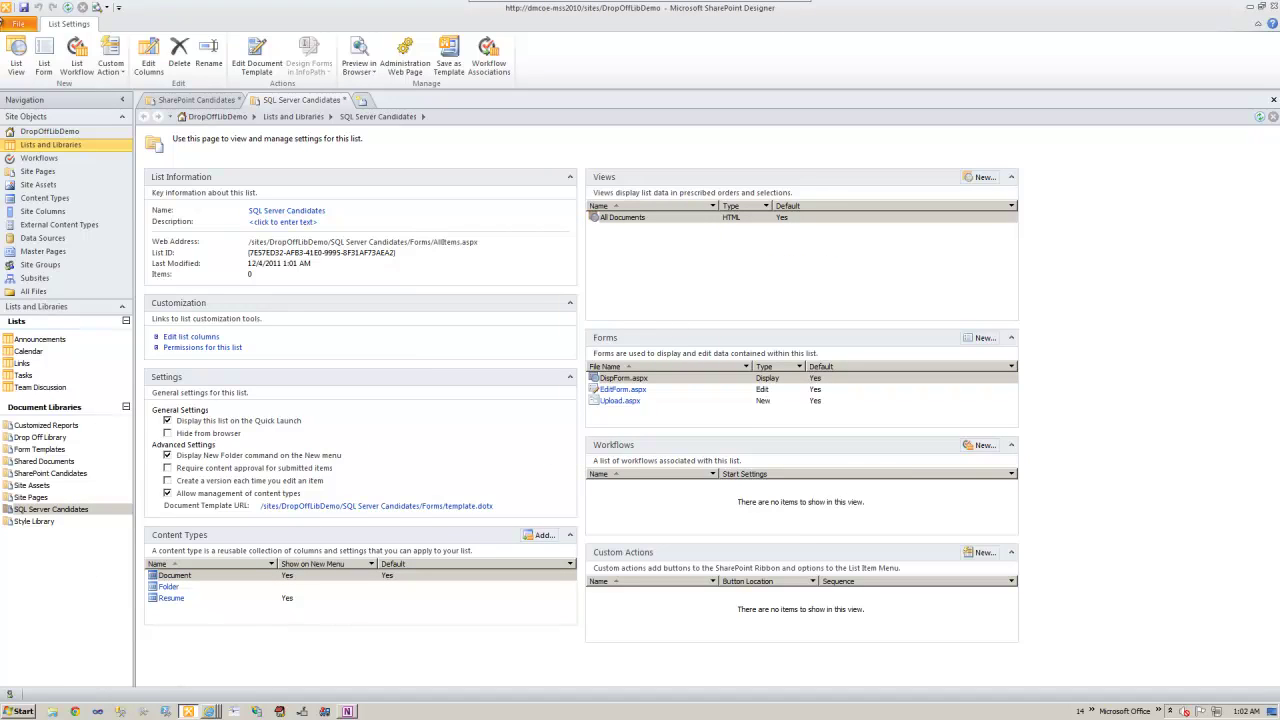
left_click(24, 7)
left_click(22, 24)
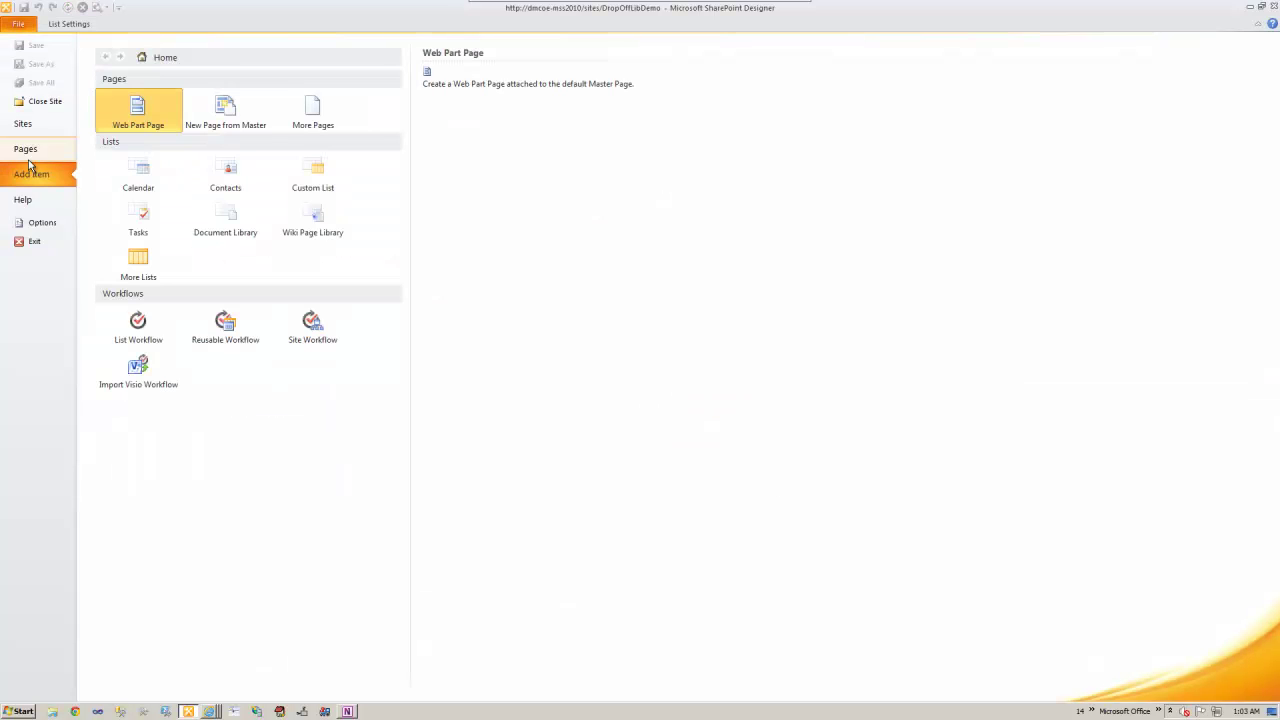
left_click(36, 243)
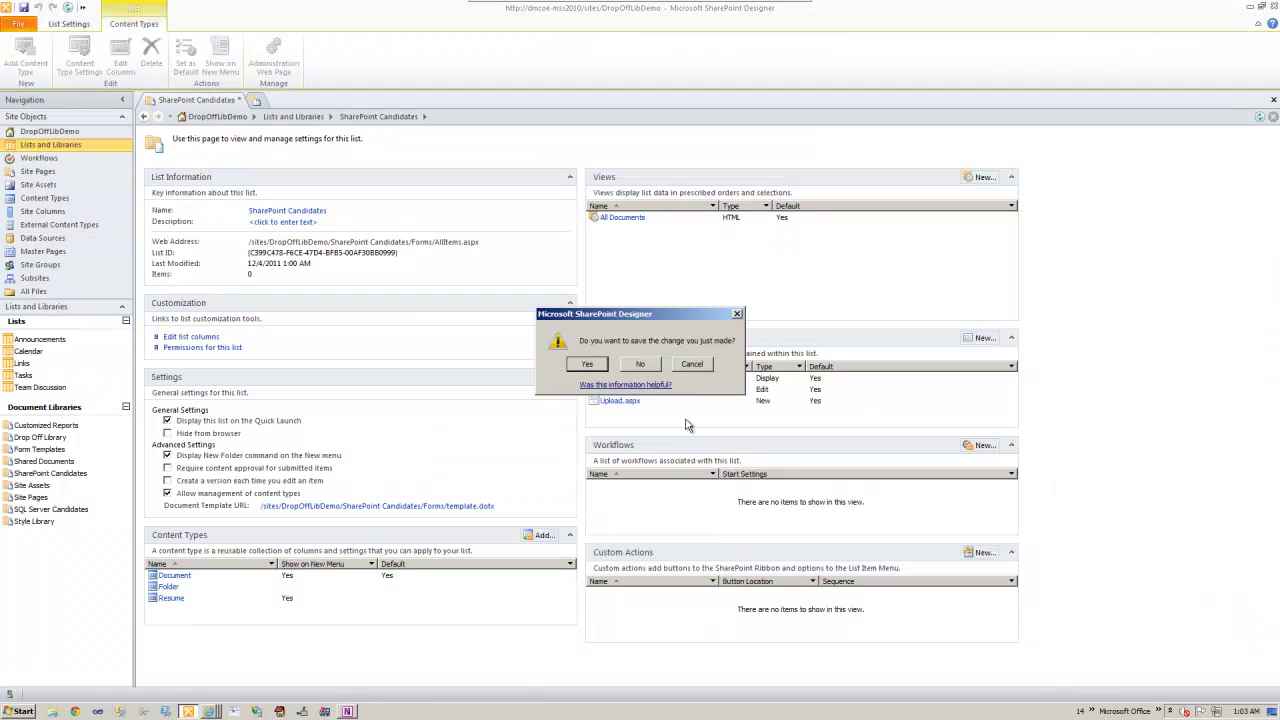
- Save the pending Designer changes and start a new Content Organizer rule, SharePointRule
left_click(589, 364)
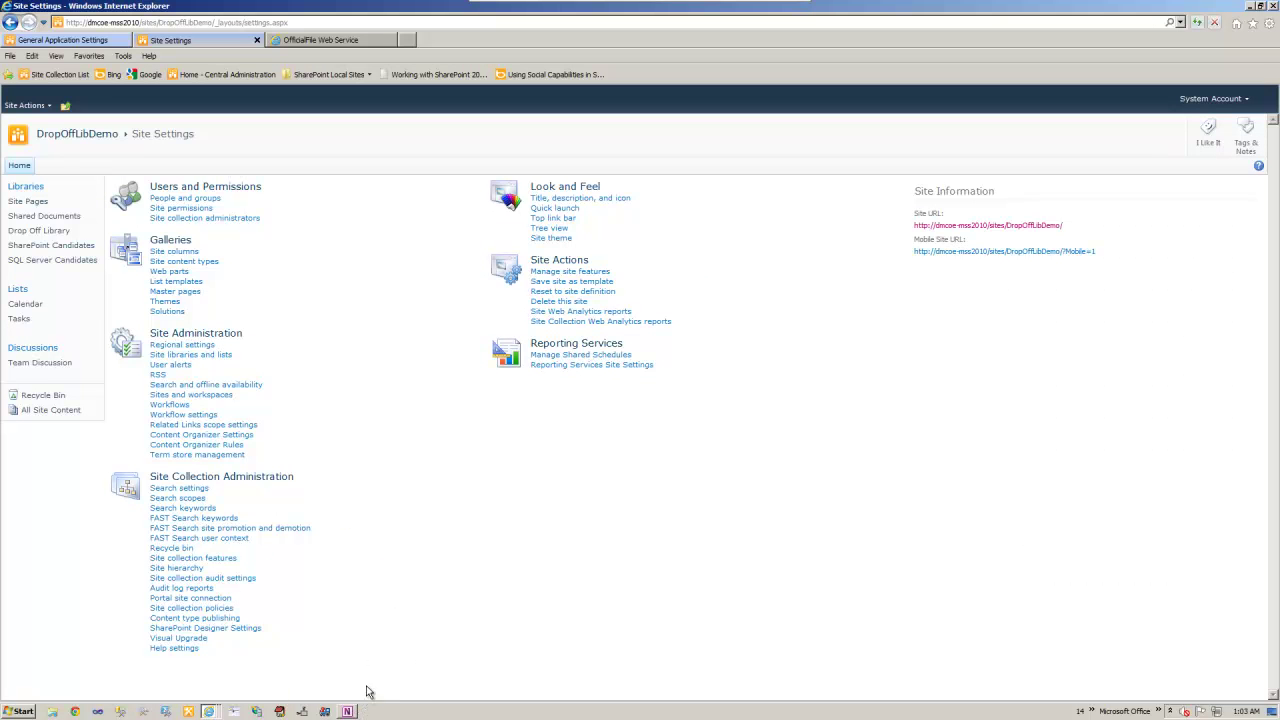
left_click(200, 445)
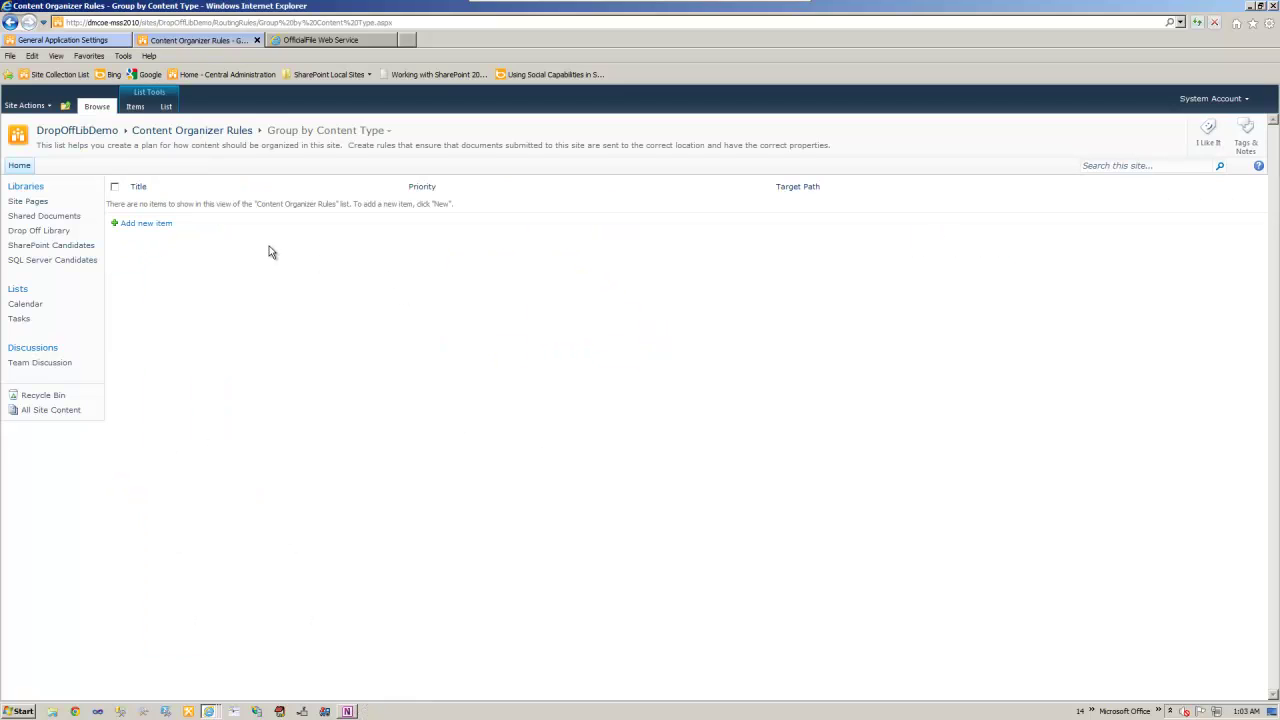
left_click(153, 225)
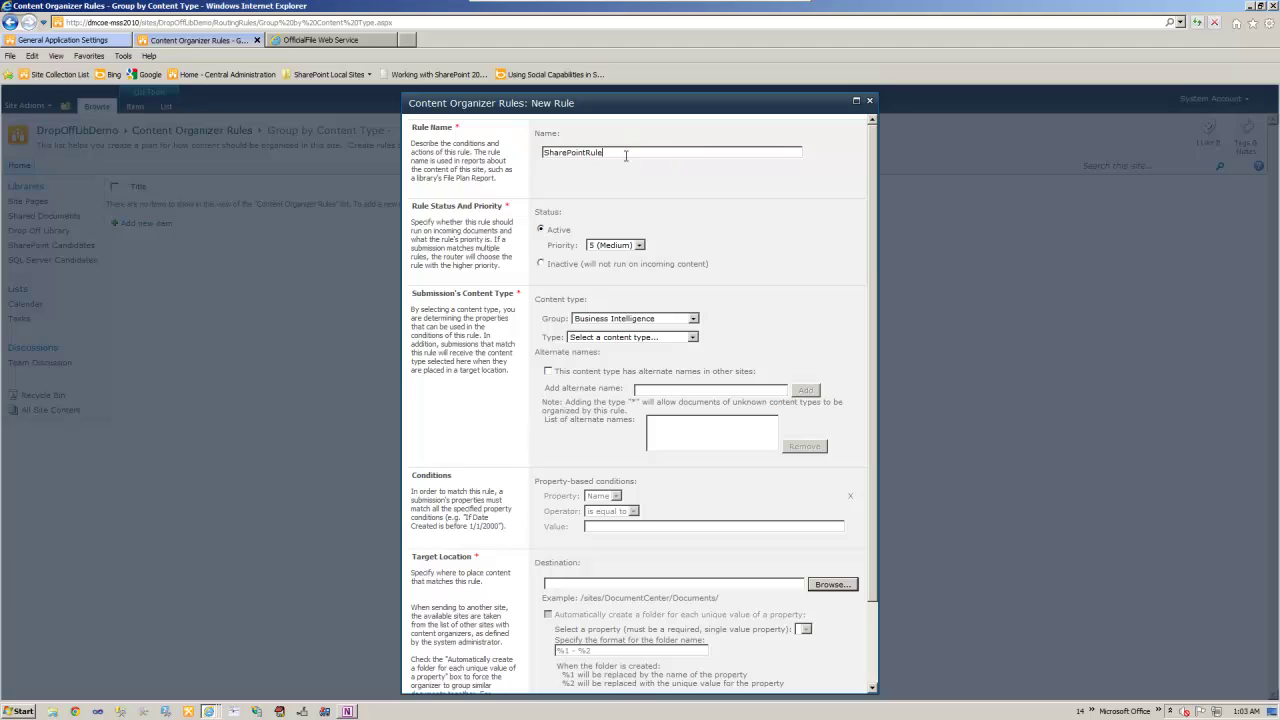
- Give the rule priority 1 (Highest) and apply it to Resume from Custom Content Types
left_click(640, 245)
left_click(630, 257)
left_click(692, 318)
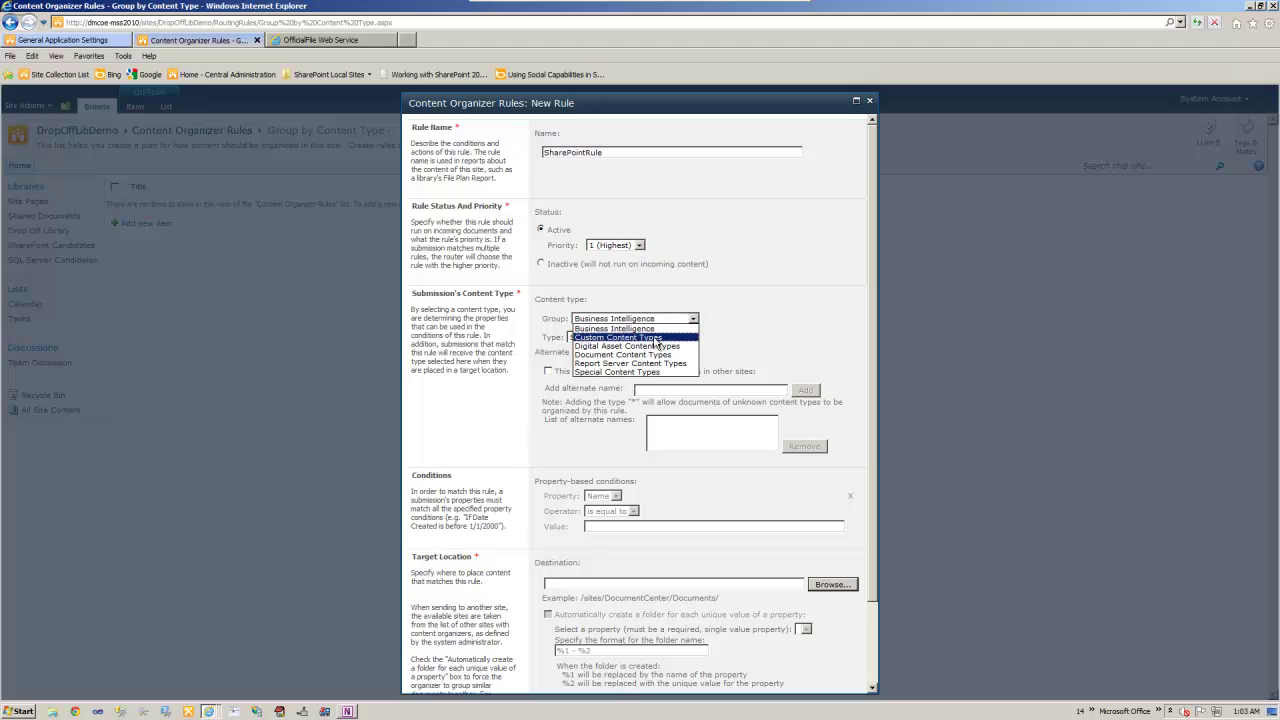
left_click(655, 338)
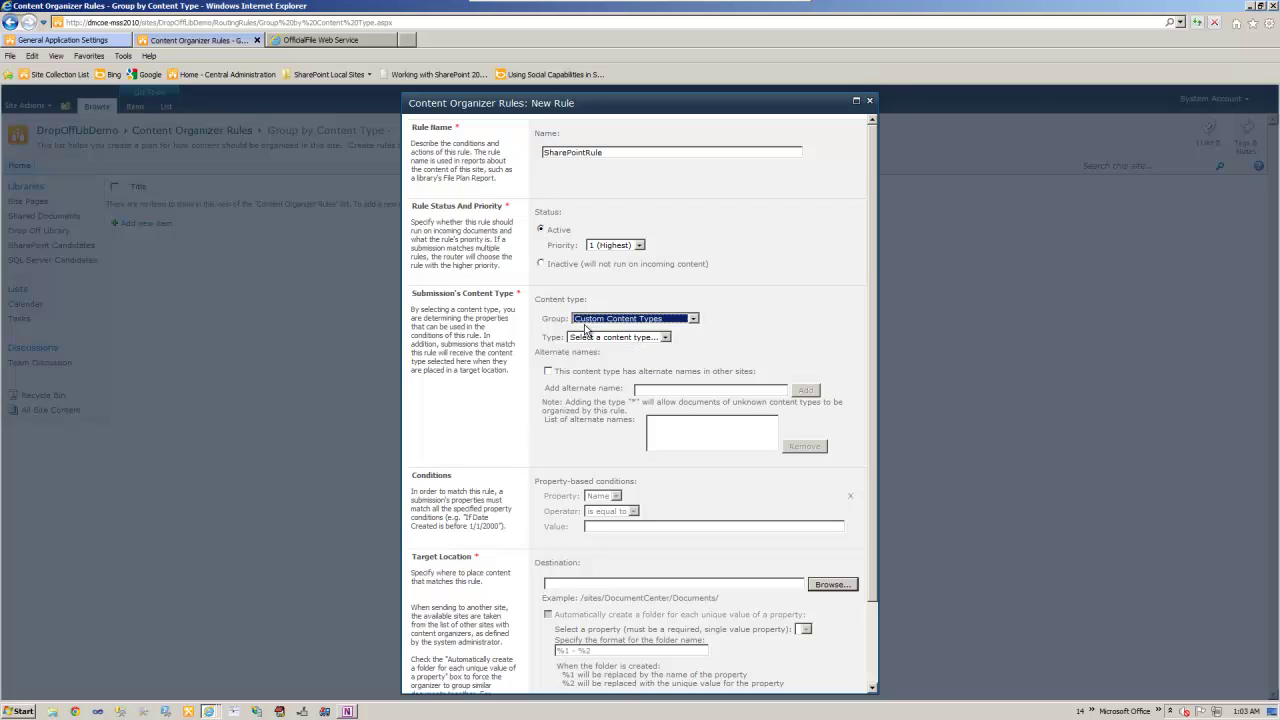
left_click(665, 337)
left_click(631, 356)
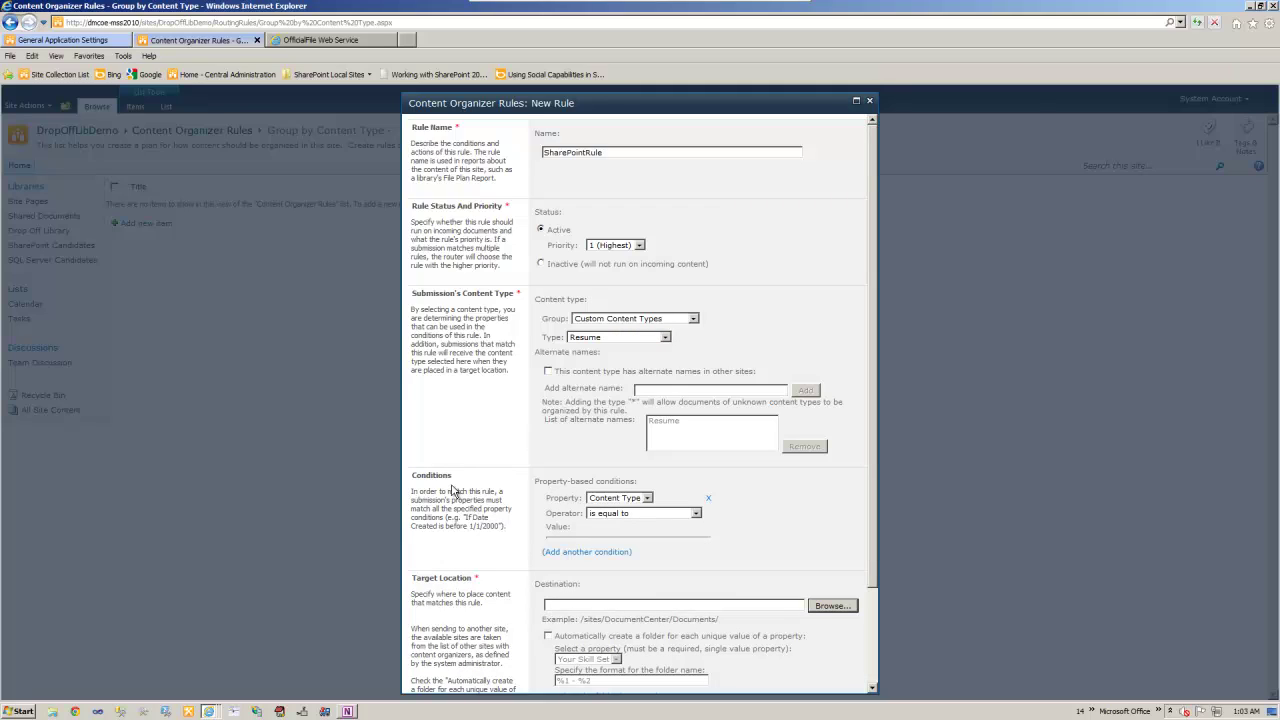
- Set the rule condition to Your Skill Set equal to SharePoint
left_click(648, 499)
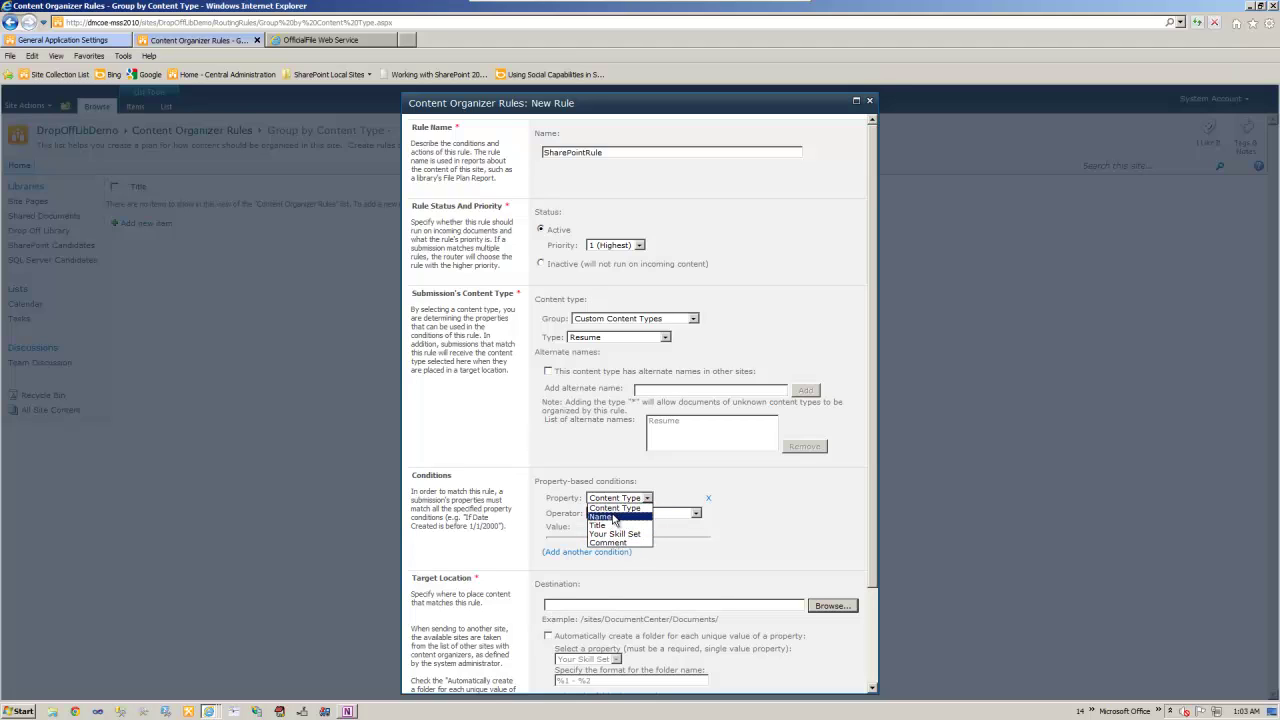
left_click(615, 535)
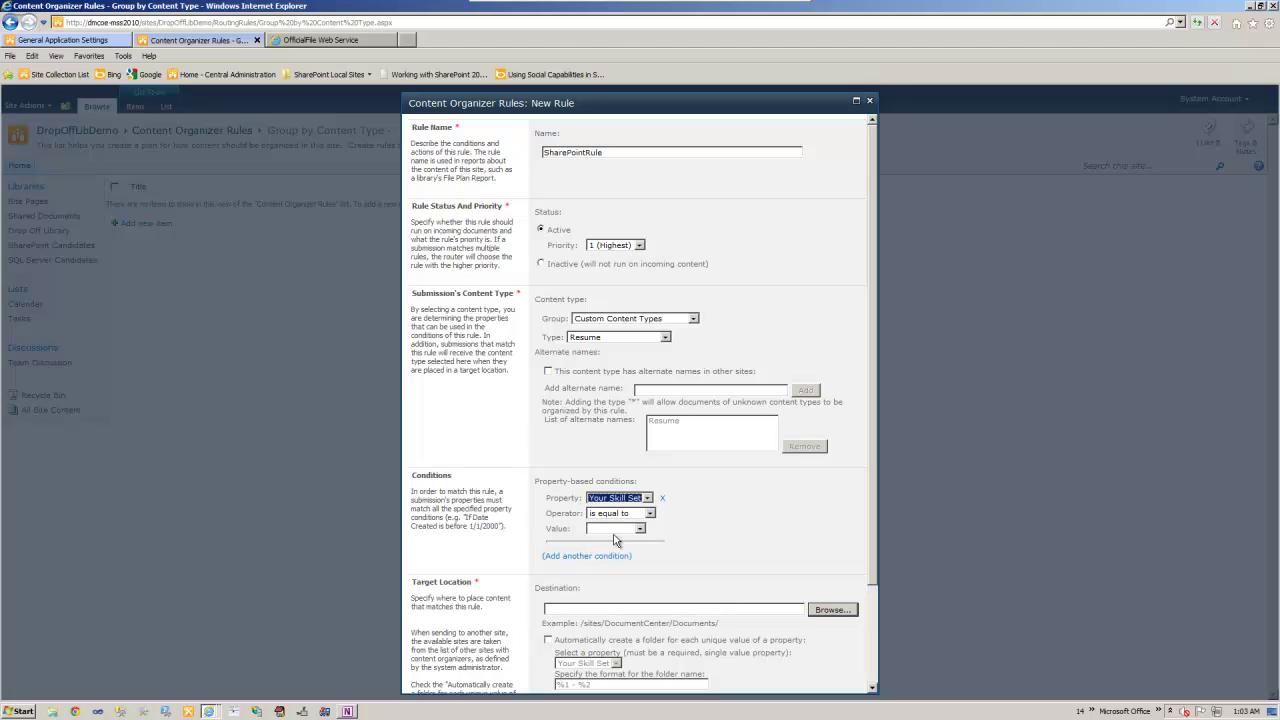
left_click(641, 529)
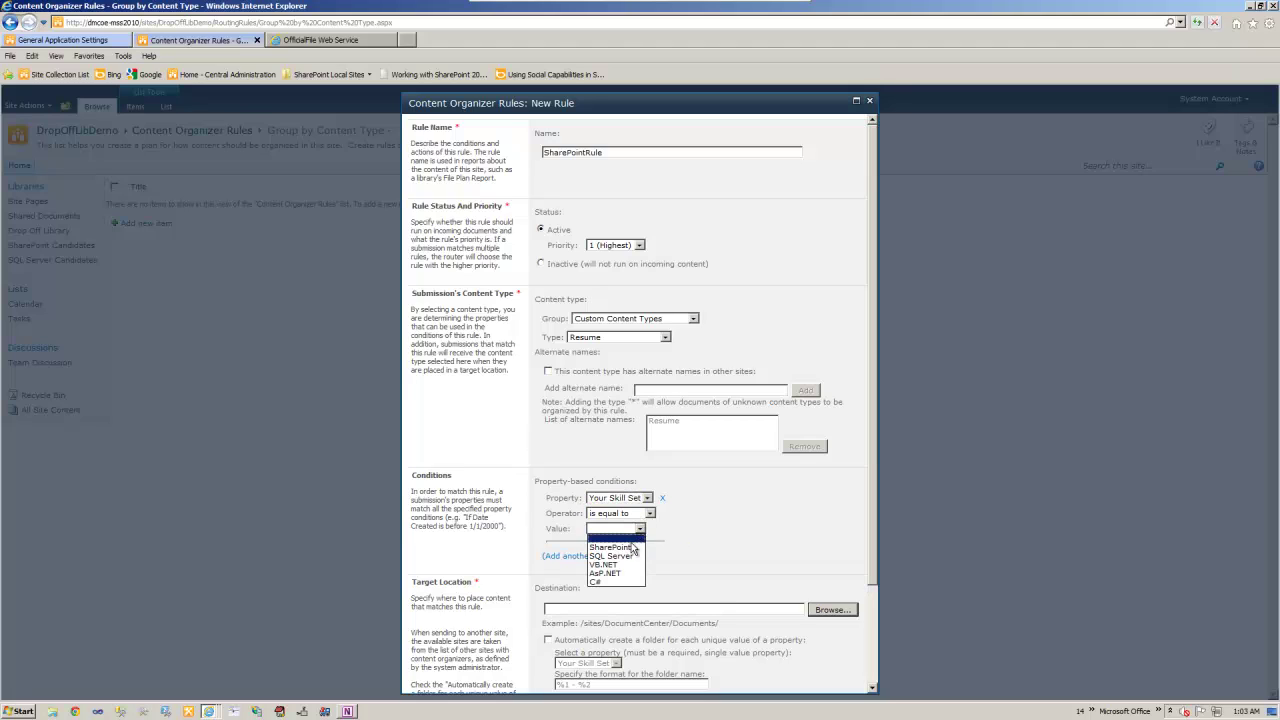
left_click(612, 547)
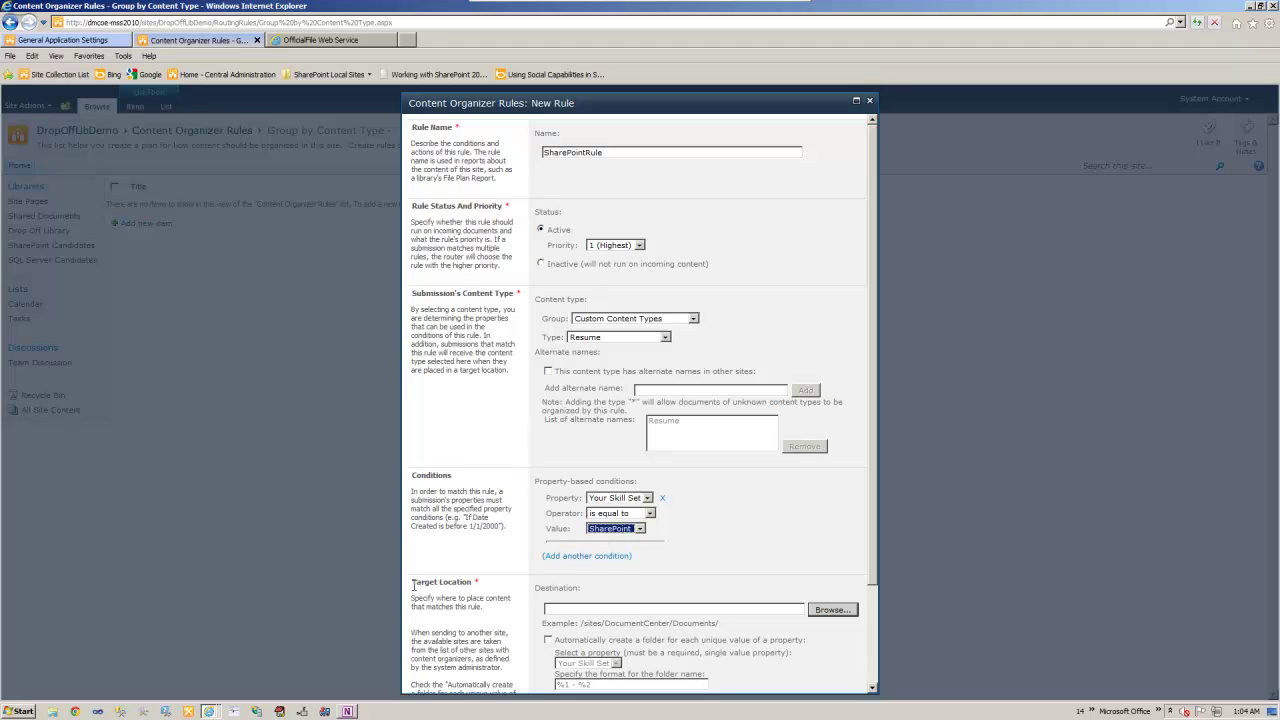
left_click_drag(413, 585, 482, 585)
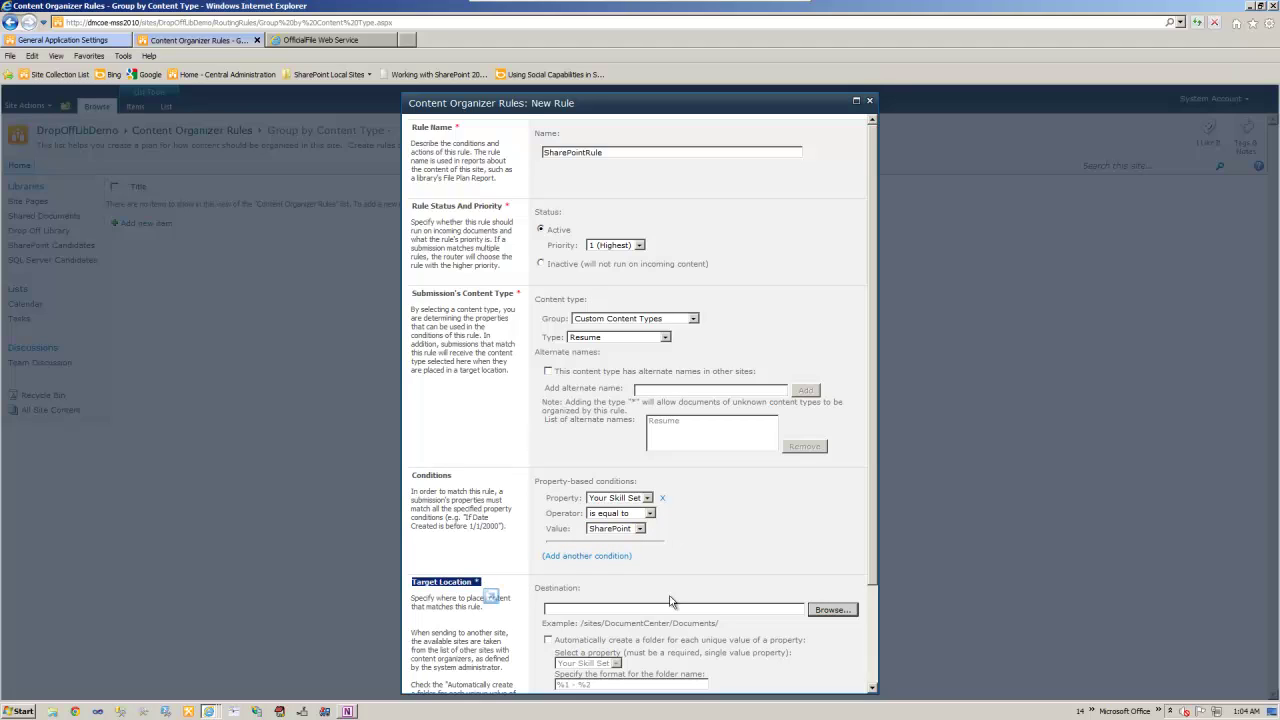
- Send matching resumes to the SharePoint Candidates library and save the rule
left_click(840, 612)
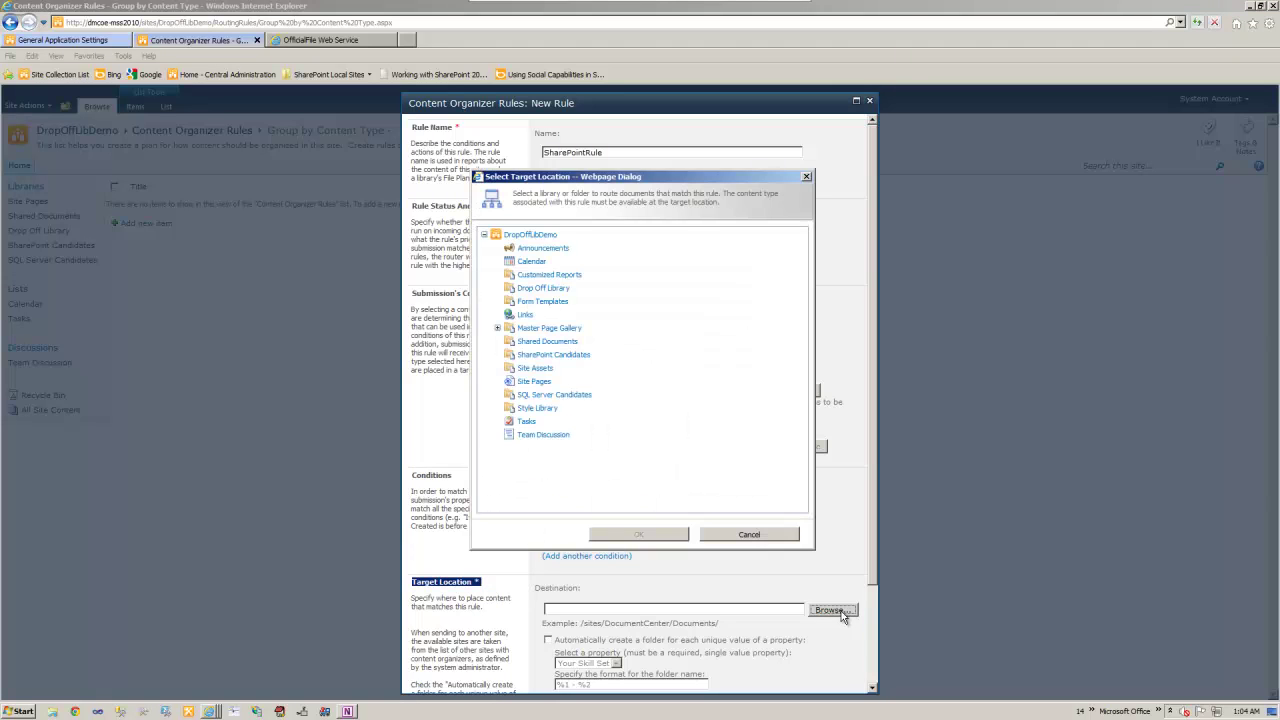
left_click(552, 358)
left_click(657, 533)
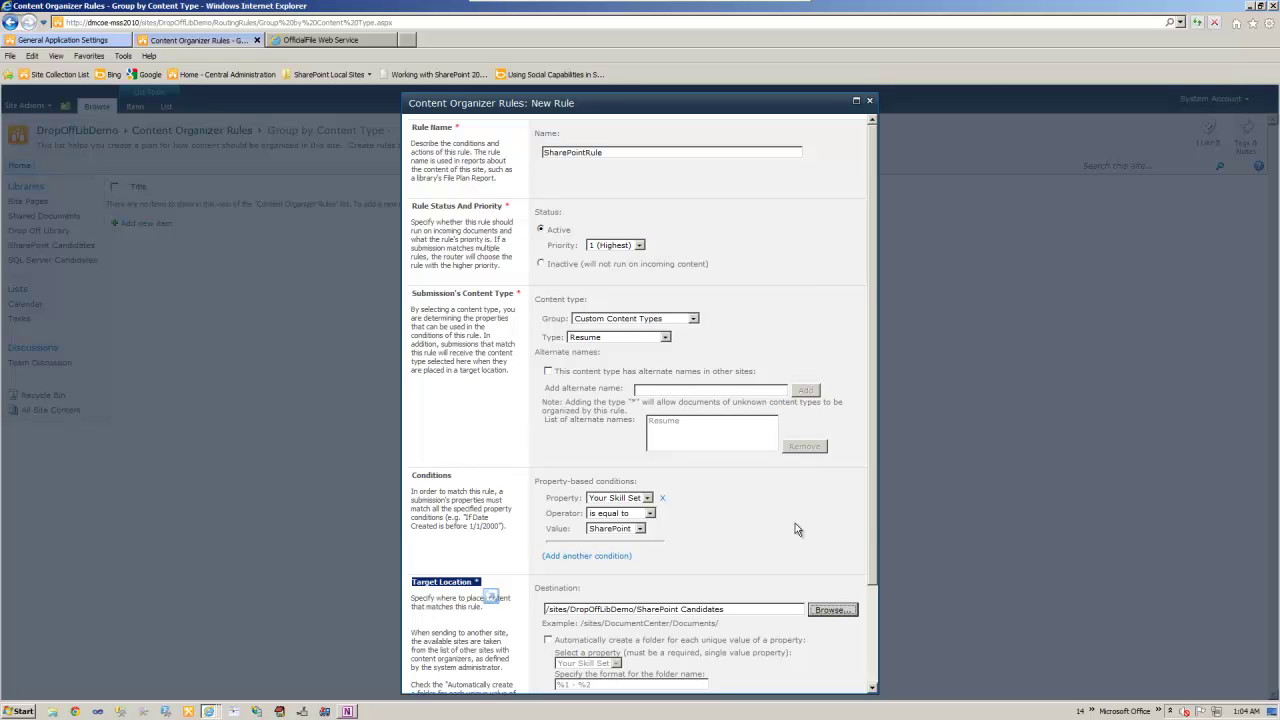
scroll(872, 512, "down", 2)
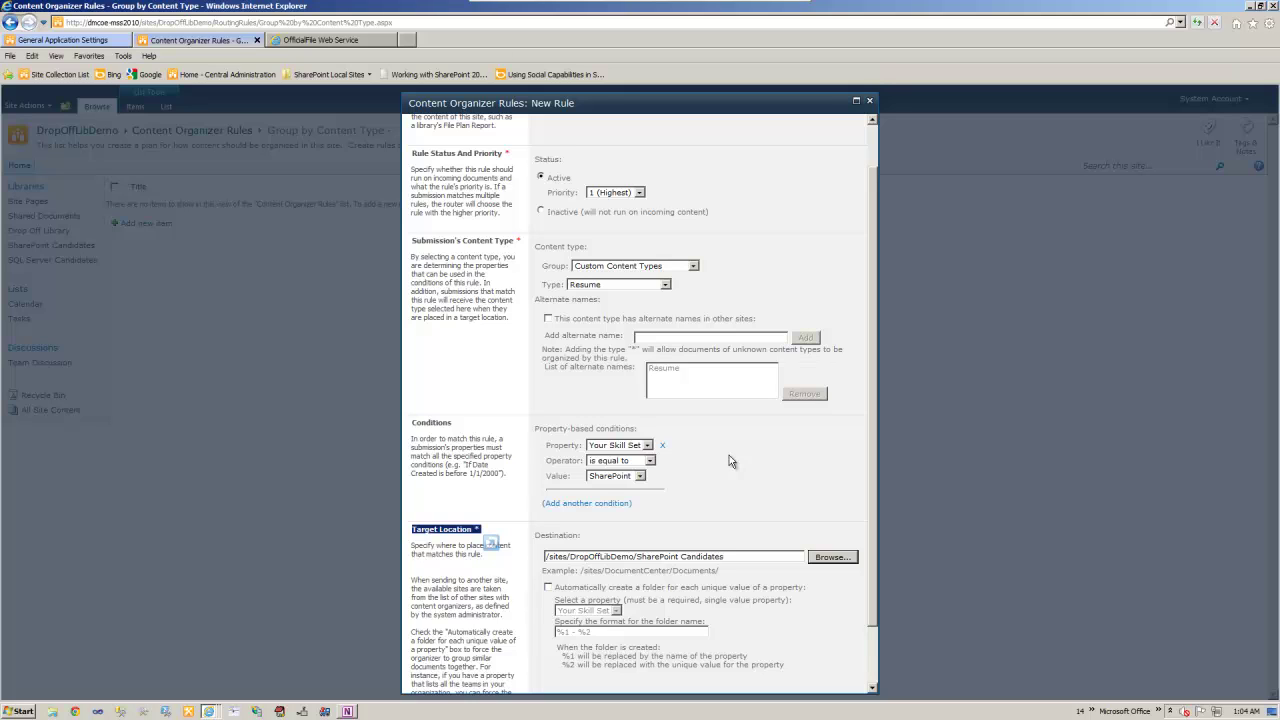
scroll(870, 541, "down", 2)
left_click(692, 678)
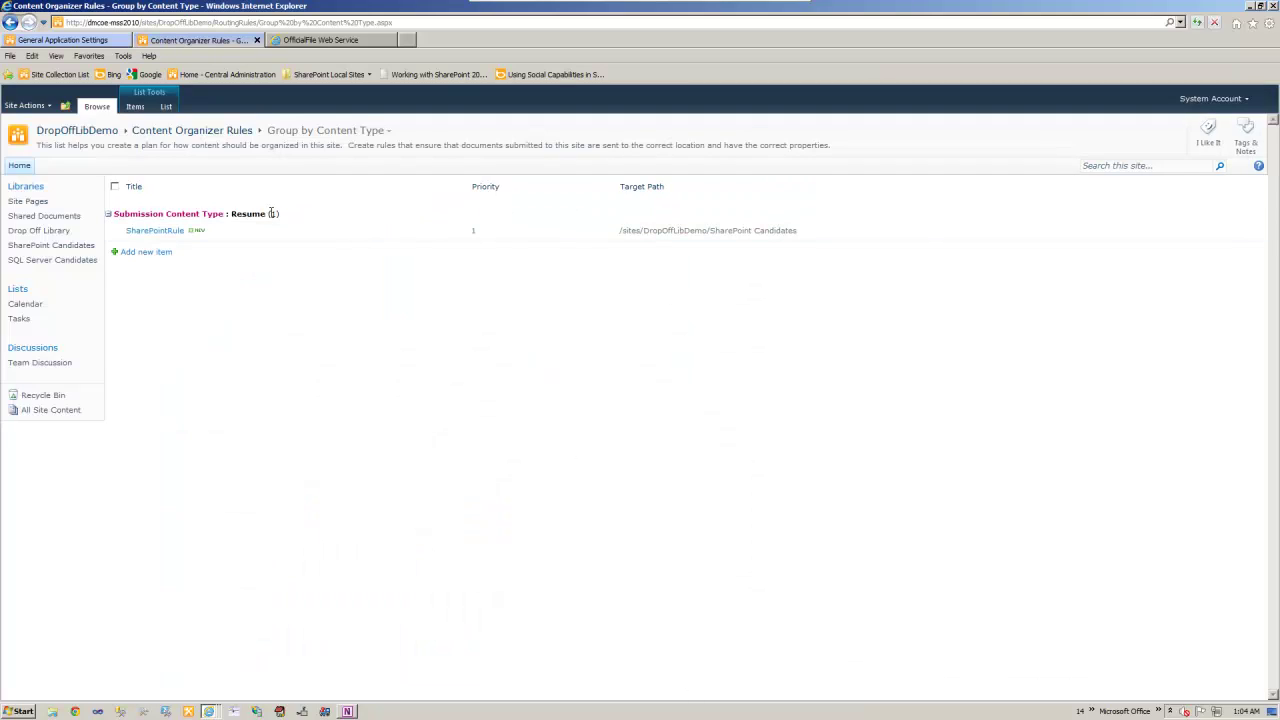
- Start SqlServerRule at priority 1 for the Resume content type in Custom Content Types
left_click(142, 252)
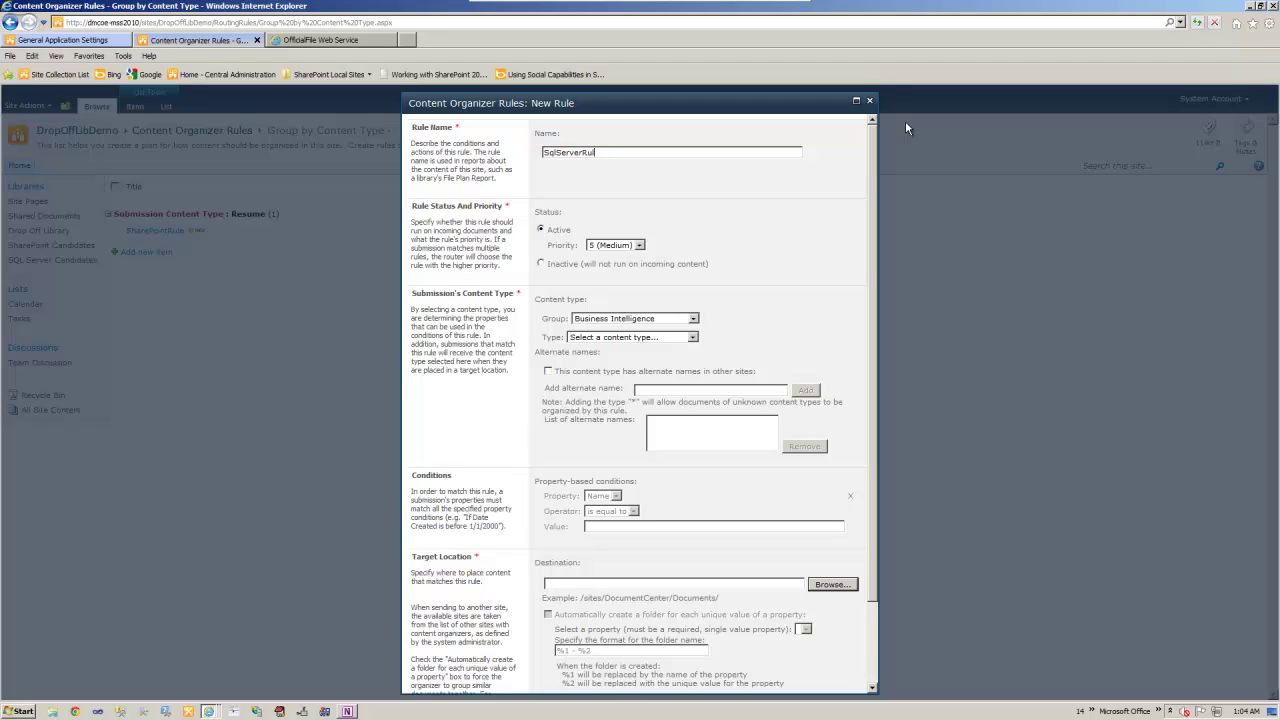
left_click(640, 246)
left_click(636, 259)
left_click(680, 319)
left_click(662, 339)
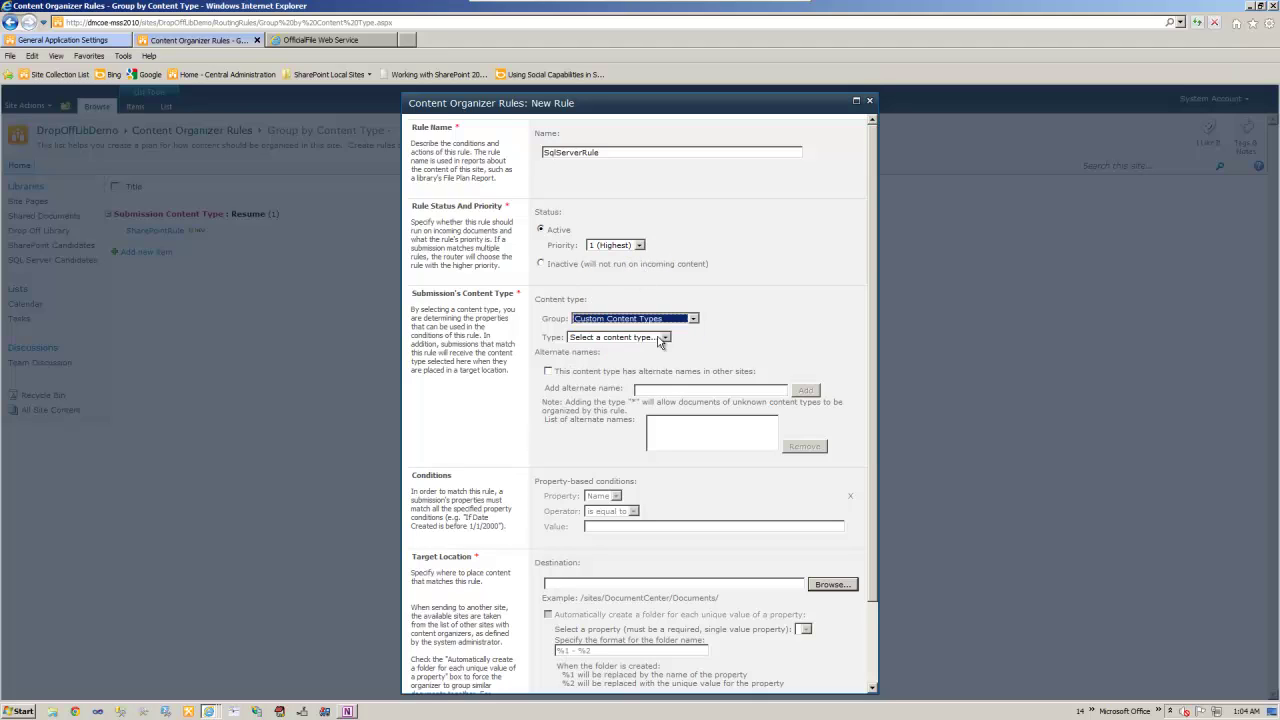
left_click(663, 337)
left_click(645, 356)
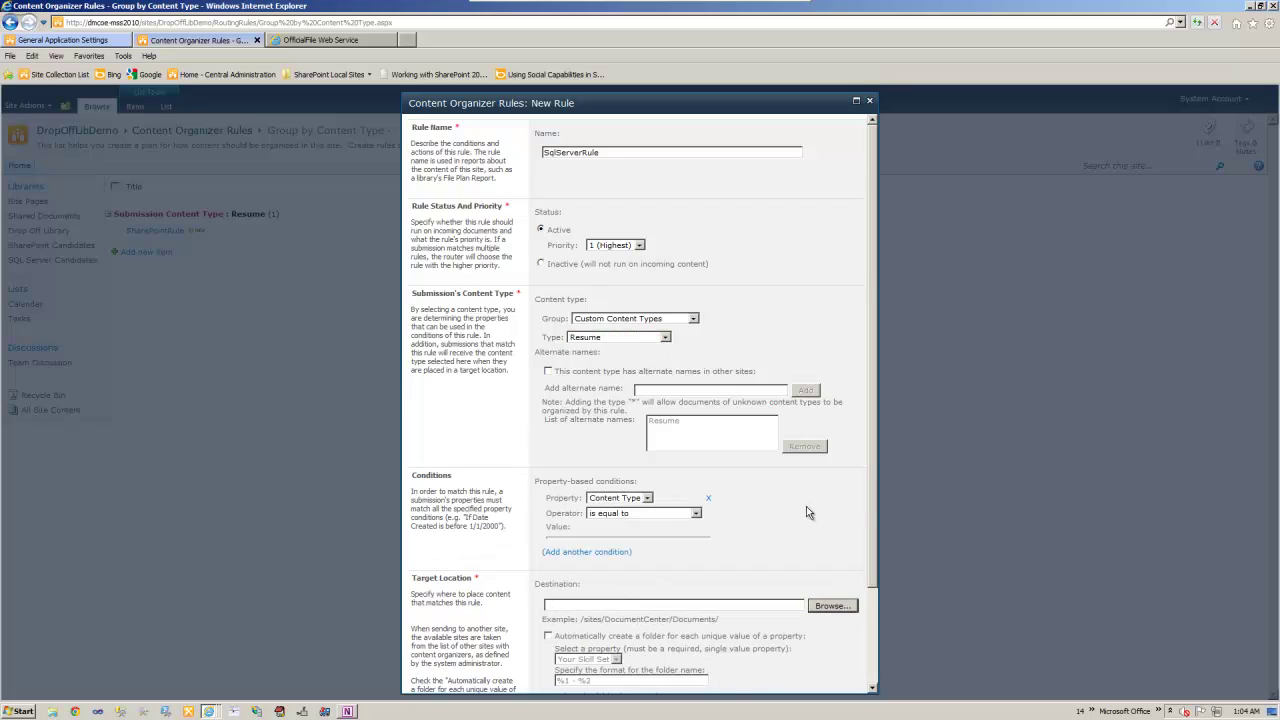
- Match Your Skill Set equal to SQL Server and route to SQL Server Candidates
left_click(646, 498)
left_click(636, 535)
left_click(637, 528)
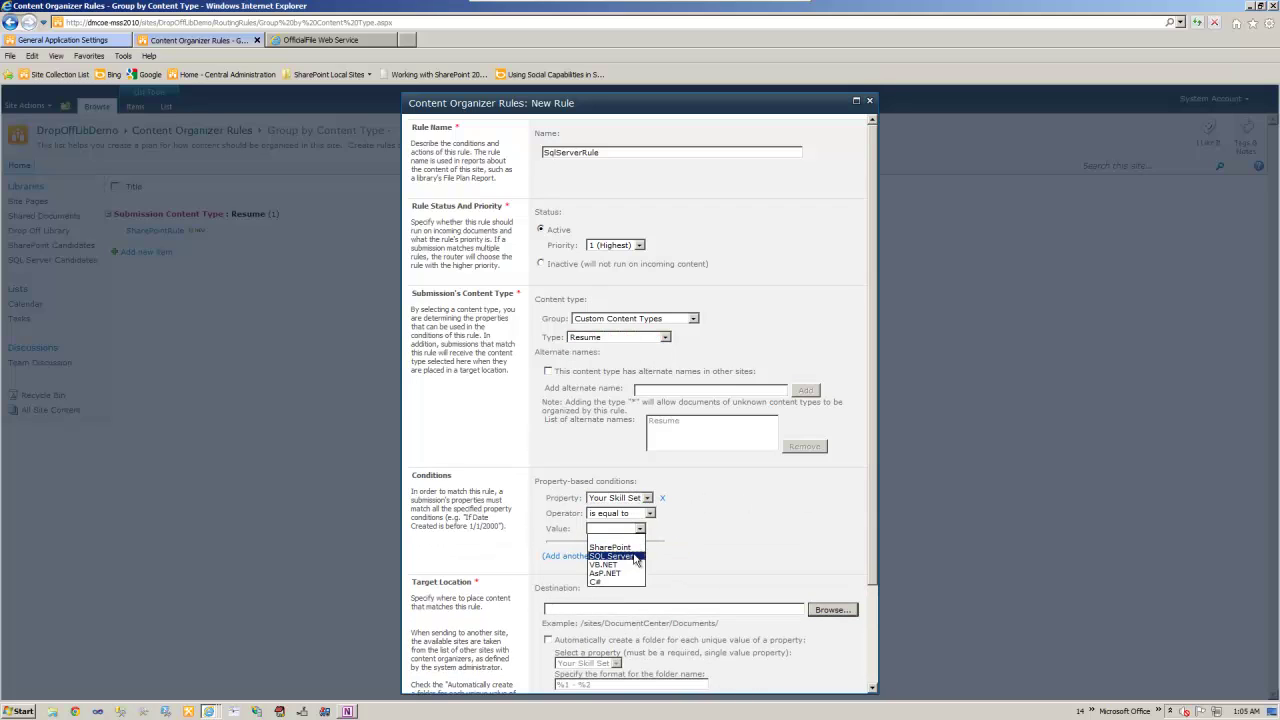
left_click(635, 557)
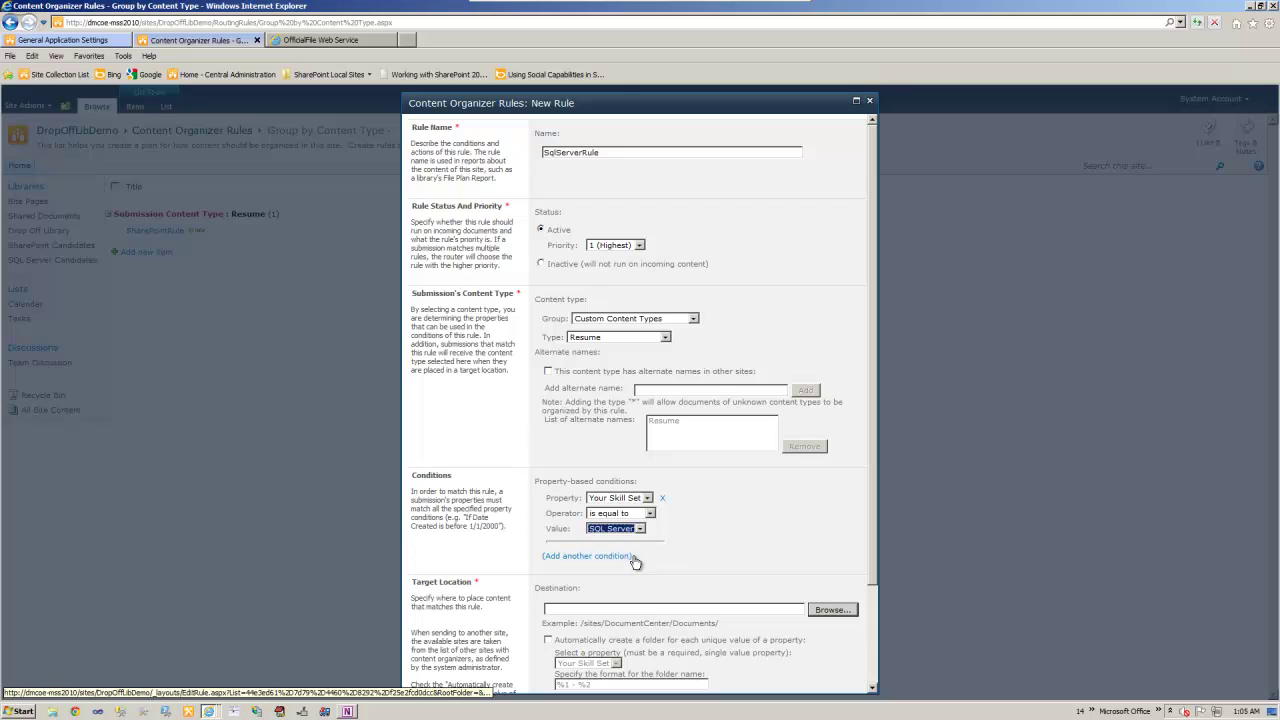
left_click(829, 614)
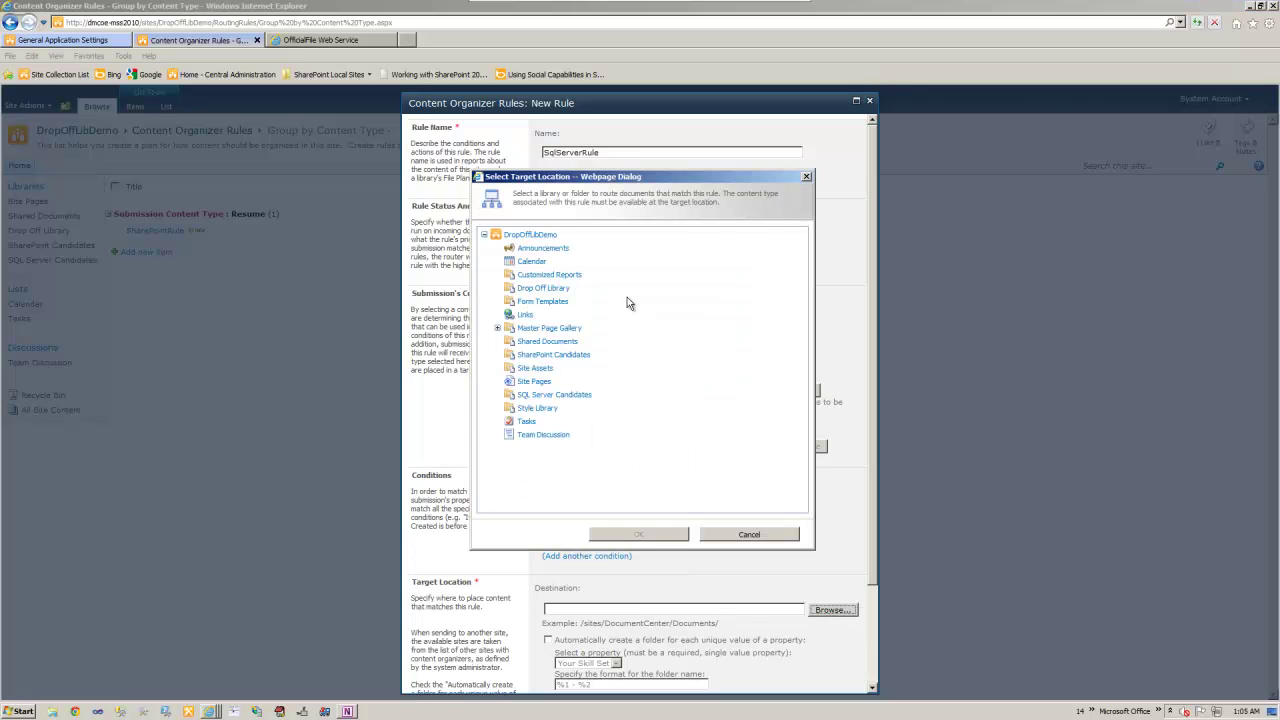
left_click(569, 400)
left_click(660, 535)
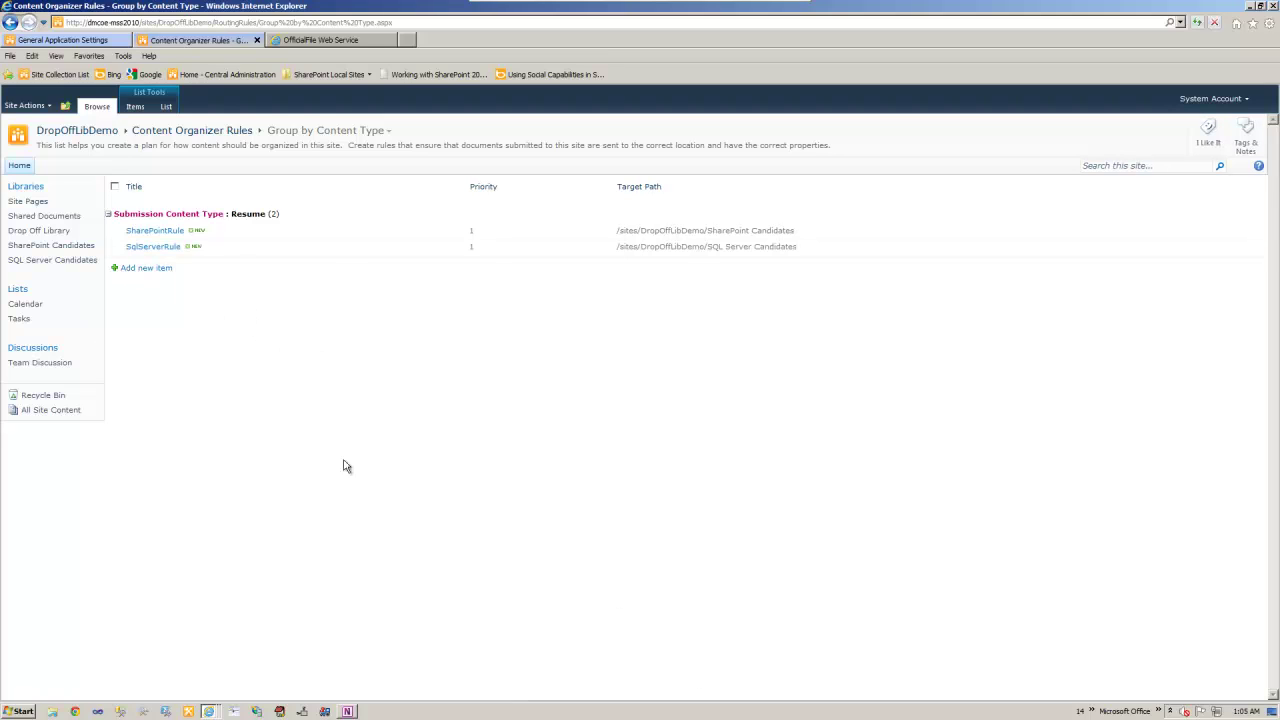
- Tick the rules to-do in OneNote, then open the SharePoint Candidates library with its Library commands
left_click(348, 711)
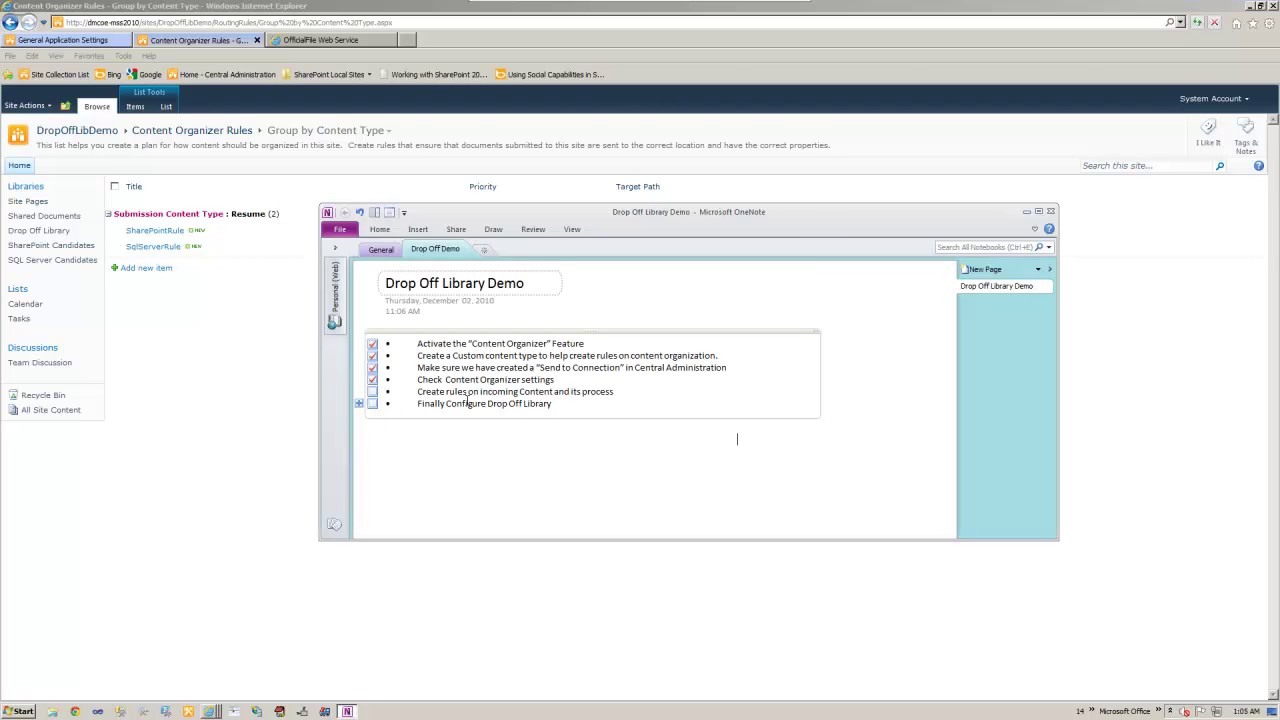
left_click(373, 393)
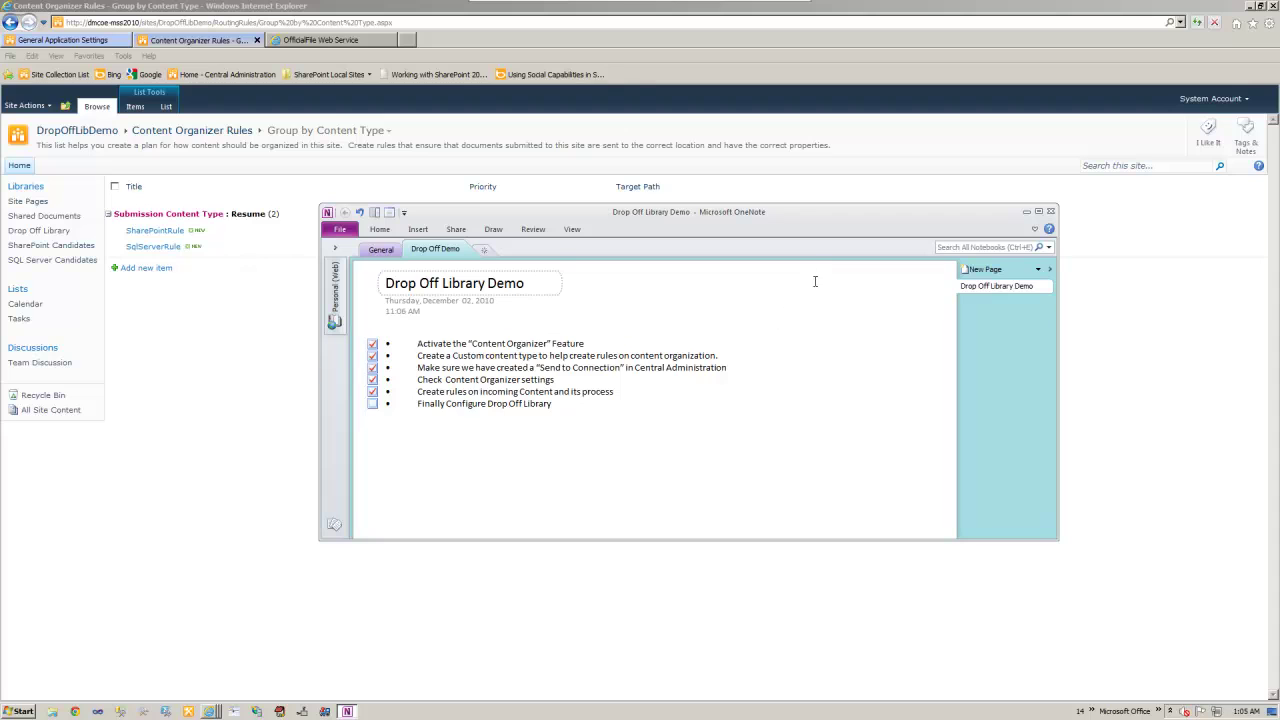
left_click(871, 146)
left_click(19, 165)
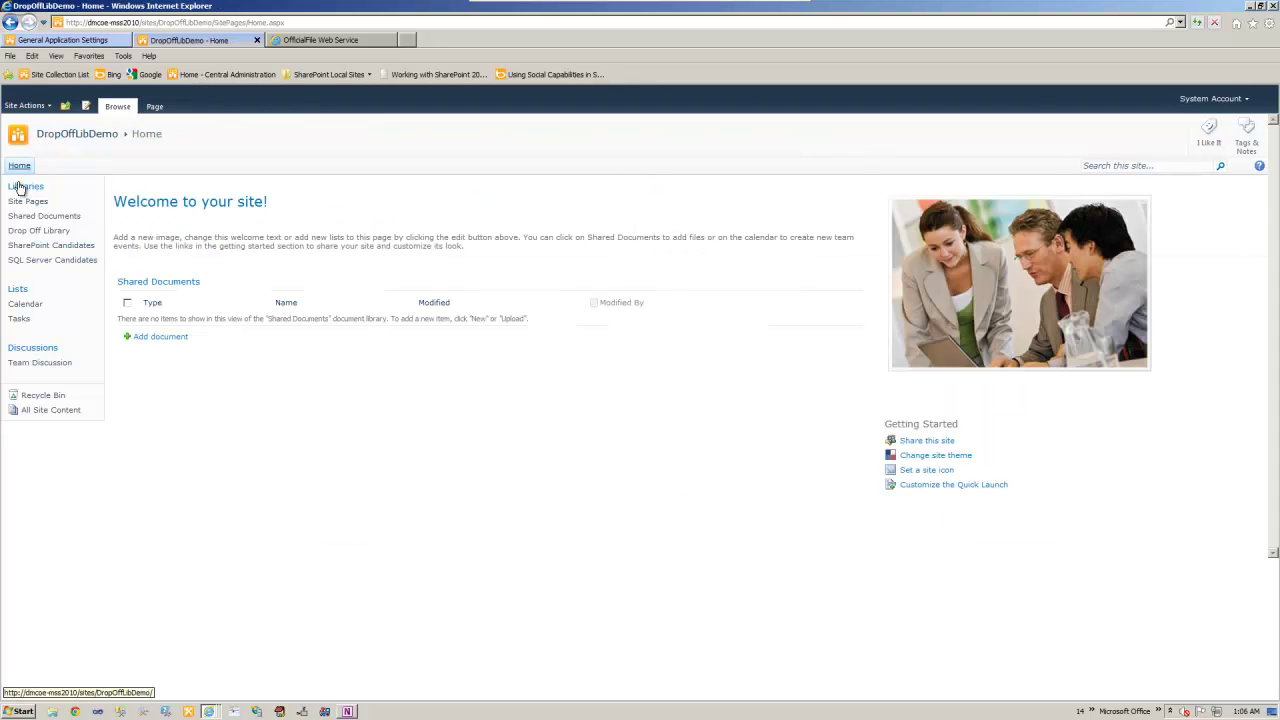
left_click(36, 247)
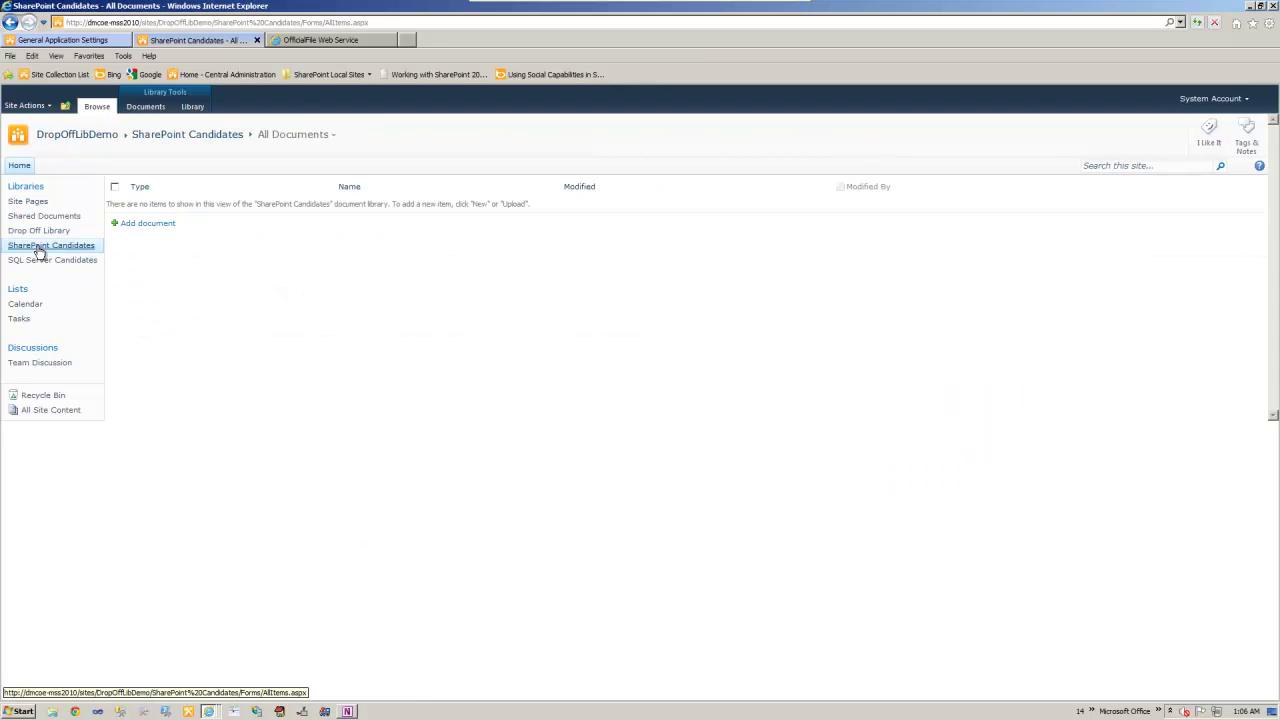
left_click(193, 107)
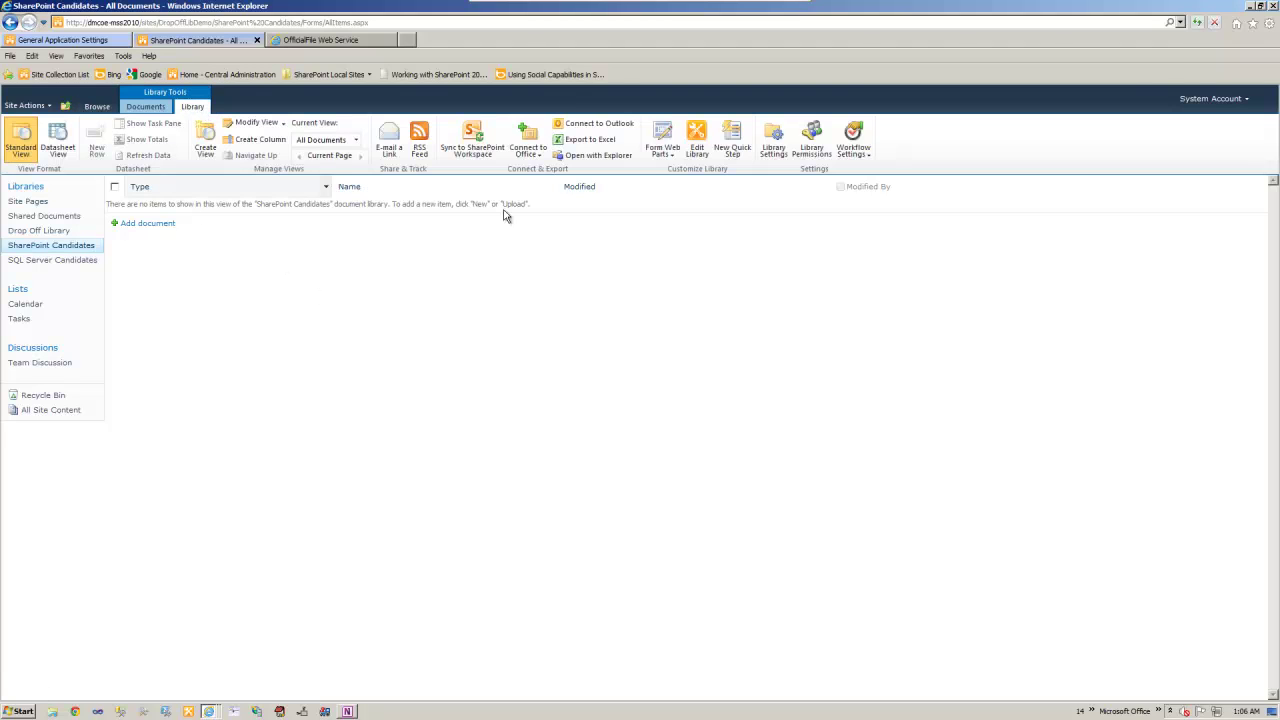
- Open the information management policy for Resume in SharePoint Candidates' library settings
left_click(775, 152)
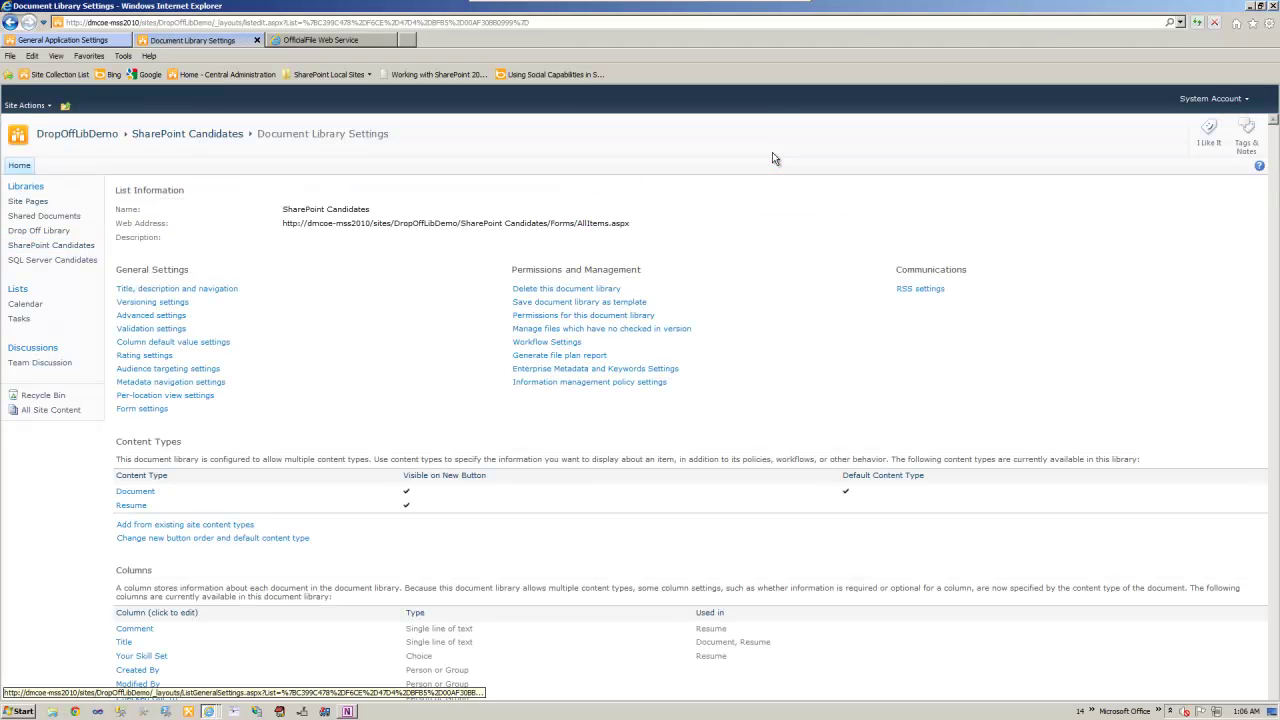
left_click(572, 385)
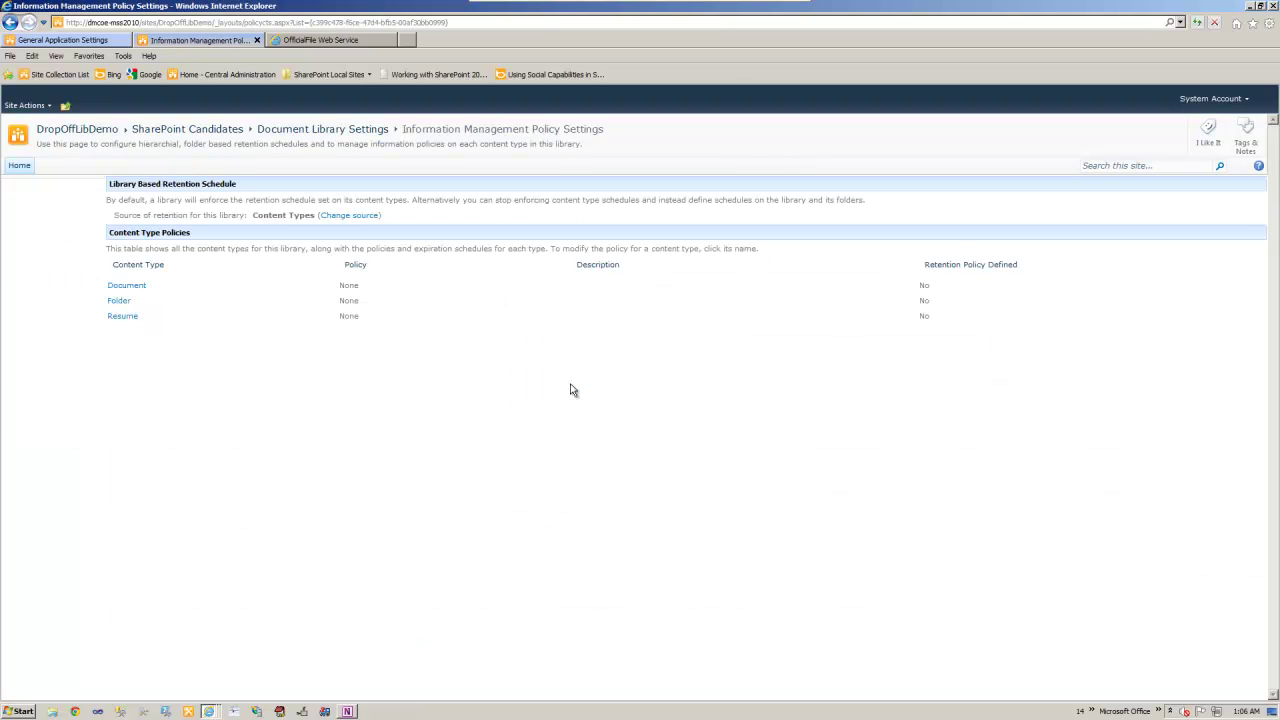
left_click(123, 316)
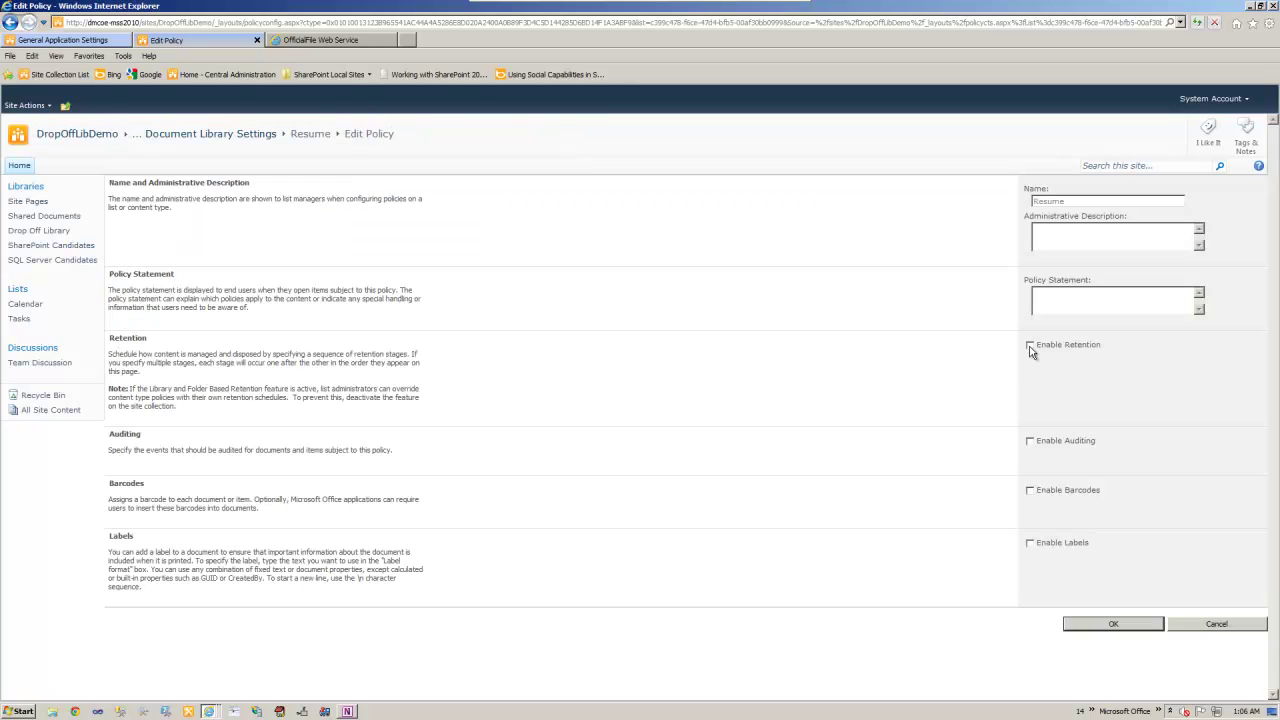
- Enable retention with a Created + 3 months stage that moves items to the Recycle Bin, and save
left_click(1031, 347)
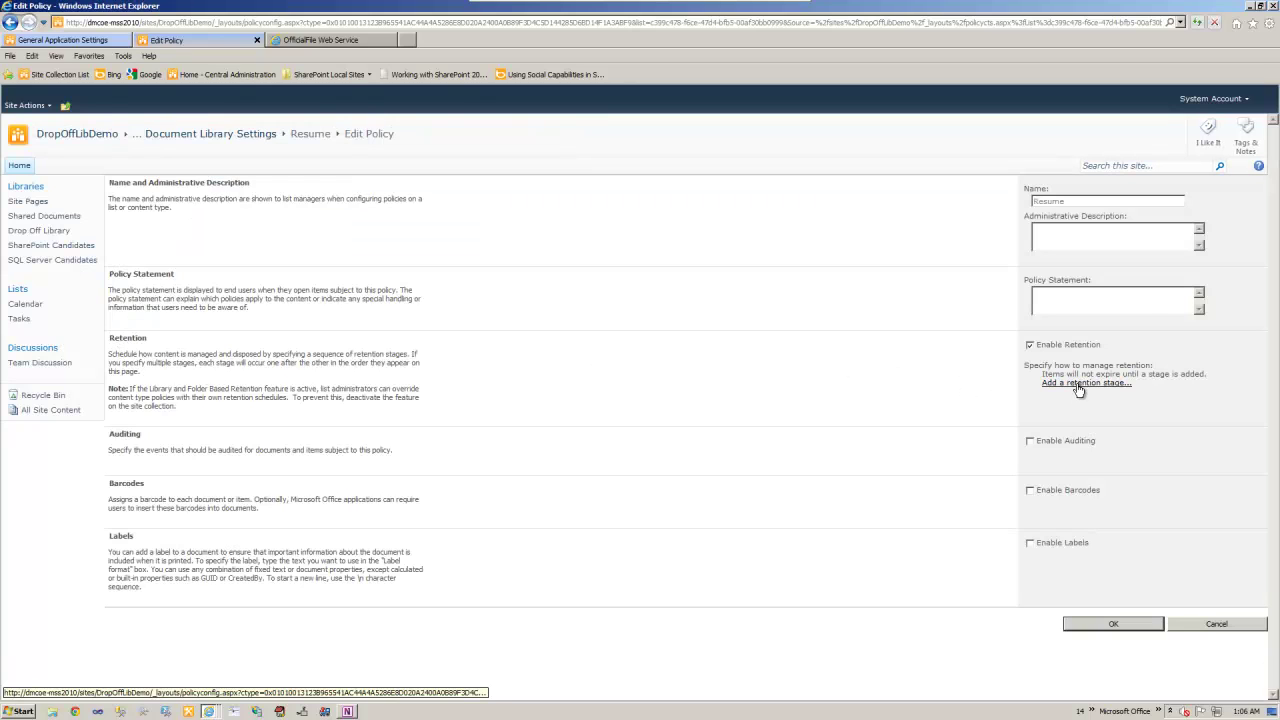
left_click(1079, 388)
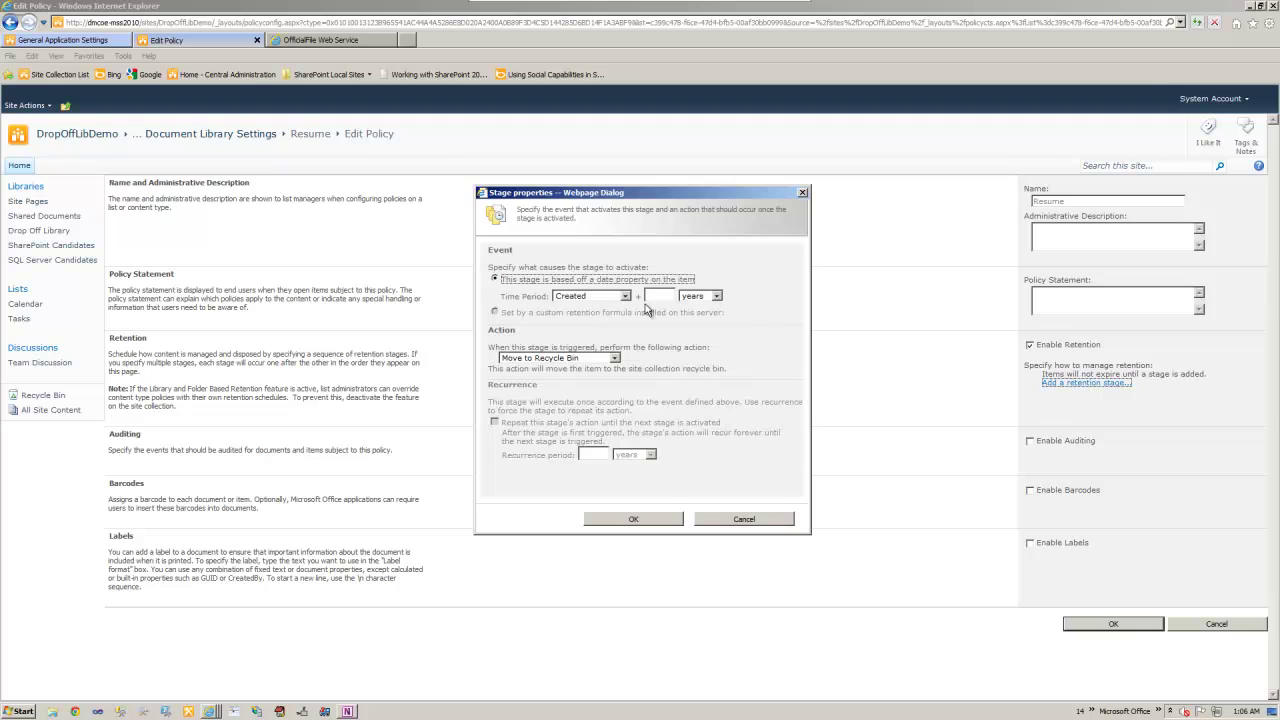
left_click(655, 297)
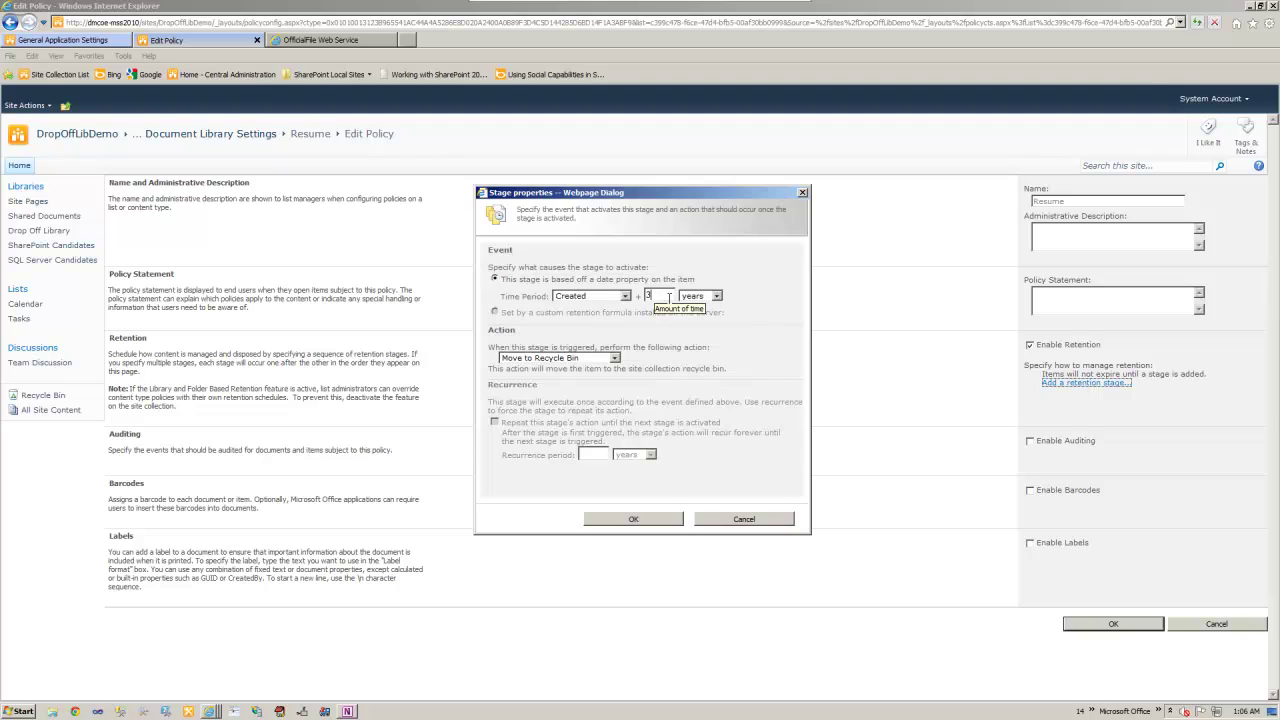
left_click(700, 296)
left_click(705, 320)
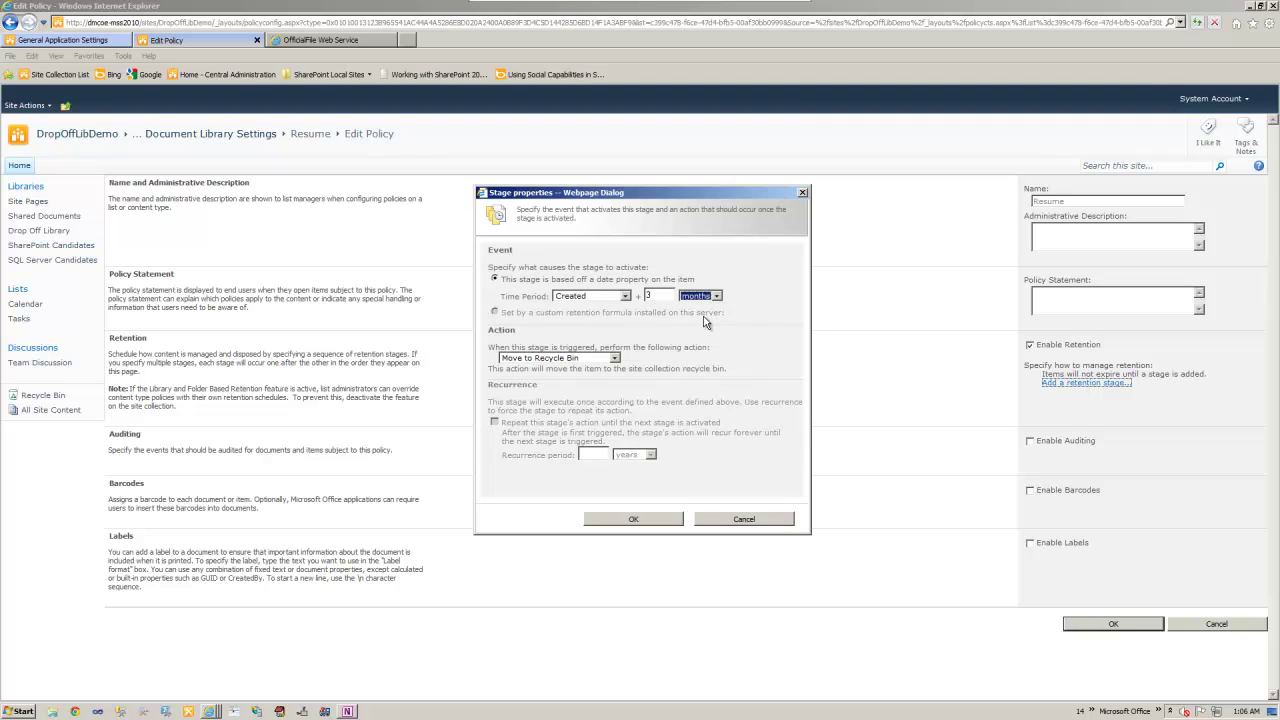
left_click(615, 359)
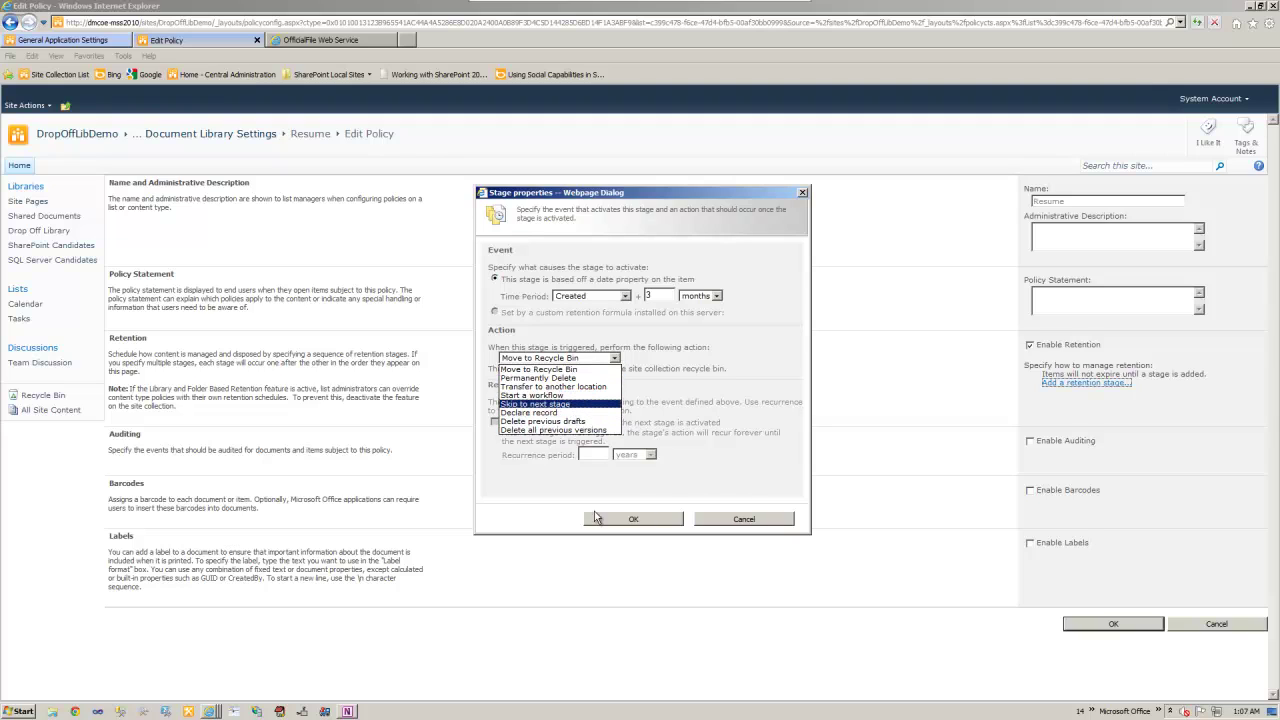
left_click(519, 497)
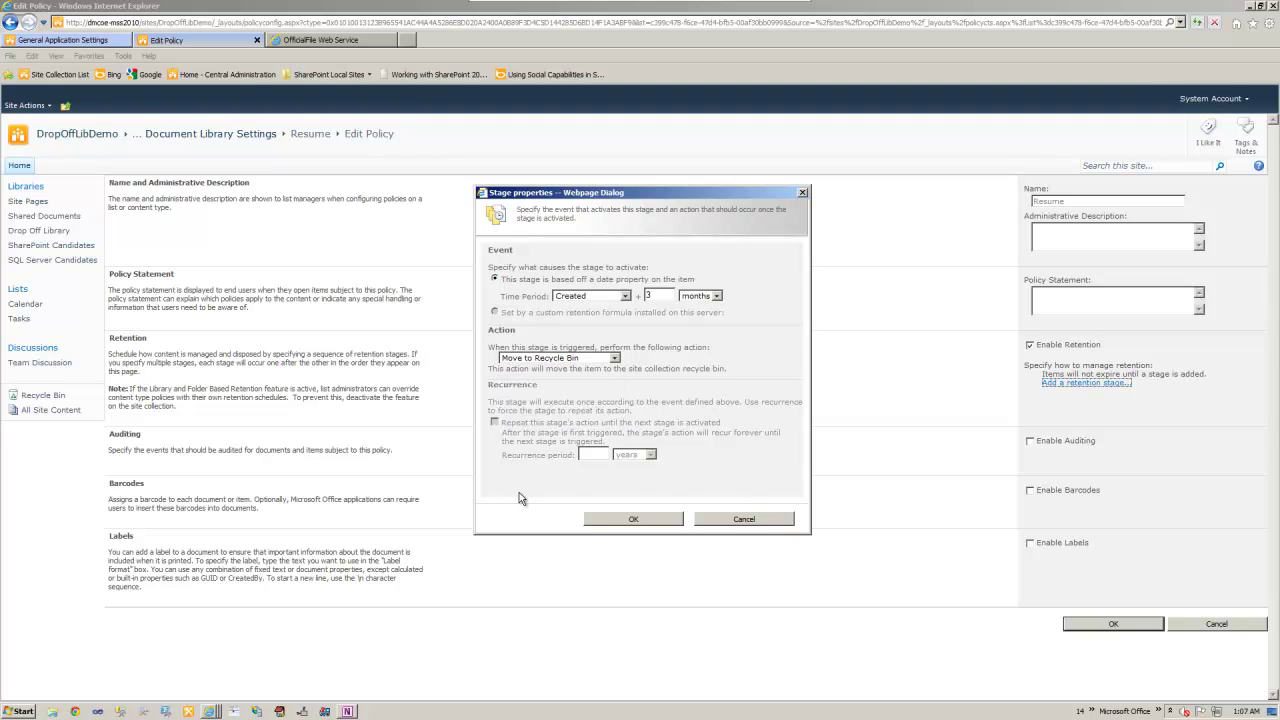
left_click(641, 521)
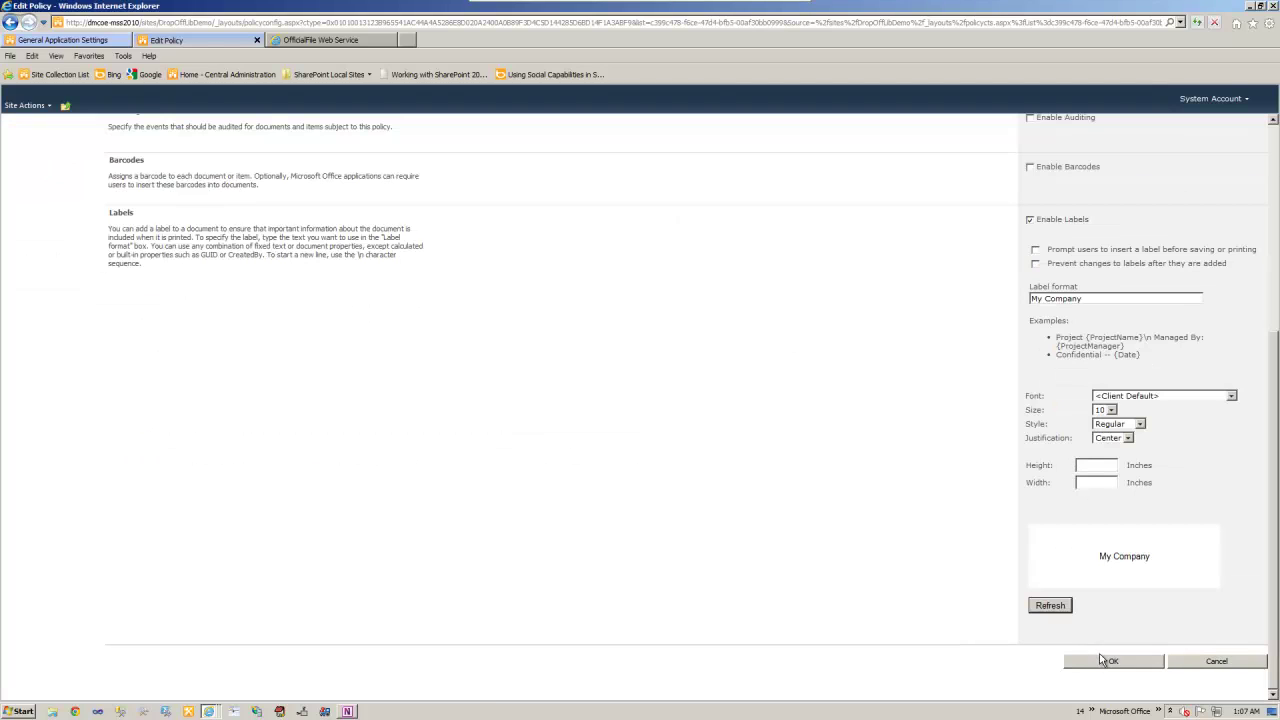
left_click(1107, 663)
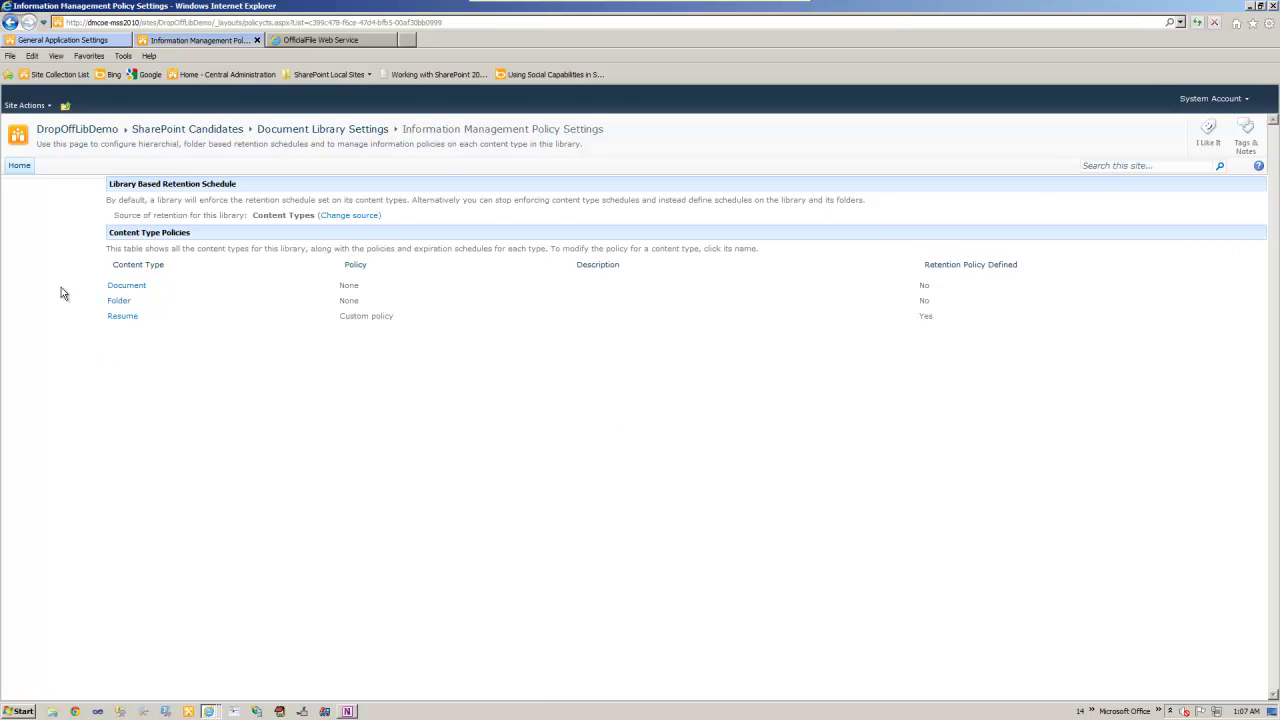
- Edit the home page, insert the Drop Off Library list web part, and save the page
left_click(19, 165)
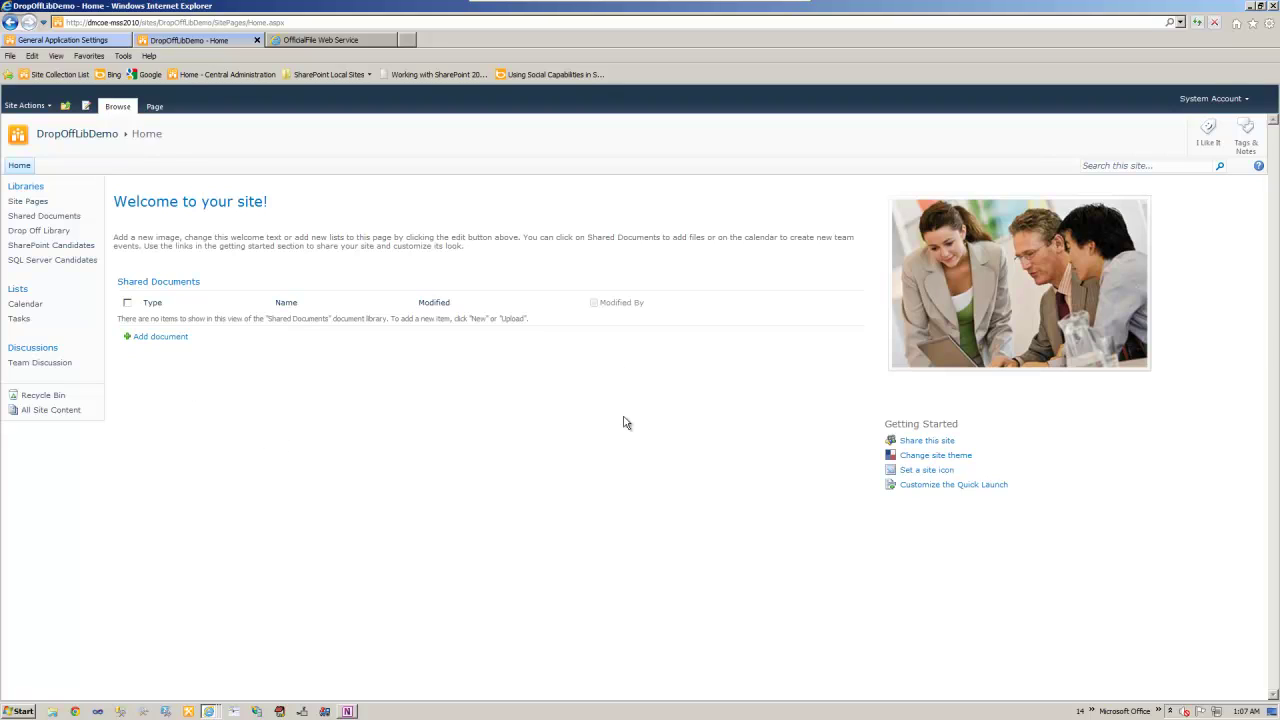
left_click(155, 106)
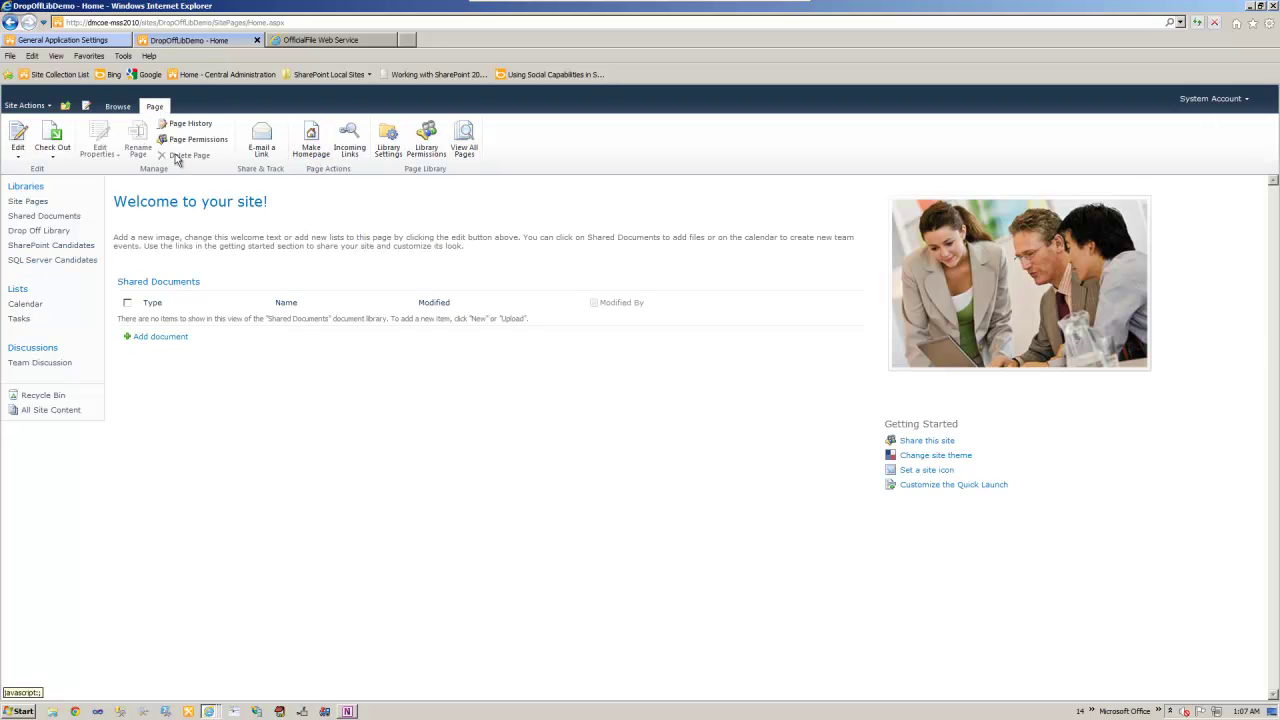
left_click(20, 140)
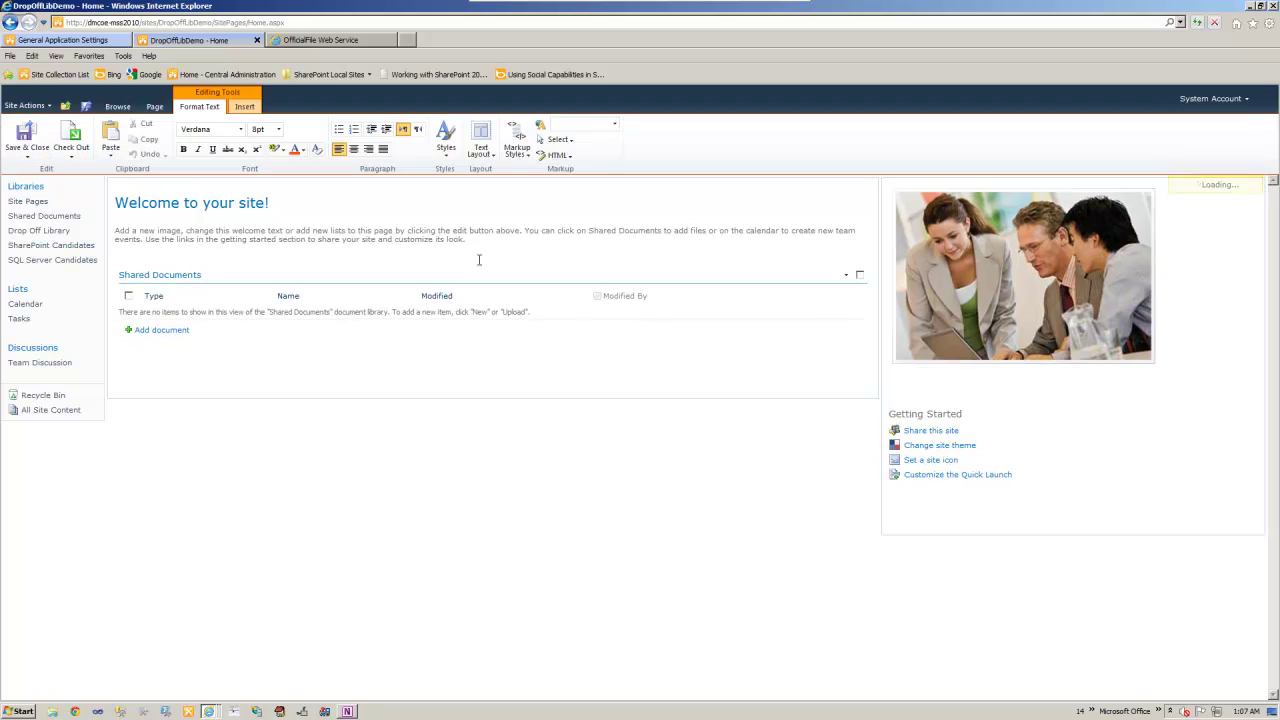
left_click(245, 107)
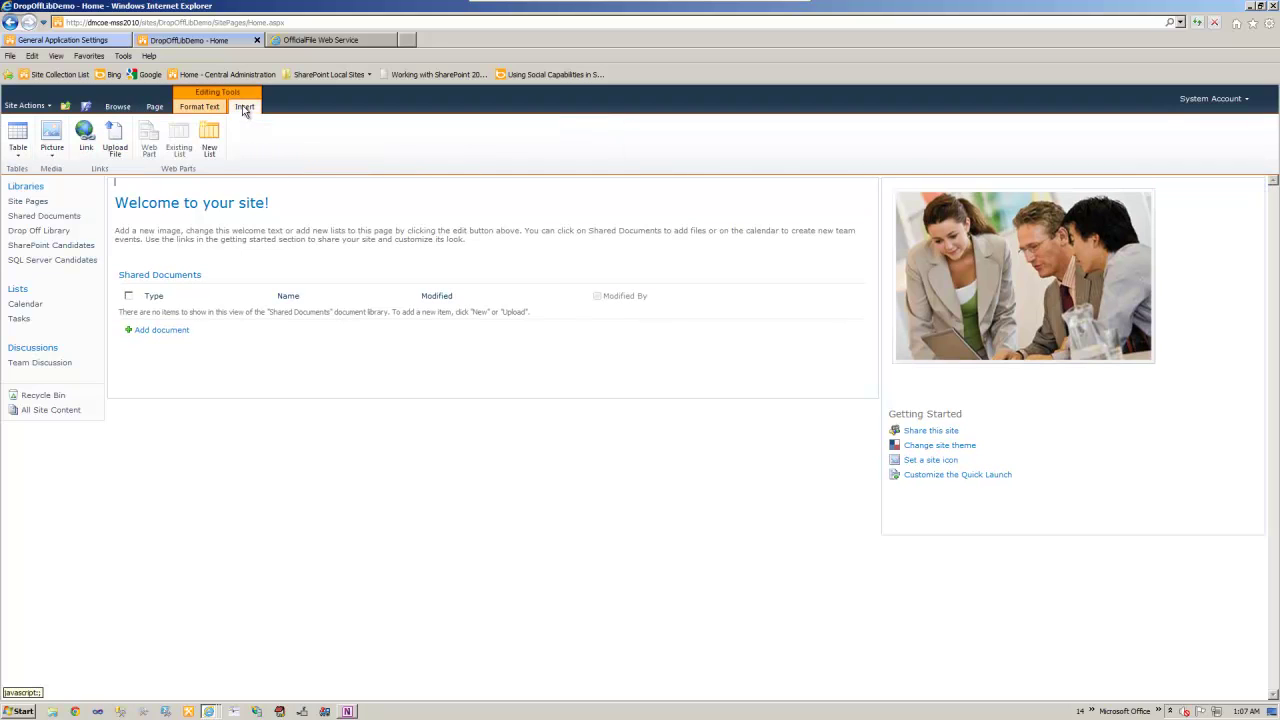
left_click(179, 138)
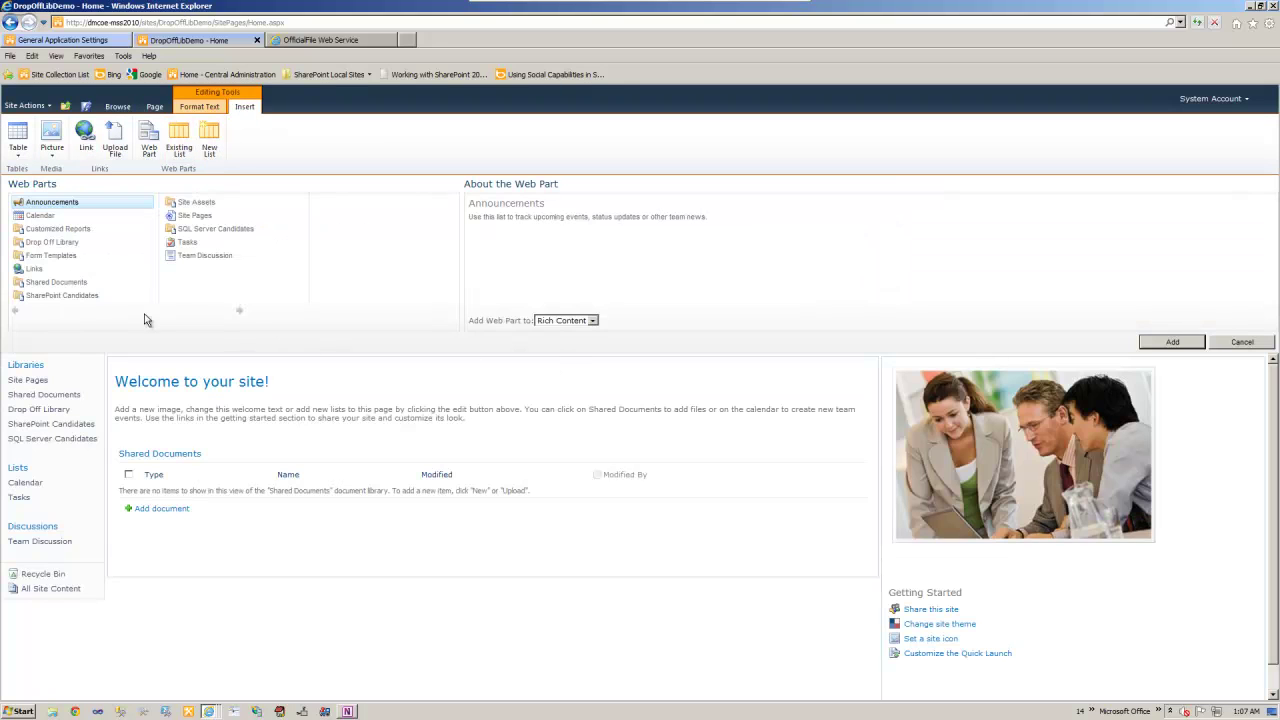
left_click(69, 245)
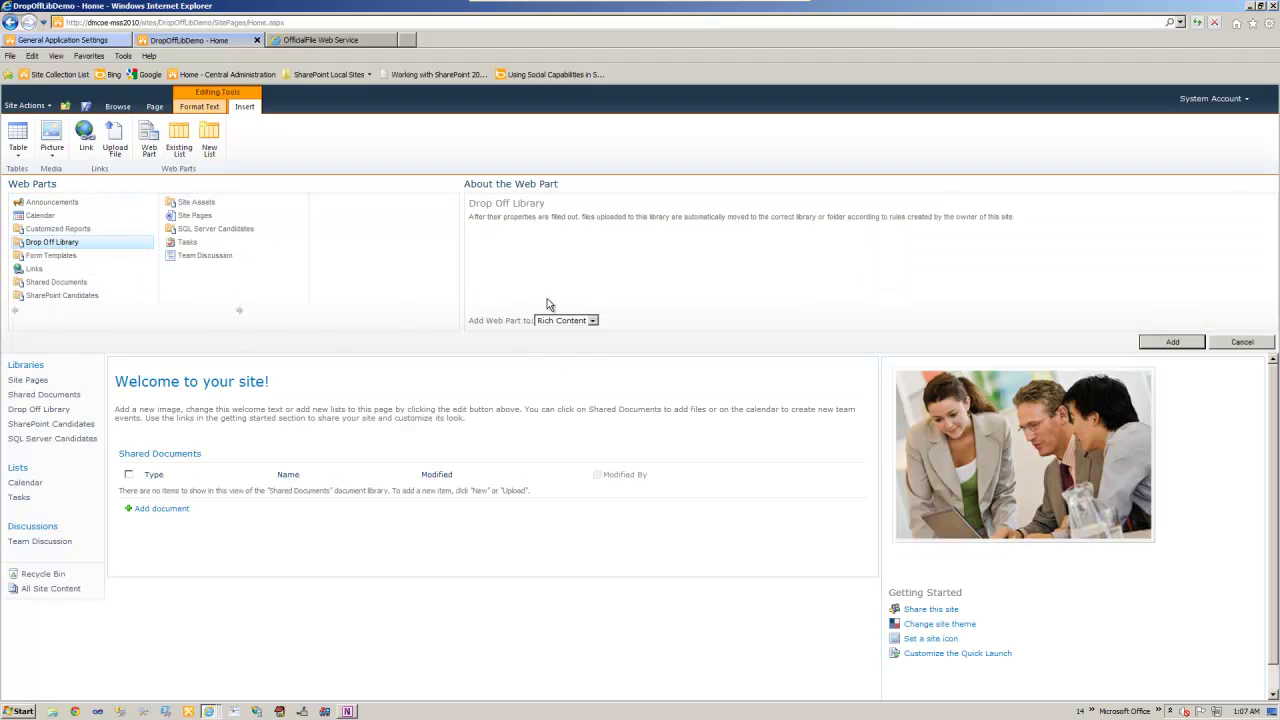
left_click(1168, 342)
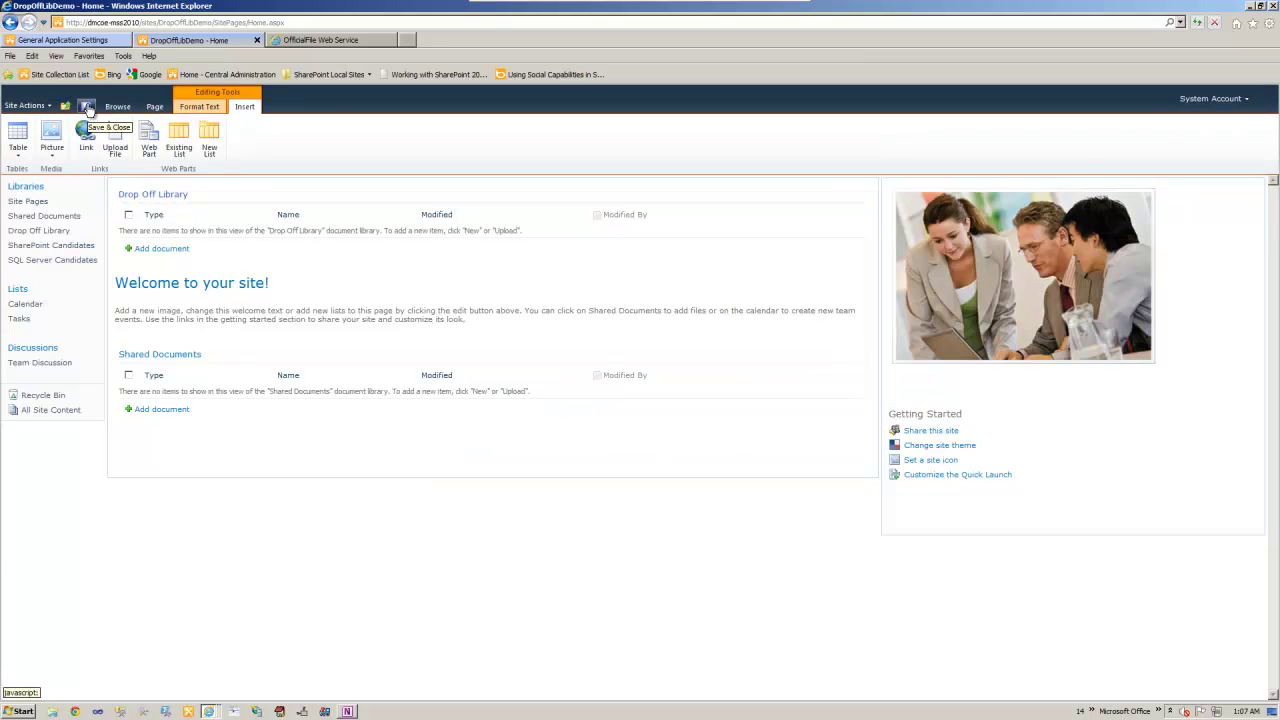
left_click(87, 108)
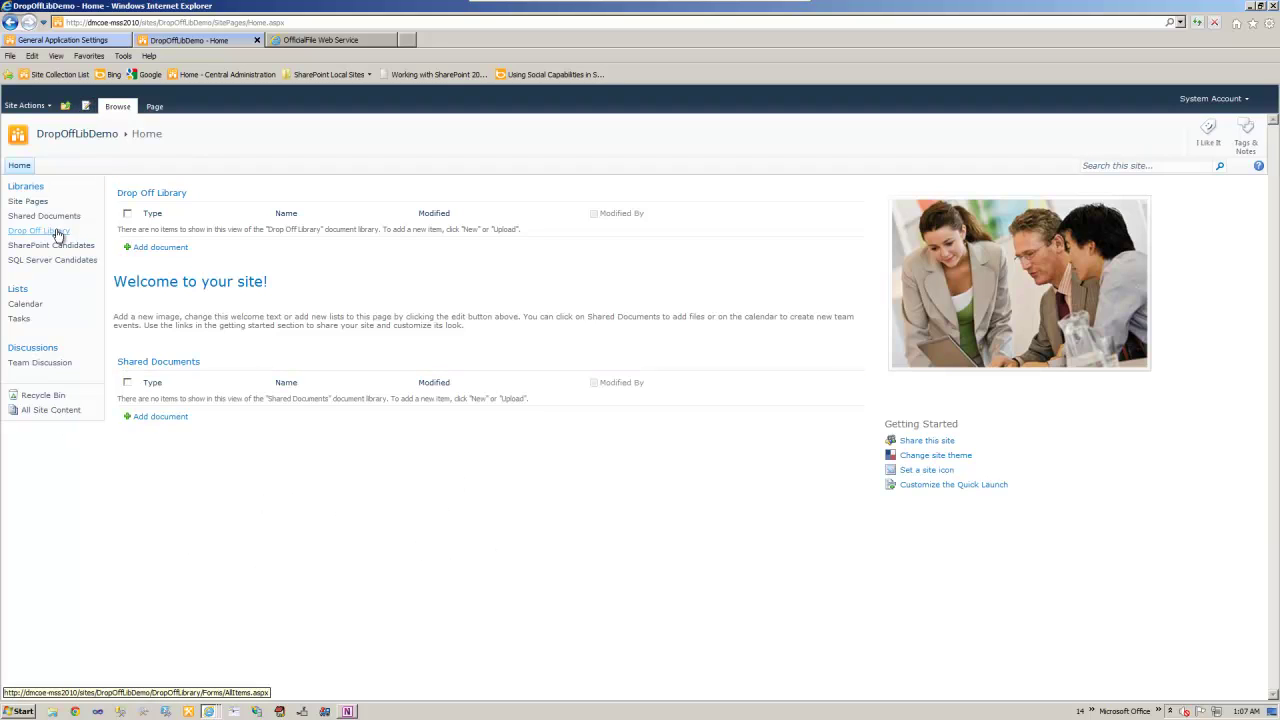
- Upload Dummy Doc1.docx to the Drop Off Library with skill set SharePoint and submit it
left_click(160, 247)
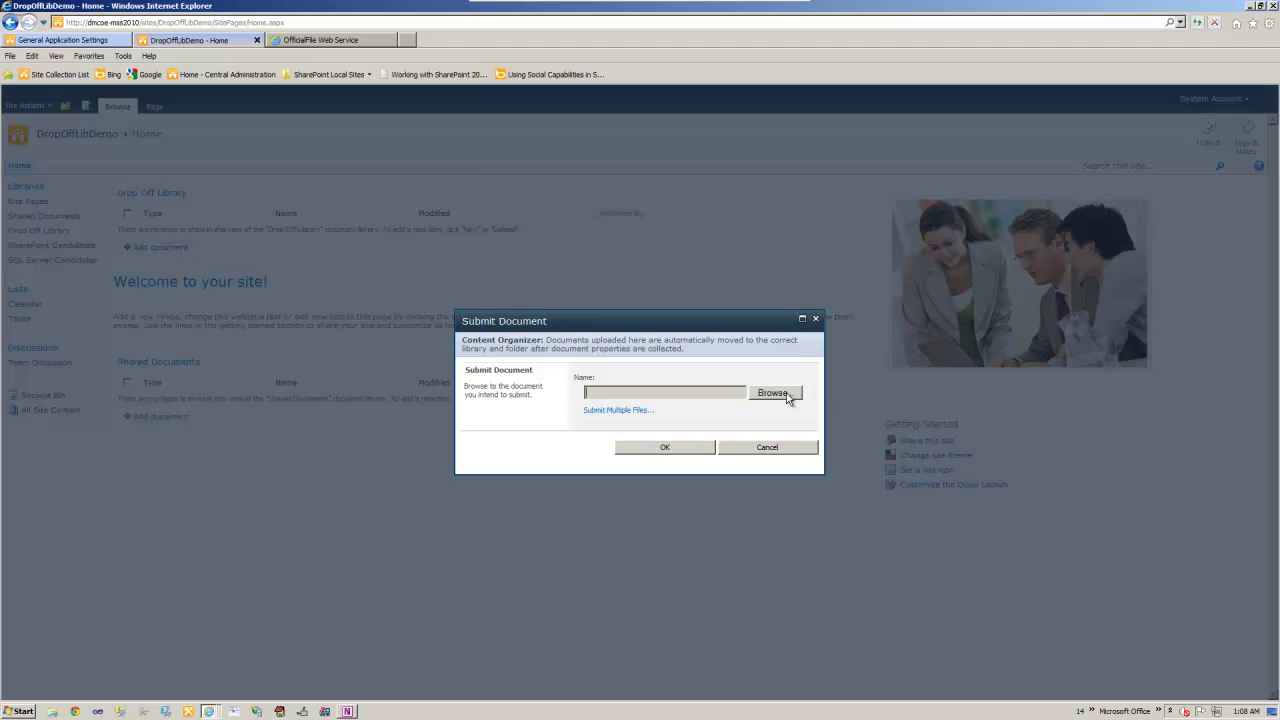
left_click(774, 393)
left_click(352, 137)
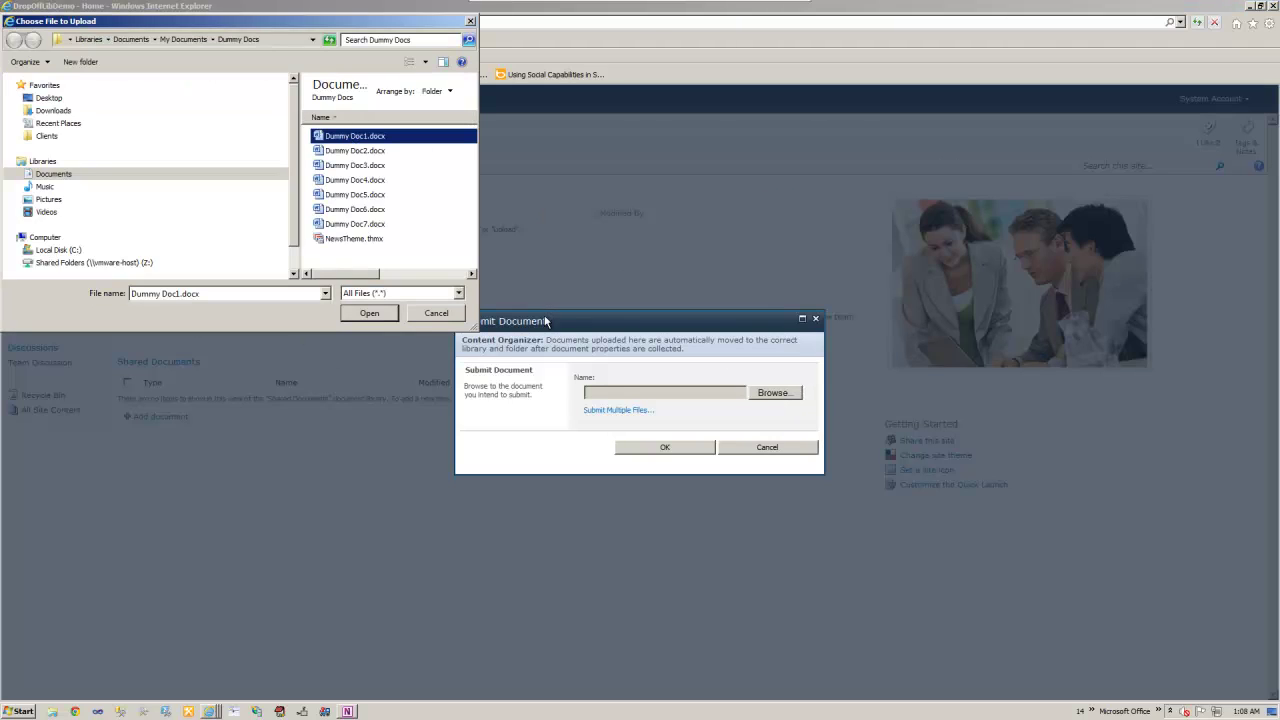
left_click(369, 315)
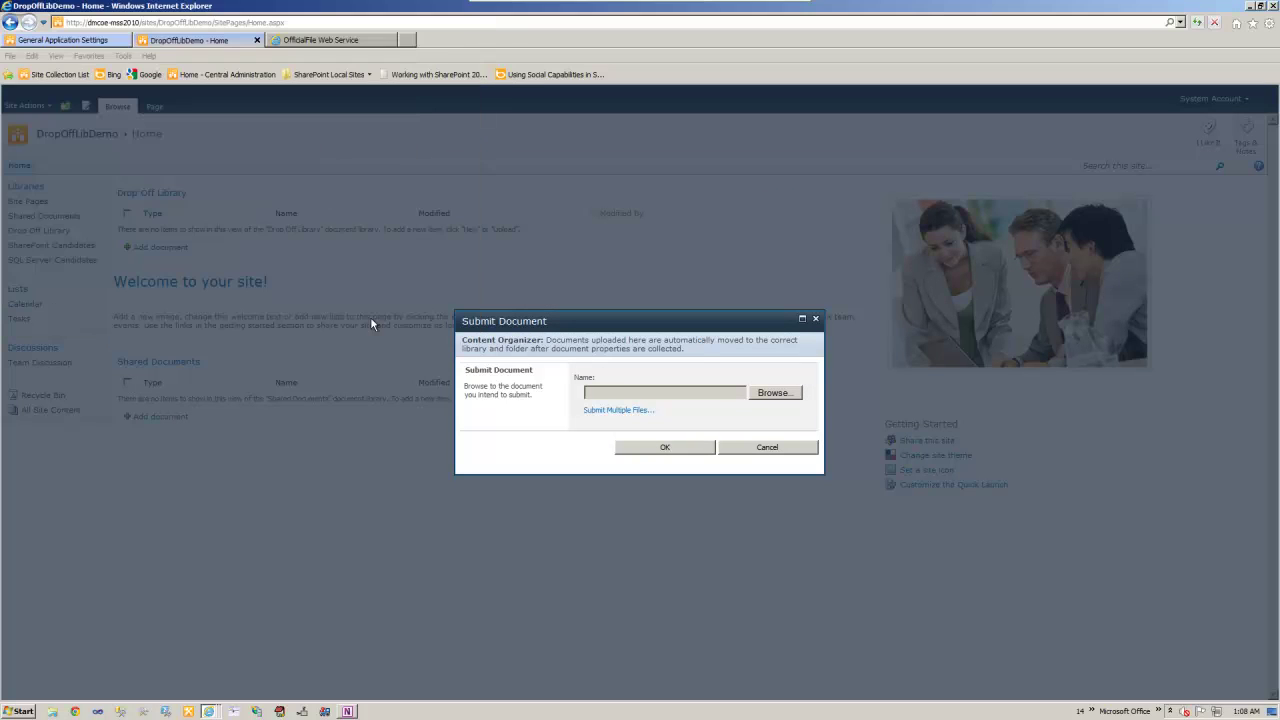
left_click(643, 448)
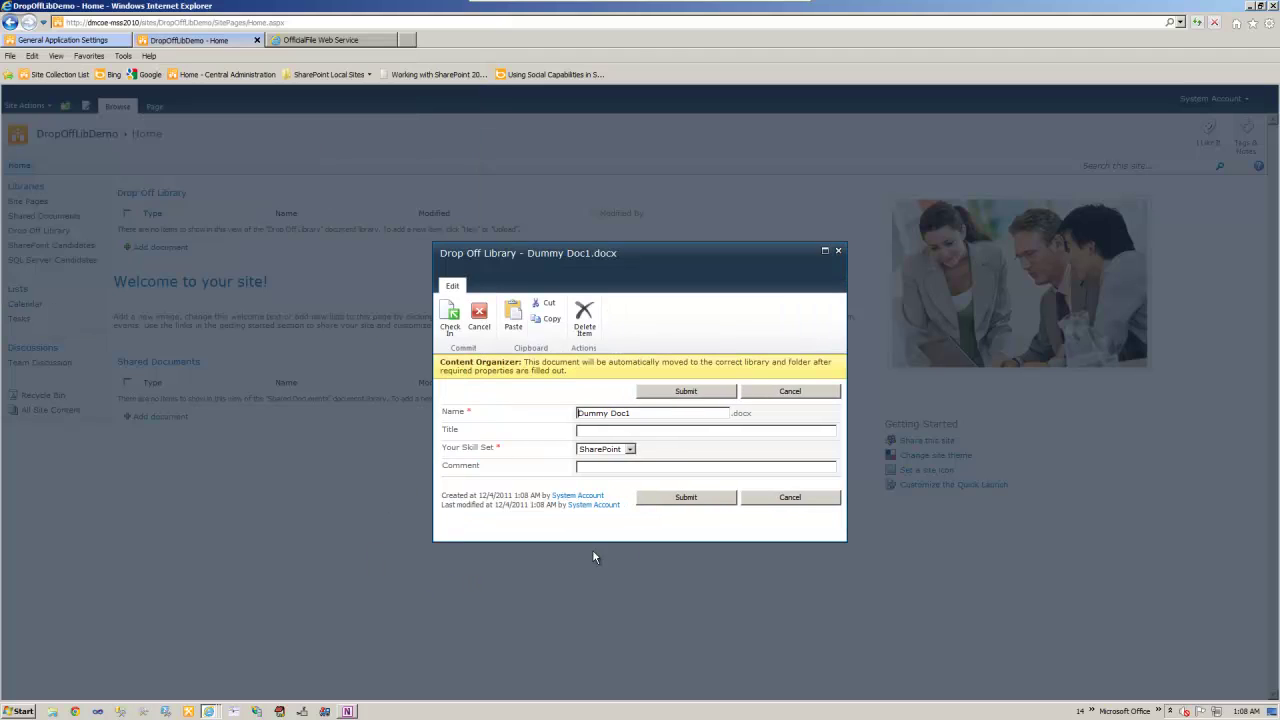
left_click(629, 449)
left_click(616, 460)
left_click(676, 498)
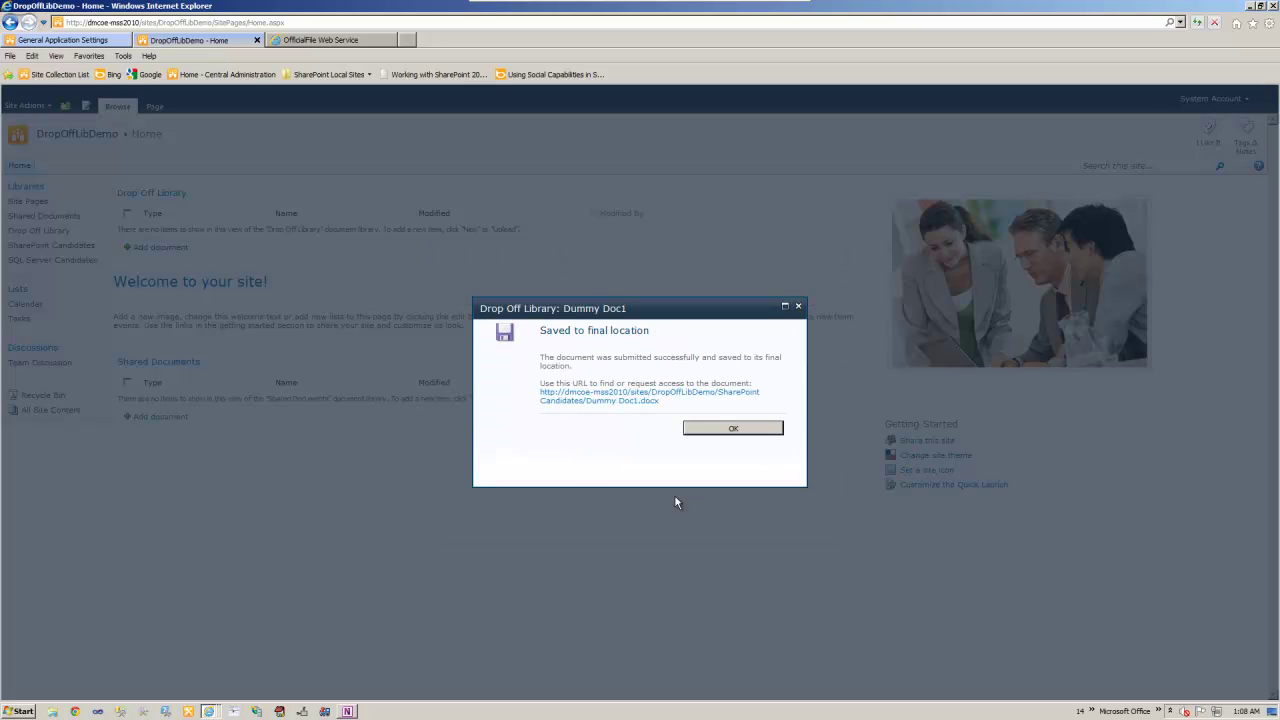
- Check the saved-to-final-location message, dismiss it, and open SharePoint Candidates
left_click_drag(542, 328, 655, 332)
left_click_drag(539, 354, 660, 403)
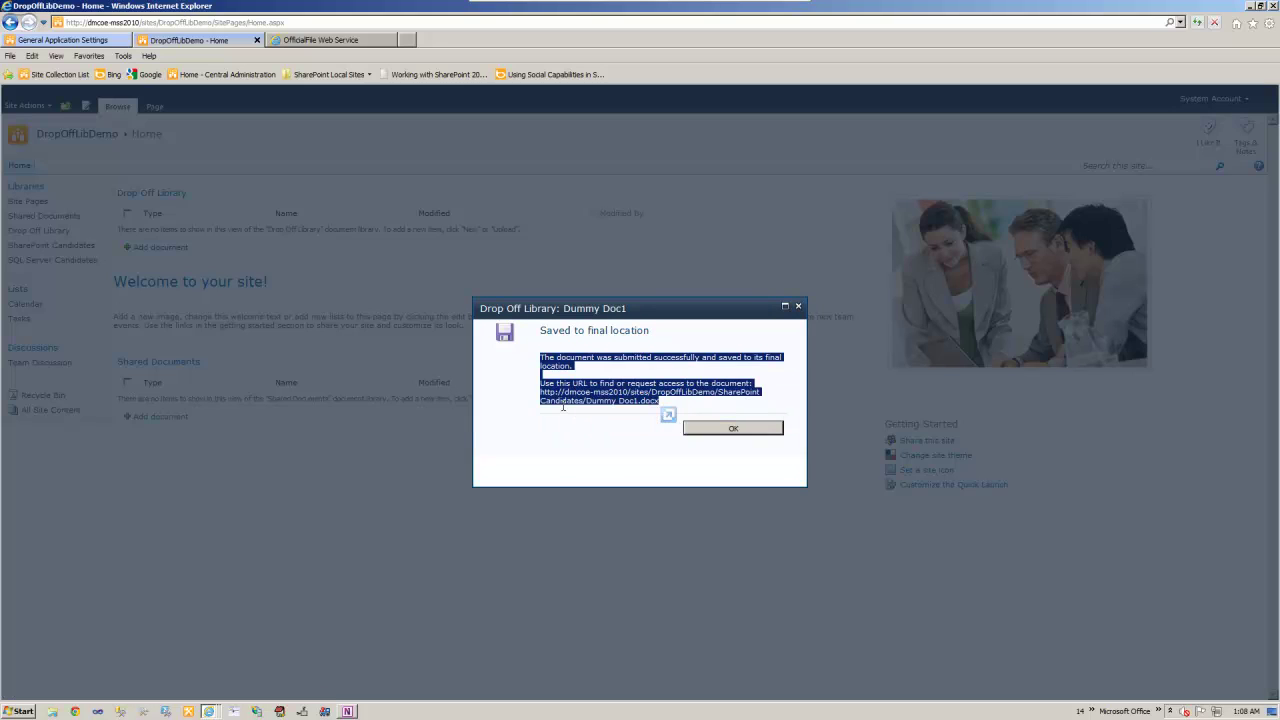
left_click(748, 429)
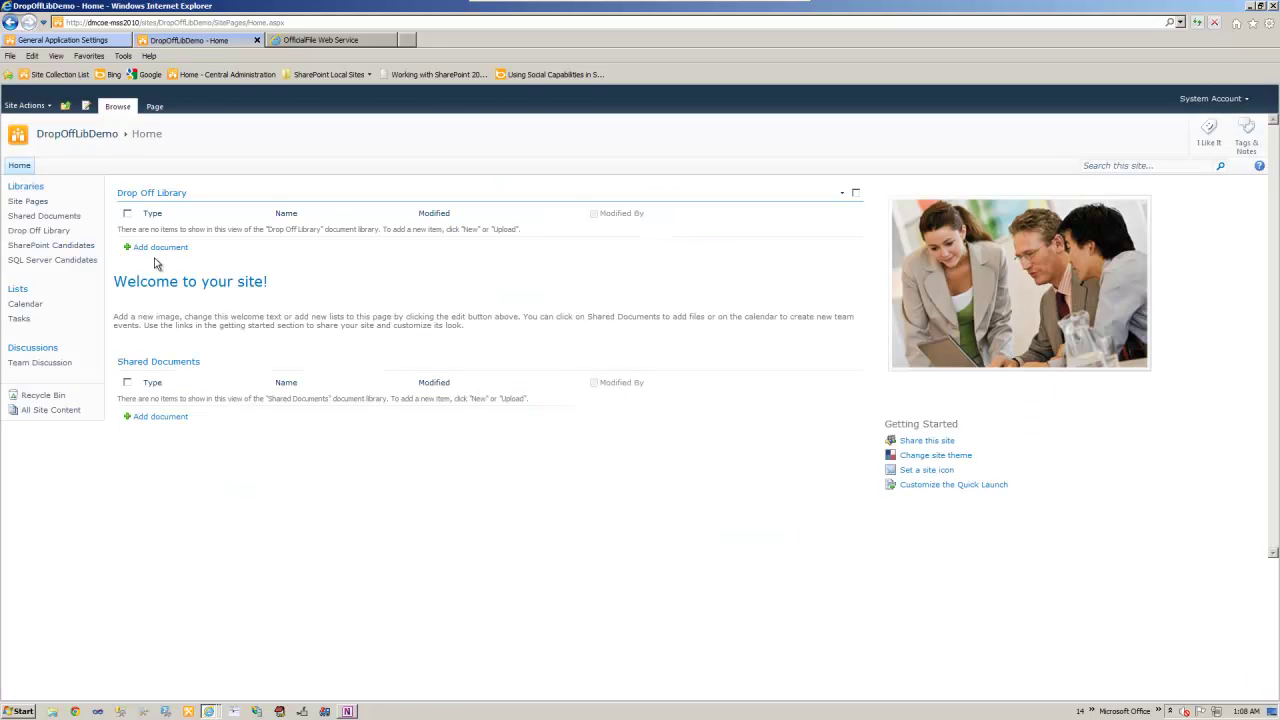
left_click(80, 250)
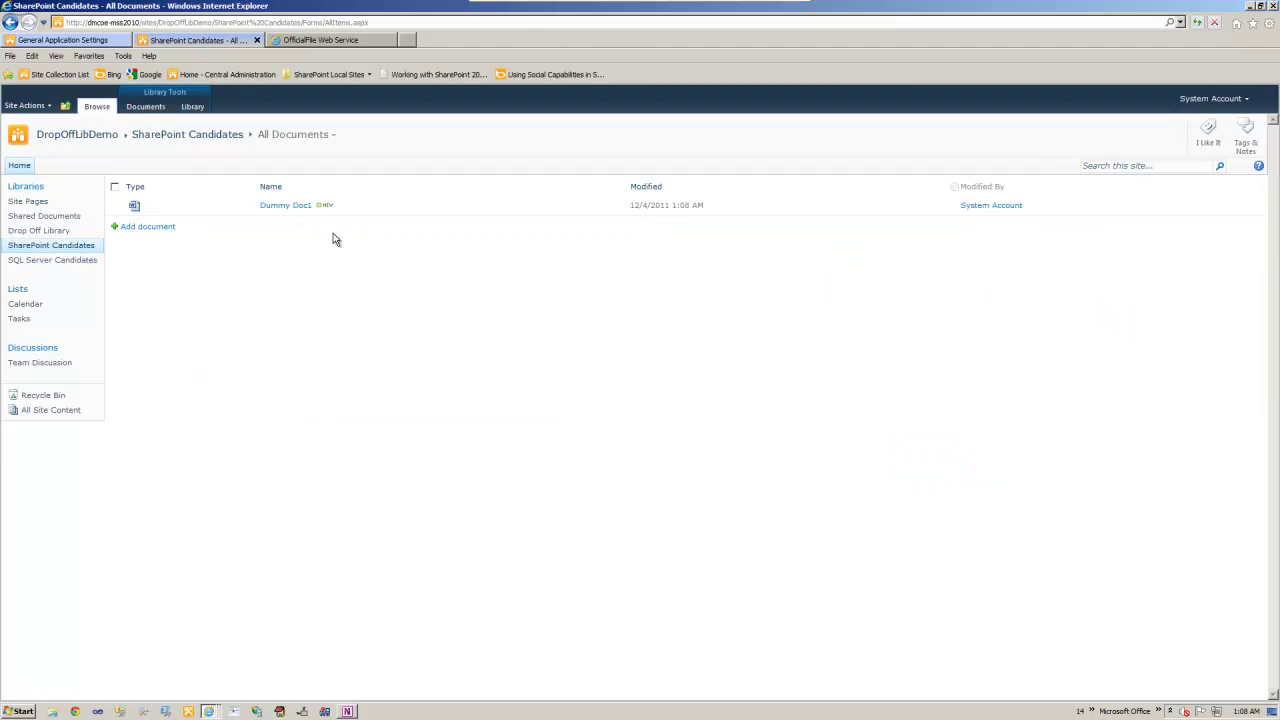
- Upload Dummy Doc2.docx to the Drop Off Library from the home page
left_click(21, 167)
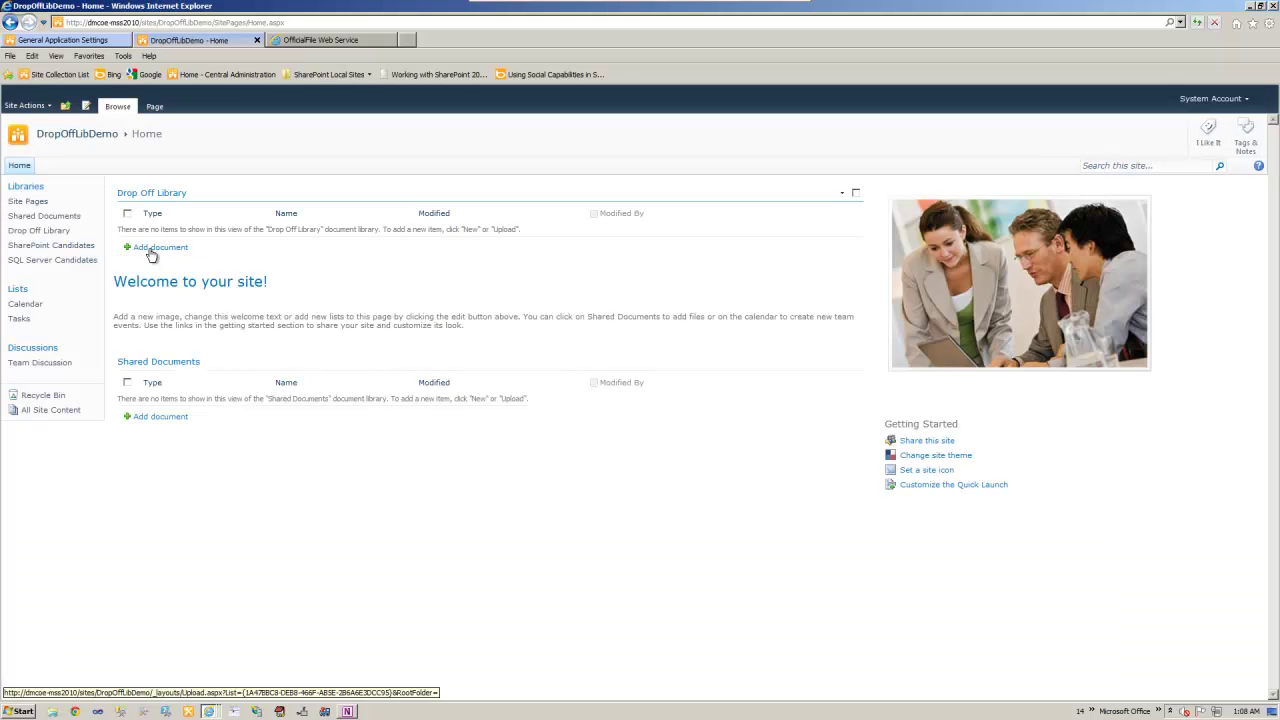
left_click(152, 250)
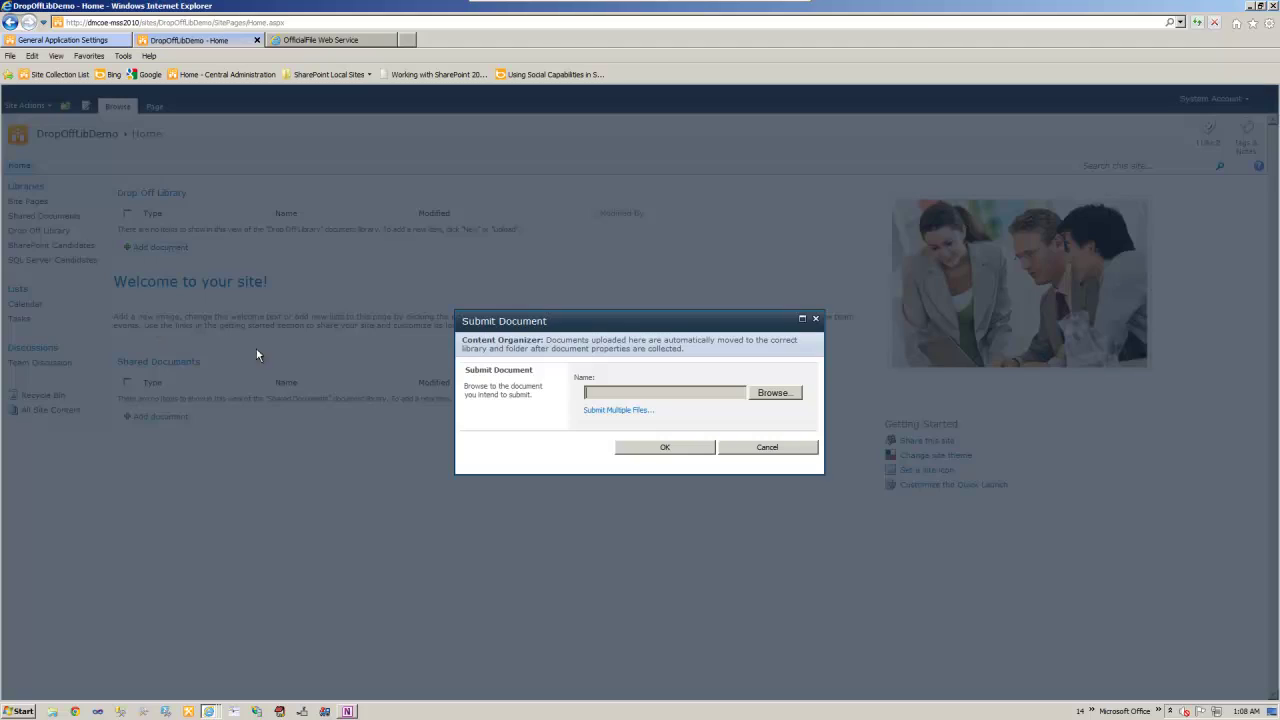
left_click(768, 394)
left_click(354, 150)
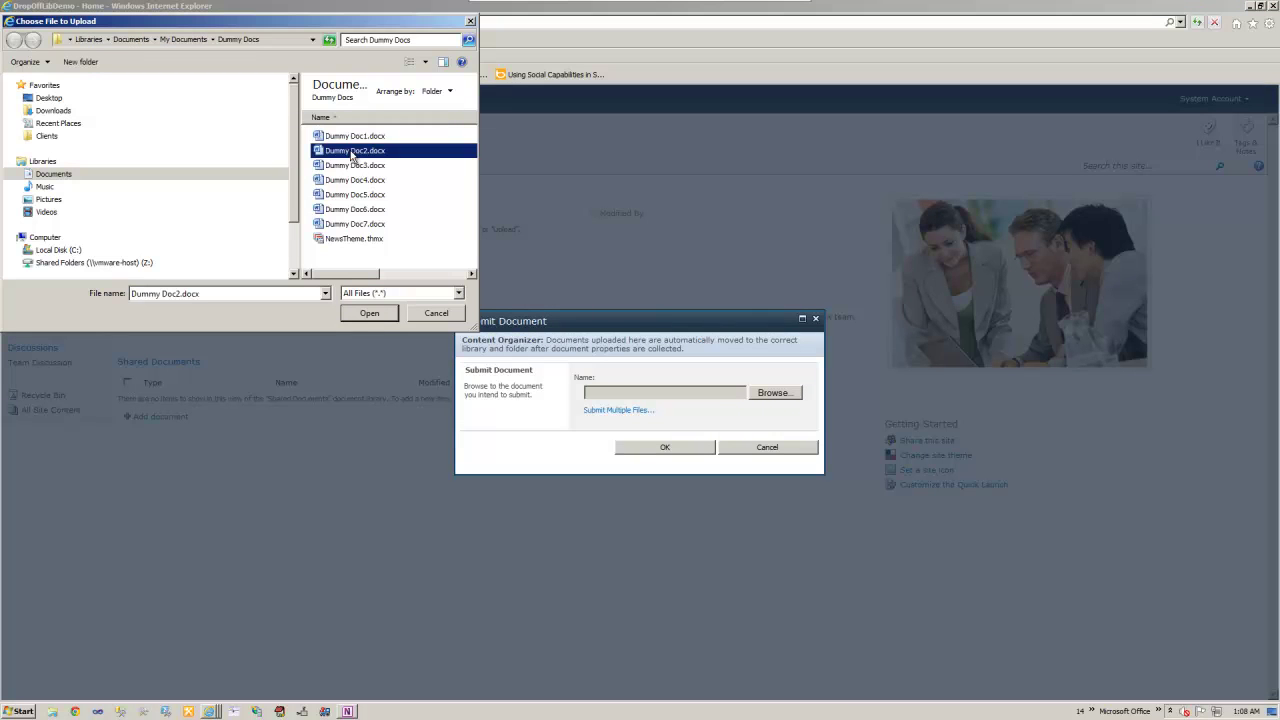
left_click(365, 314)
left_click(655, 447)
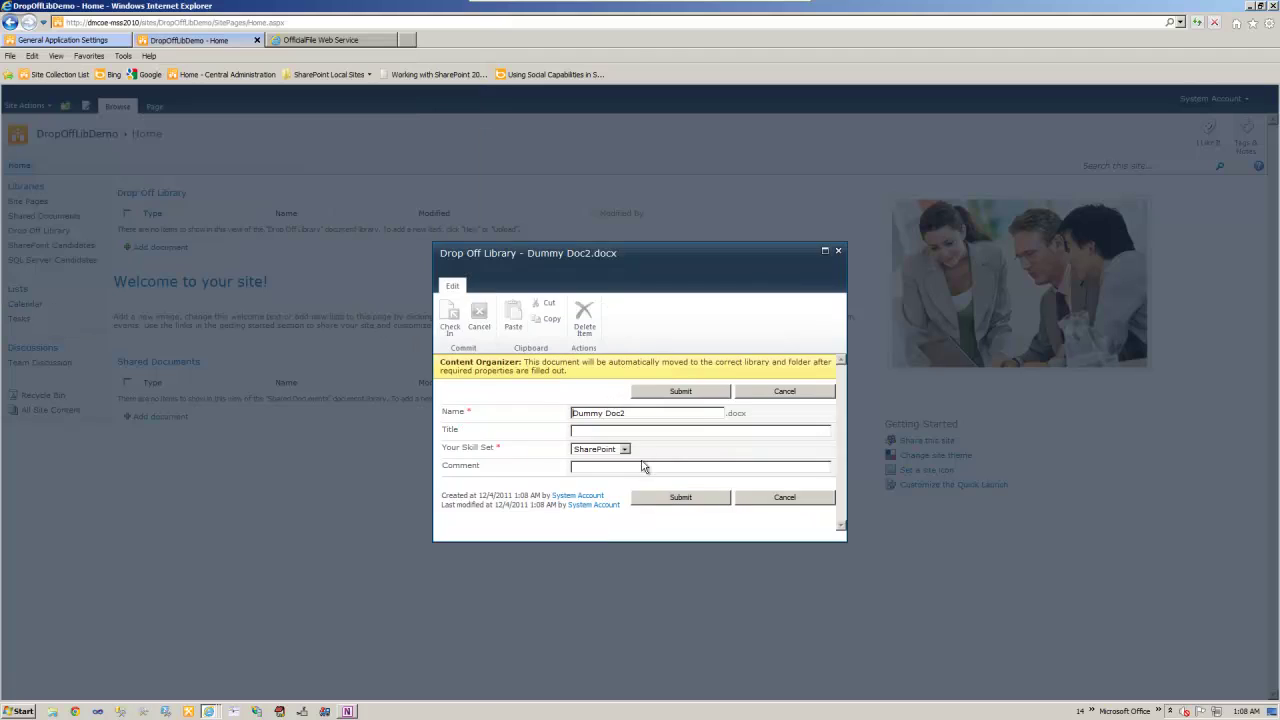
- Submit it with skill set SQL Server and comment 'I love Data', then check SQL Server Candidates
left_click(630, 449)
left_click(617, 467)
left_click(617, 467)
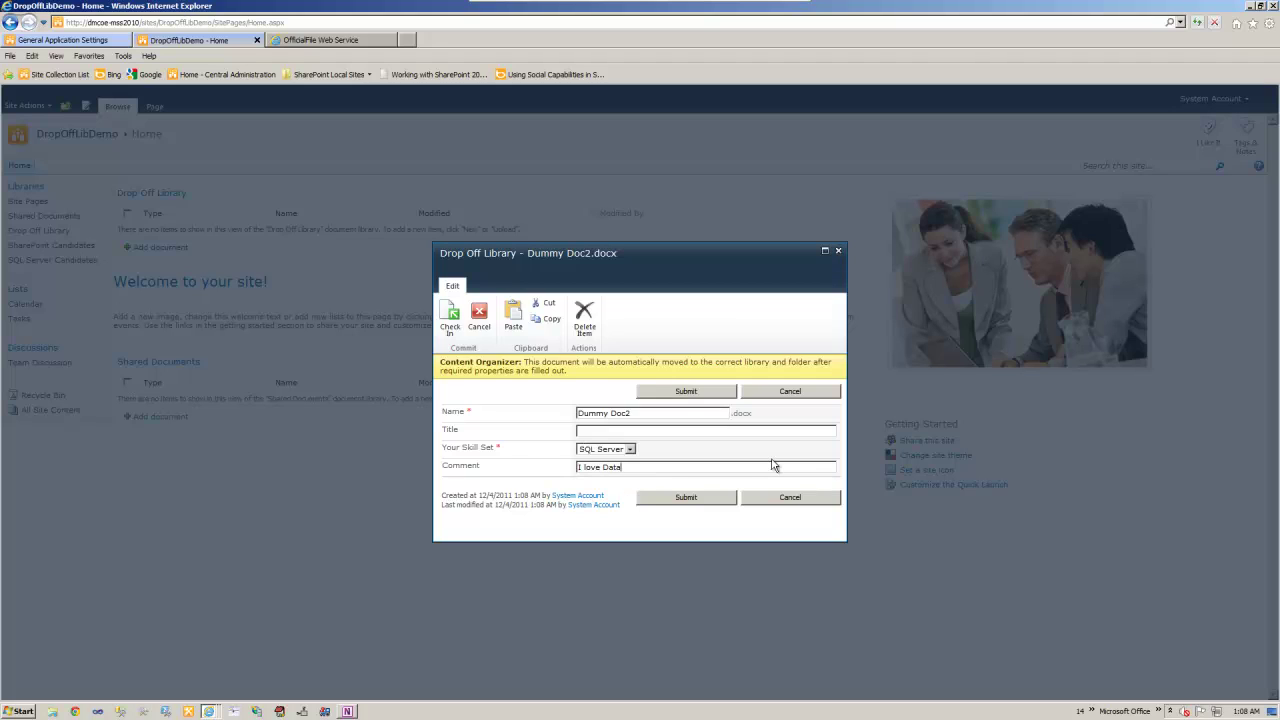
left_click(710, 498)
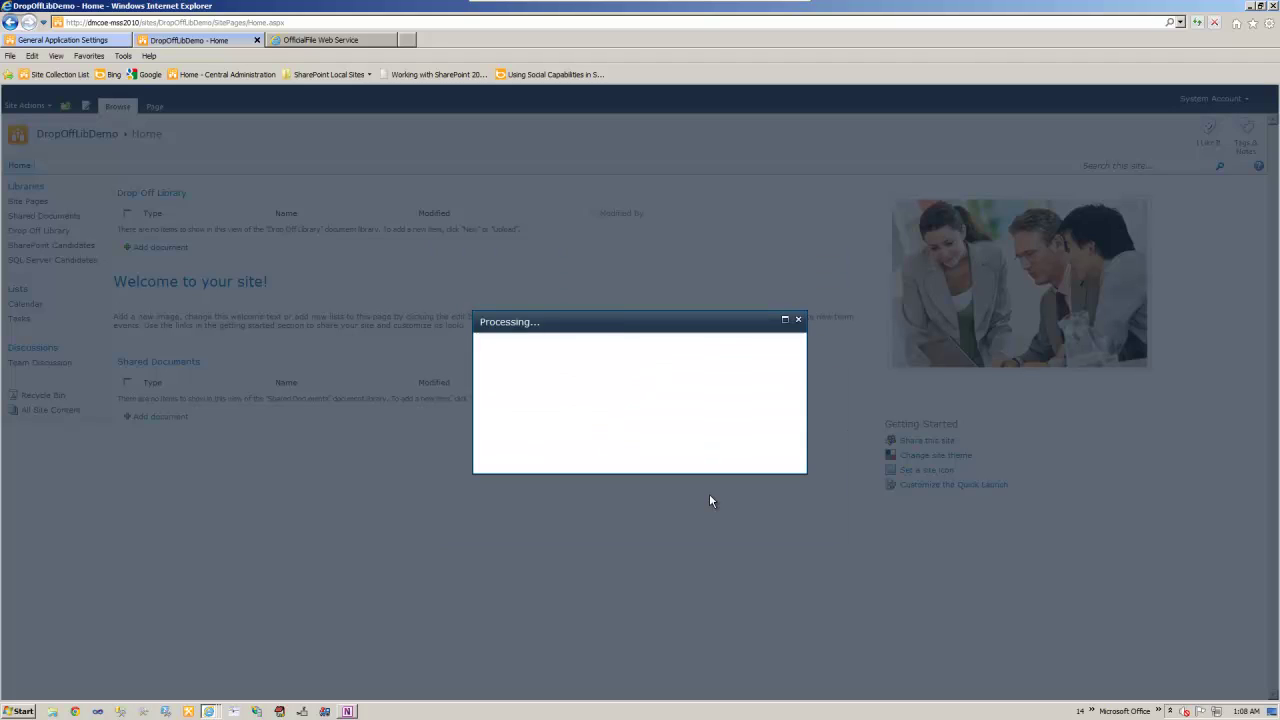
left_click(726, 432)
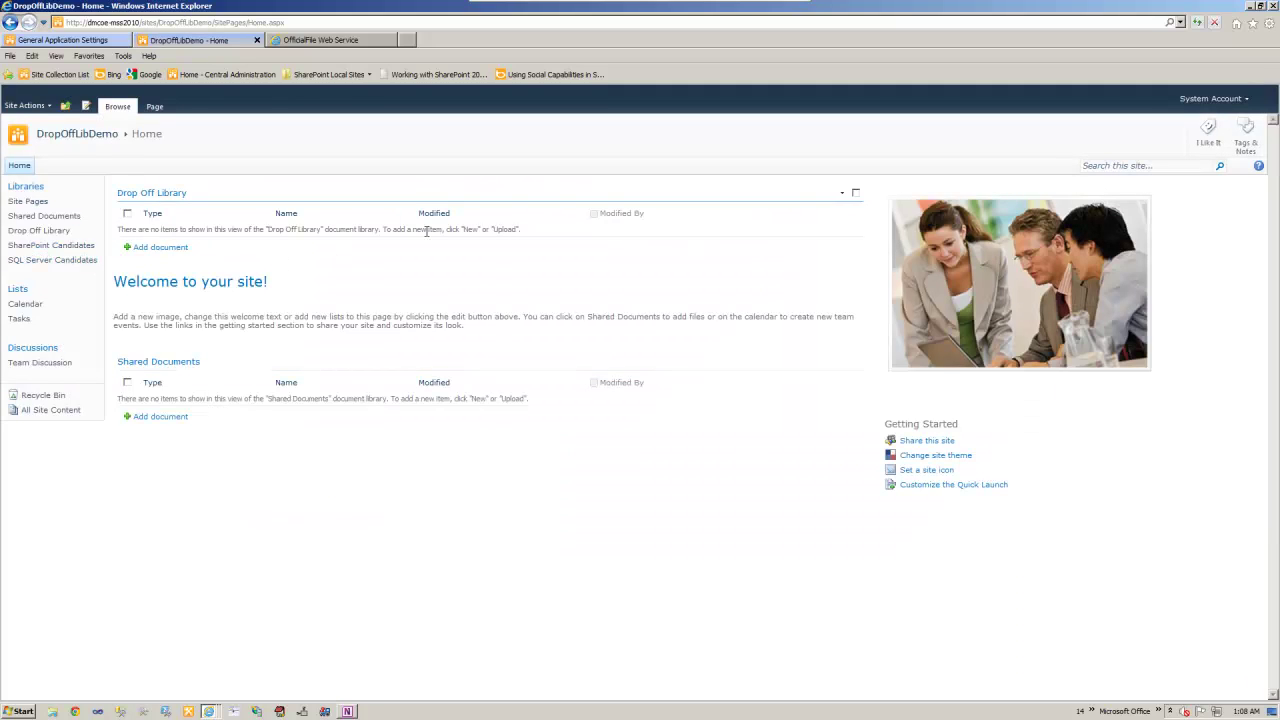
left_click(35, 265)
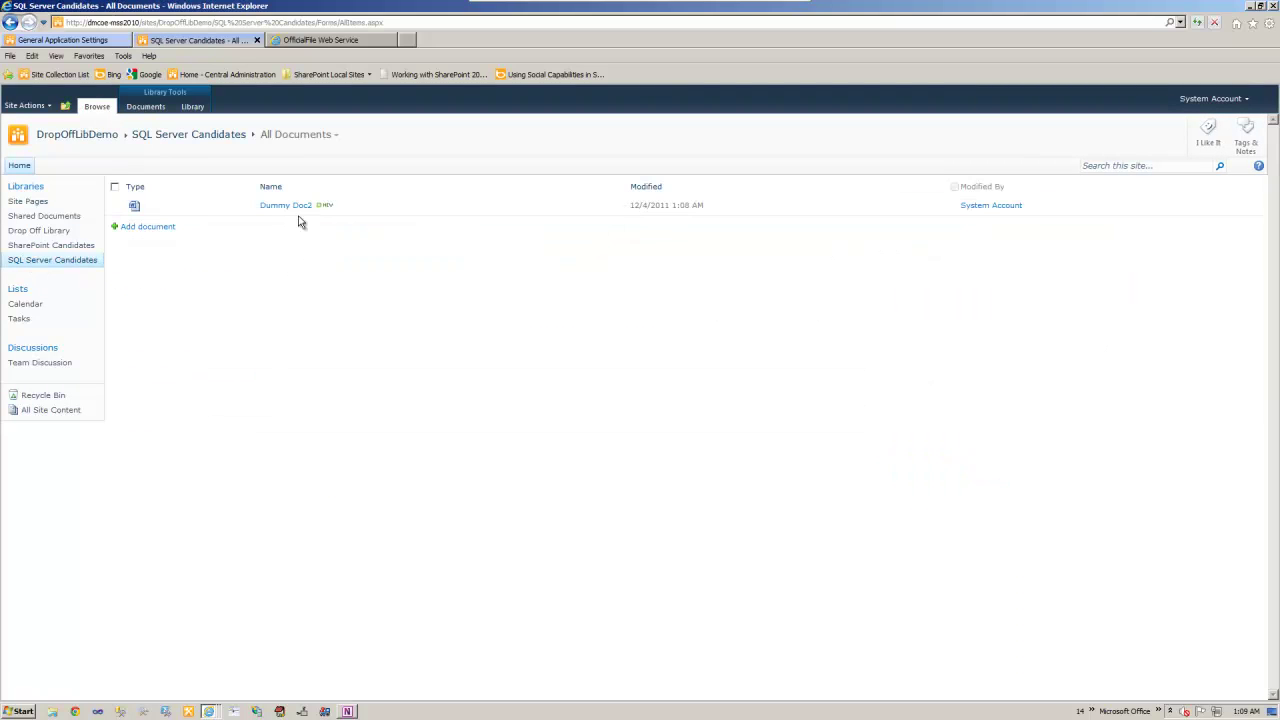